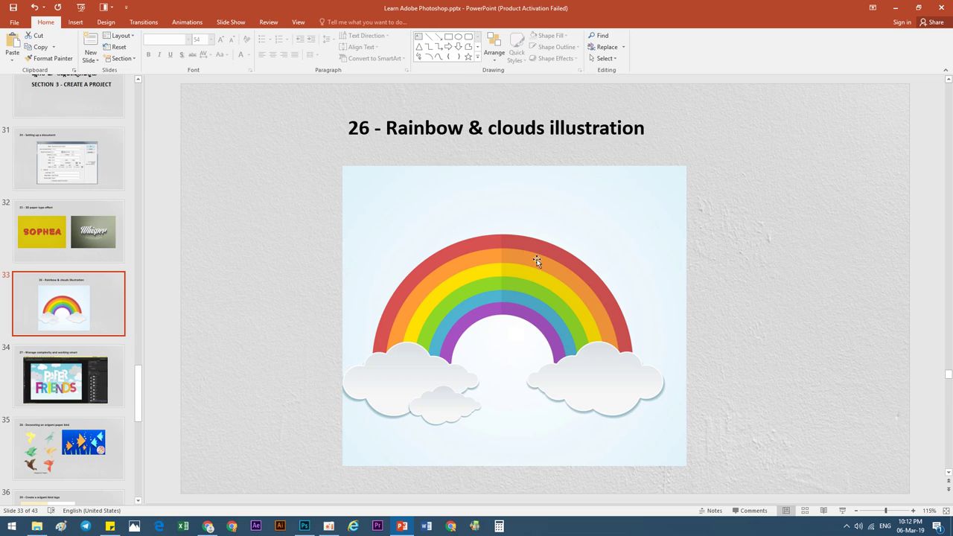
Trim the slide title to '26 - Rainbow & clouds' by deleting 'illustration'
{"action": "left_click", "coordinate": [565, 130]}
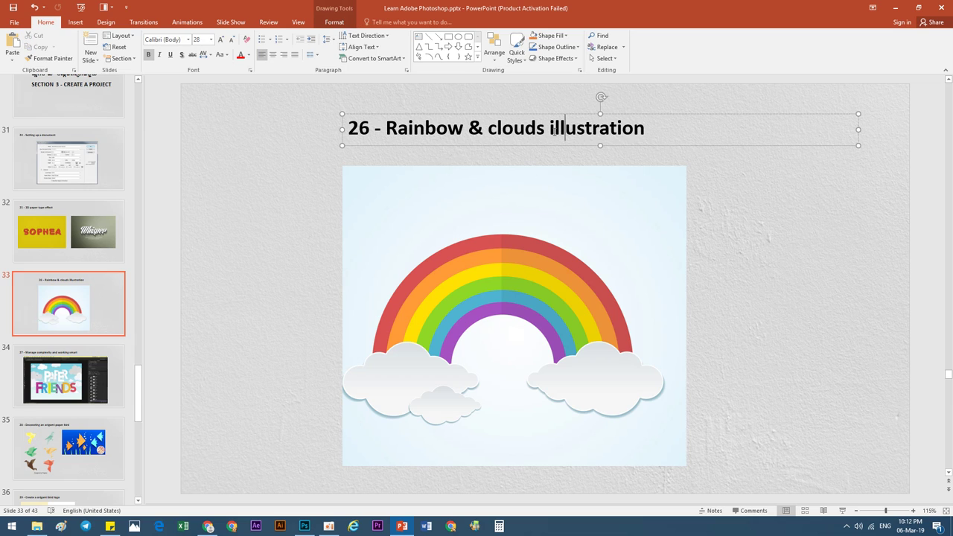
{"action": "left_click_drag", "start_coordinate": [490, 129], "coordinate": [646, 131]}
{"action": "left_click", "coordinate": [646, 133]}
{"action": "key", "text": "Escape"}
{"action": "left_click_drag", "start_coordinate": [544, 127], "coordinate": [646, 131]}
{"action": "left_click", "coordinate": [647, 131]}
{"action": "key", "text": "BackSpace"}
{"action": "key", "text": "BackSpace"}
{"action": "key", "text": "BackSpace"}
{"action": "key", "text": "BackSpace"}
{"action": "key", "text": "BackSpace"}
{"action": "key", "text": "BackSpace"}
{"action": "key", "text": "BackSpace"}
{"action": "key", "text": "BackSpace"}
{"action": "key", "text": "BackSpace"}
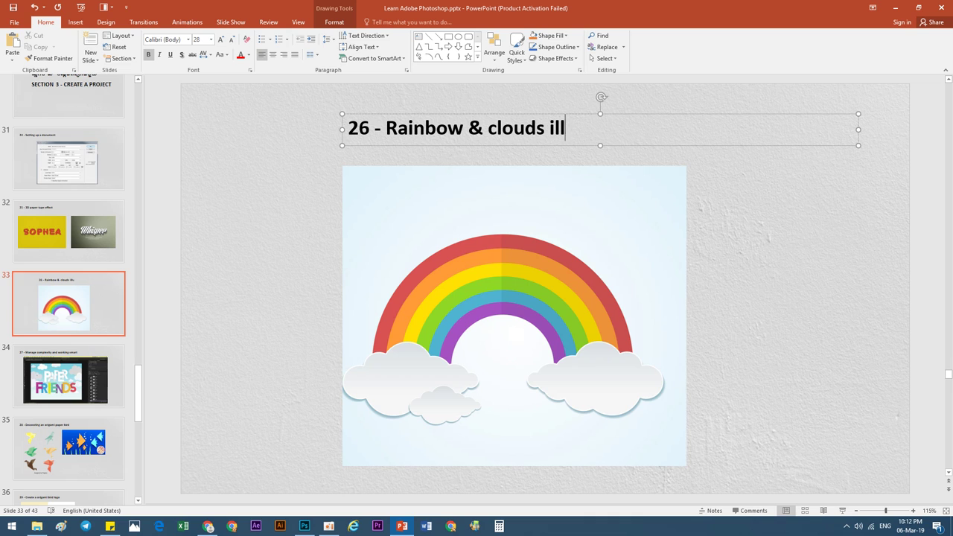
{"action": "key", "text": "BackSpace"}
{"action": "key", "text": "BackSpace"}
{"action": "key", "text": "BackSpace"}
{"action": "key", "text": "BackSpace"}
Copy the rainbow picture from the slide and switch over to Photoshop
{"action": "left_click", "coordinate": [379, 260]}
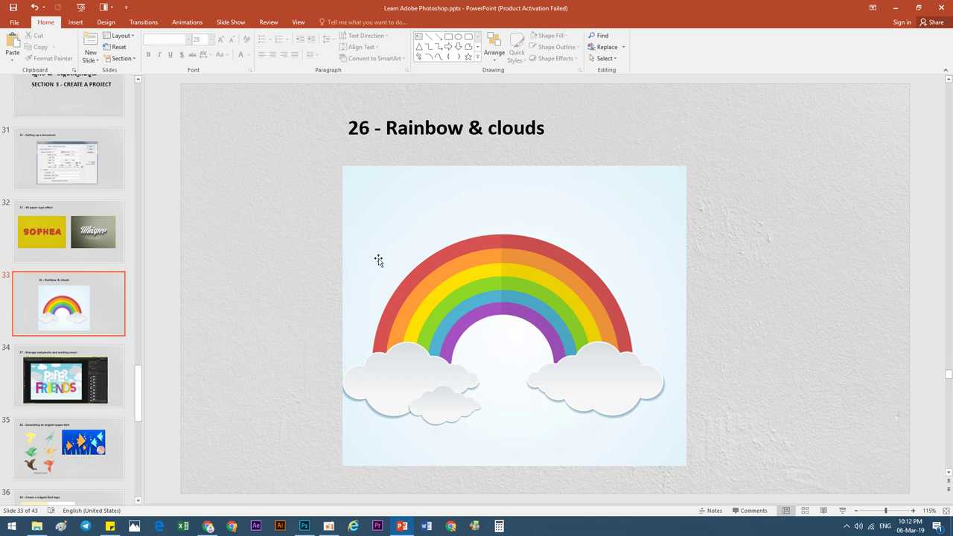
{"action": "right_click", "coordinate": [424, 253]}
{"action": "left_click", "coordinate": [399, 400]}
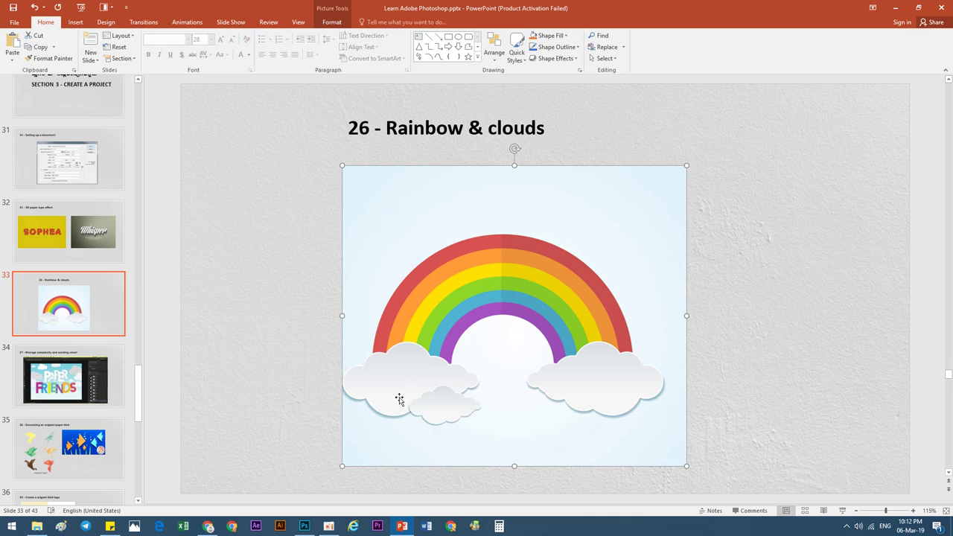
{"action": "left_click", "coordinate": [304, 527]}
Use the Artboard Tool to add Artboard 2 directly below Artboard 1
{"action": "scroll", "coordinate": [385, 318], "scroll_direction": "down", "scroll_amount": 2}
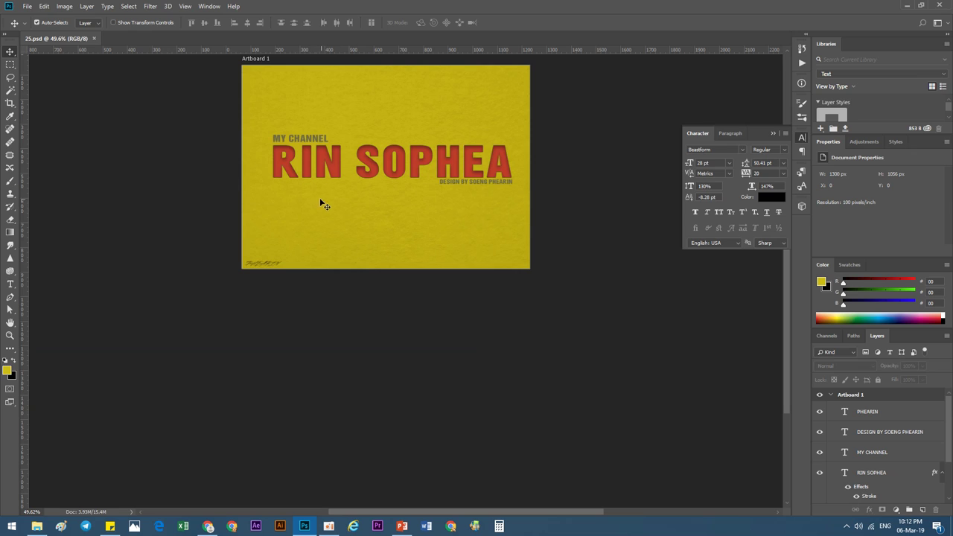
{"action": "right_click", "coordinate": [10, 51]}
{"action": "left_click", "coordinate": [37, 62]}
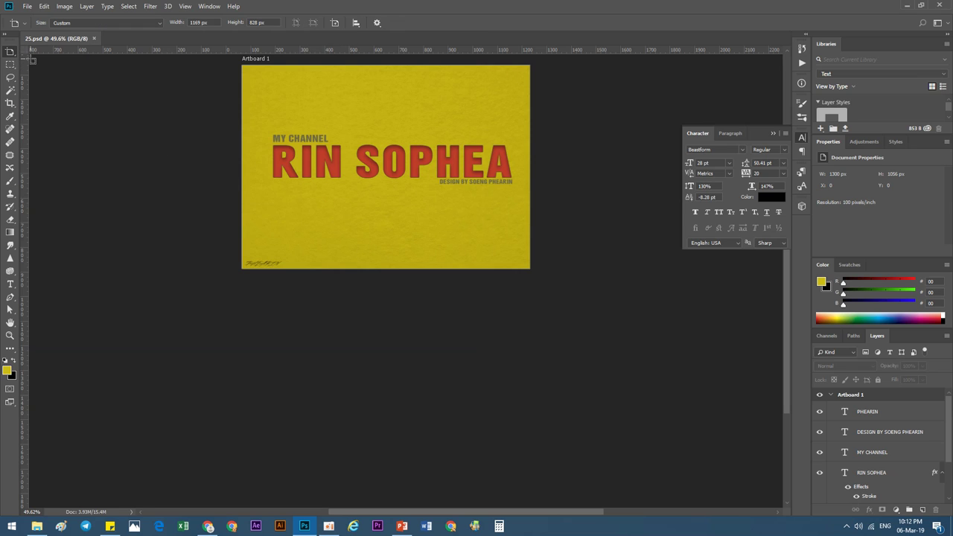
{"action": "left_click", "coordinate": [334, 22]}
{"action": "left_click", "coordinate": [858, 397]}
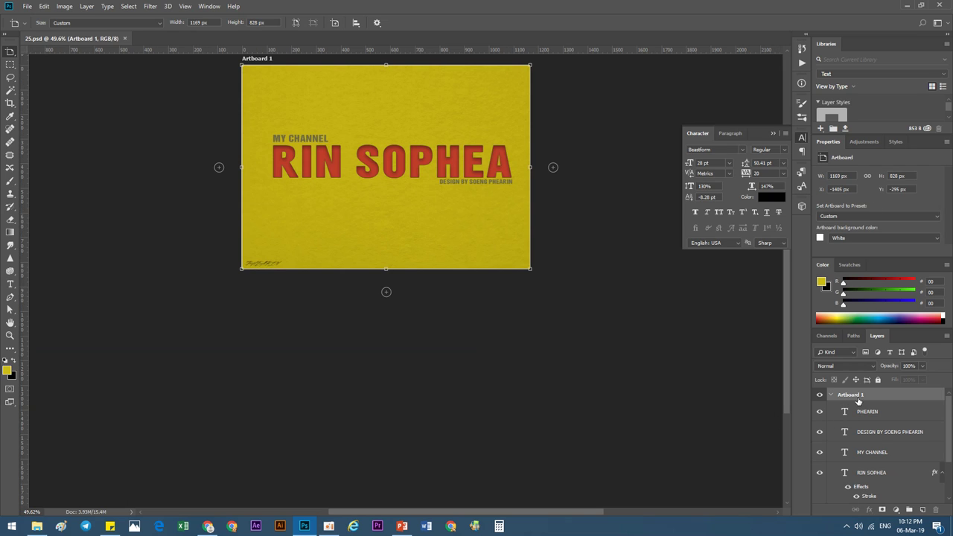
{"action": "left_click", "coordinate": [386, 292]}
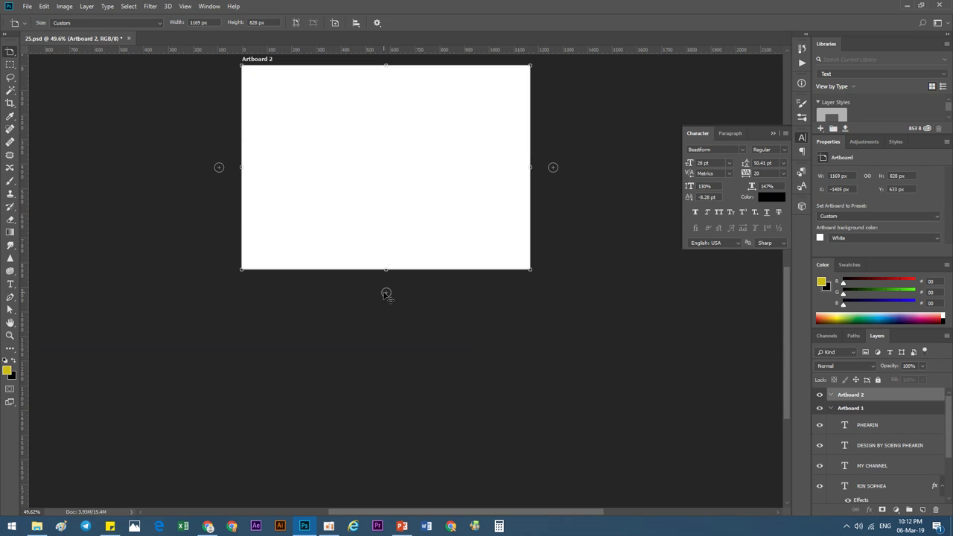
Return to the Move Tool and deselect the new artboard
{"action": "right_click", "coordinate": [10, 53]}
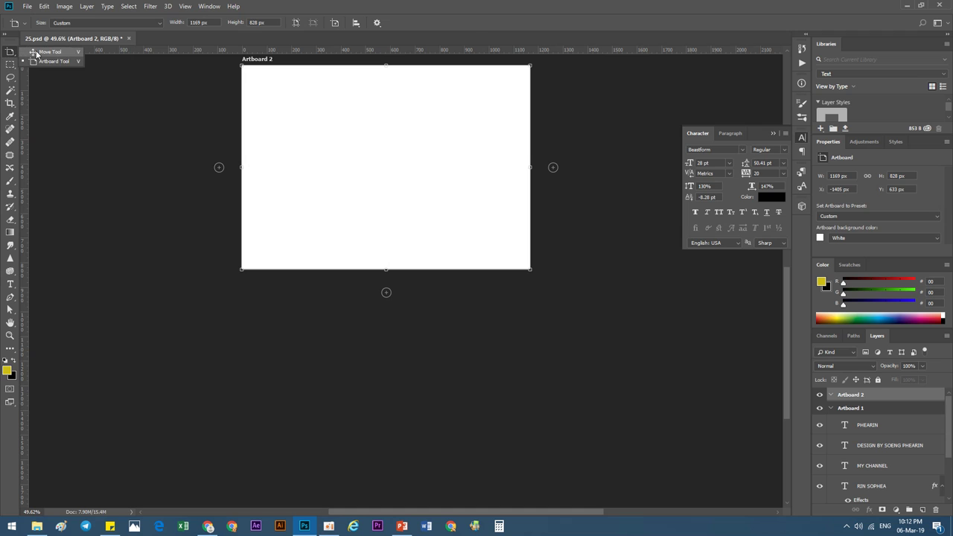
{"action": "left_click", "coordinate": [36, 53]}
{"action": "left_click", "coordinate": [159, 261]}
{"action": "scroll", "coordinate": [387, 204], "scroll_direction": "up", "scroll_amount": 1}
{"action": "scroll", "coordinate": [372, 216], "scroll_direction": "up", "scroll_amount": 3}
{"action": "scroll", "coordinate": [357, 253], "scroll_direction": "up", "scroll_amount": 1}
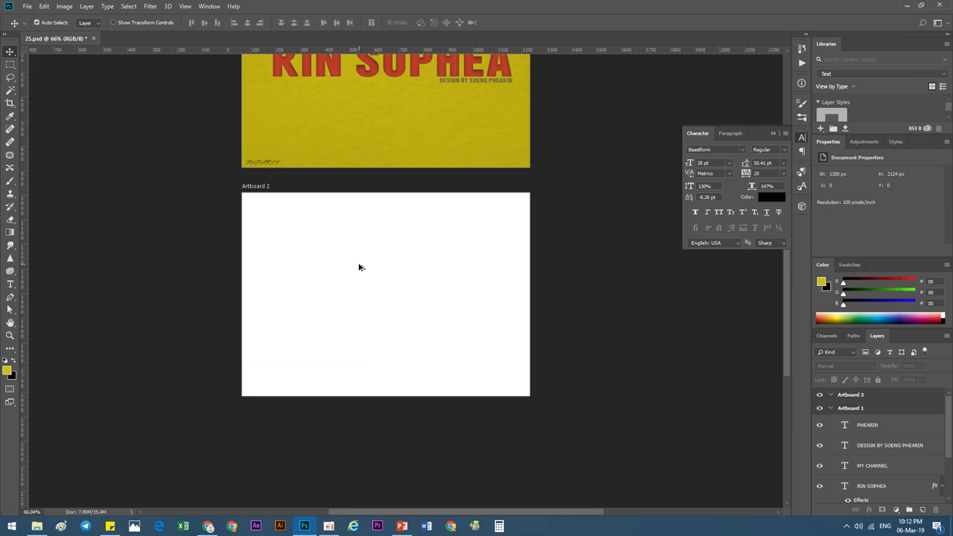
{"action": "scroll", "coordinate": [359, 266], "scroll_direction": "up", "scroll_amount": 2}
Paste the rainbow picture onto Artboard 2 and centre it
{"action": "key", "text": "ctrl+v"}
{"action": "left_click_drag", "start_coordinate": [362, 270], "coordinate": [350, 253]}
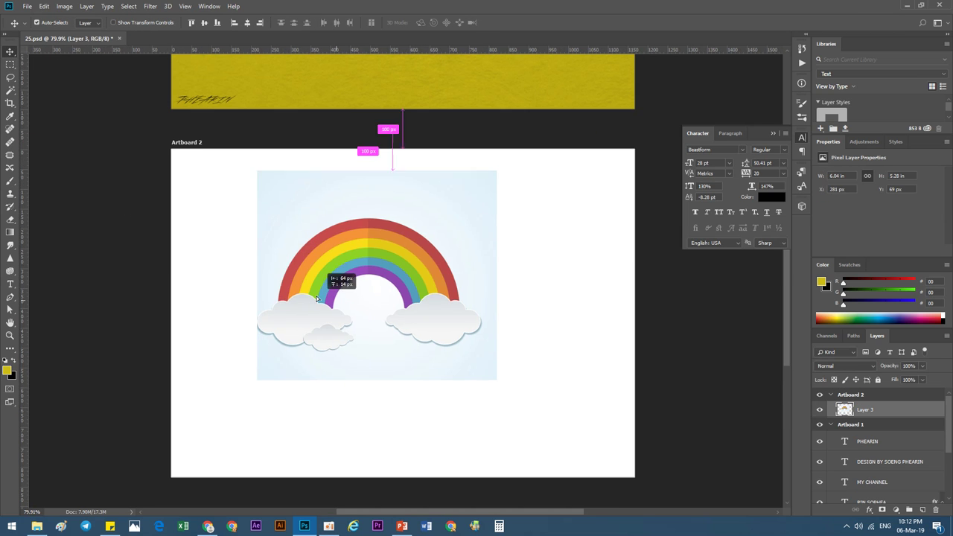
{"action": "left_click_drag", "start_coordinate": [438, 274], "coordinate": [444, 302]}
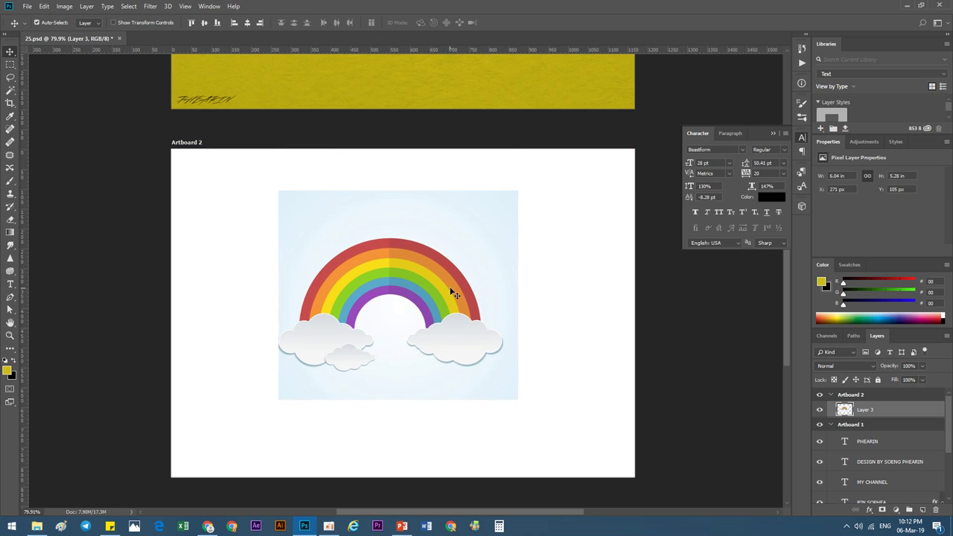
Collapse Artboard 1 in the Layers panel and select the rainbow Layer 3
{"action": "left_click", "coordinate": [861, 396]}
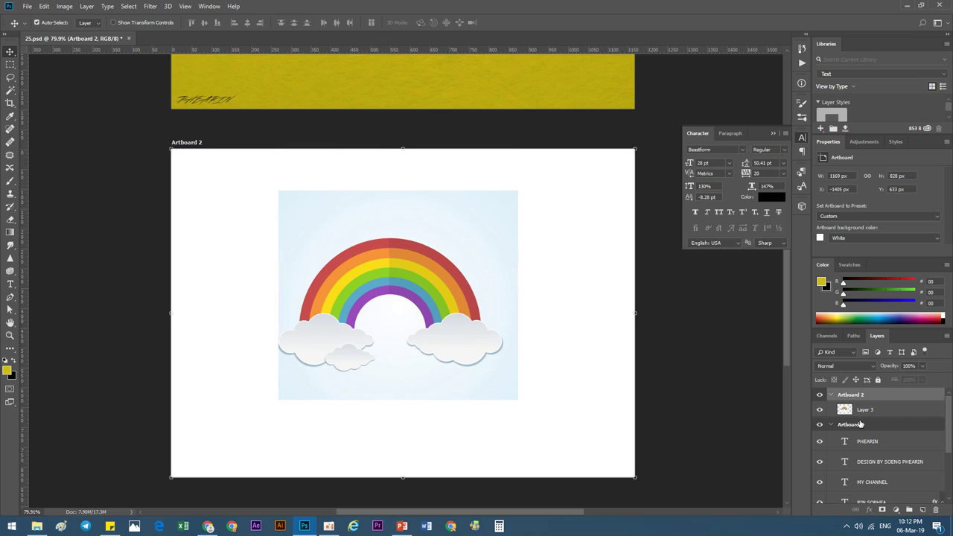
{"action": "left_click", "coordinate": [860, 408]}
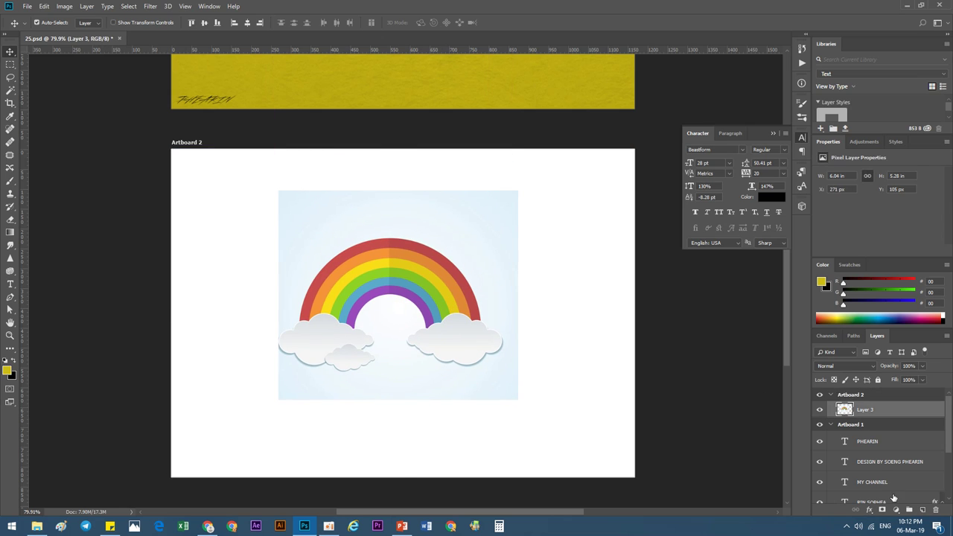
{"action": "left_click", "coordinate": [830, 425]}
{"action": "left_click", "coordinate": [862, 426]}
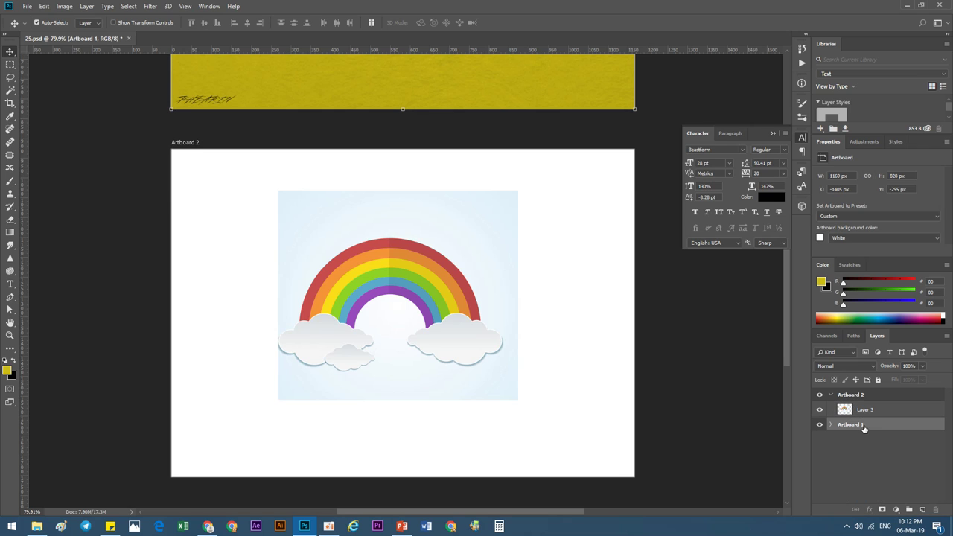
{"action": "left_click", "coordinate": [871, 411]}
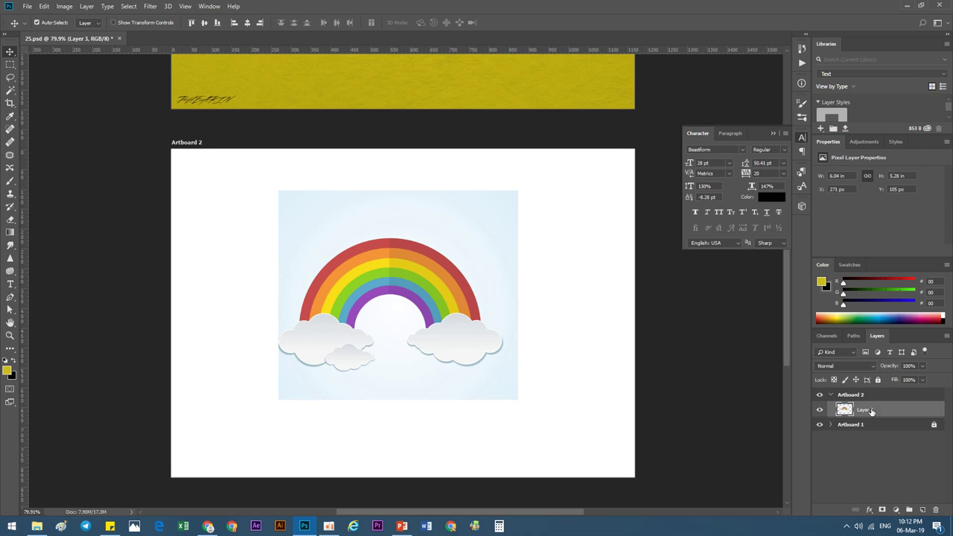
Add a new Layer 4 beneath the rainbow layer
{"action": "left_click", "coordinate": [922, 509]}
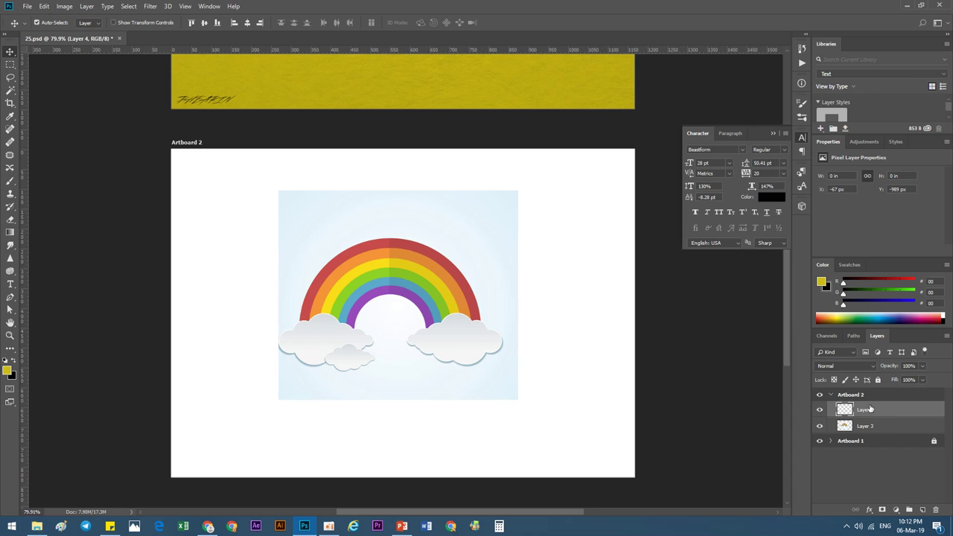
{"action": "left_click_drag", "start_coordinate": [870, 408], "coordinate": [876, 427]}
{"action": "scroll", "coordinate": [491, 348], "scroll_direction": "down", "scroll_amount": 2}
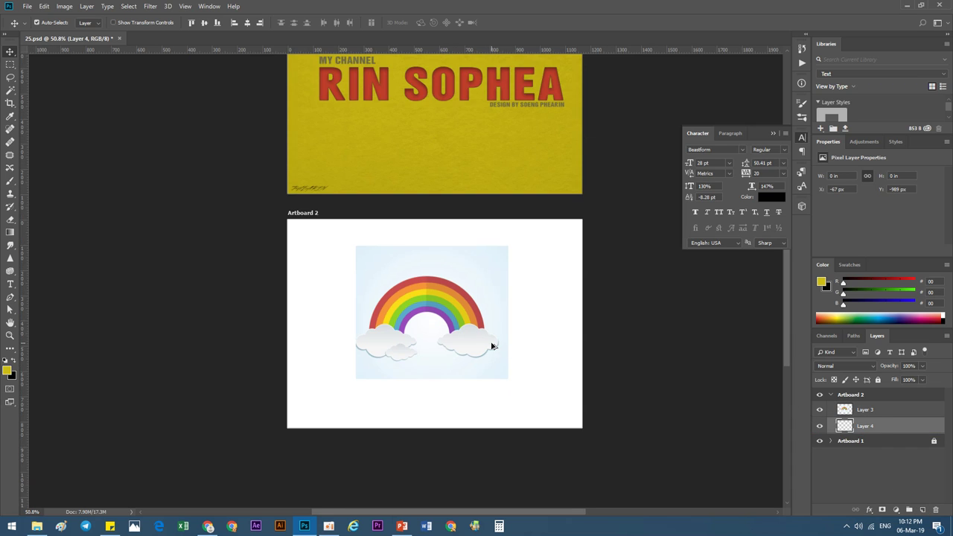
{"action": "scroll", "coordinate": [490, 346], "scroll_direction": "up", "scroll_amount": 1}
Sample the picture's pale sky blue and fill Layer 4 with it
{"action": "key", "text": "i"}
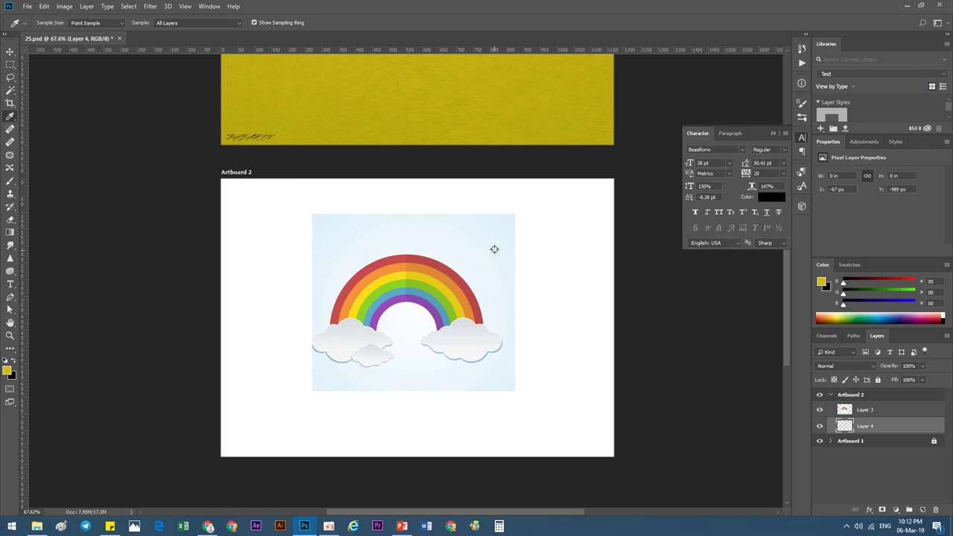
{"action": "left_click", "coordinate": [483, 266]}
{"action": "key", "text": "alt+BackSpace"}
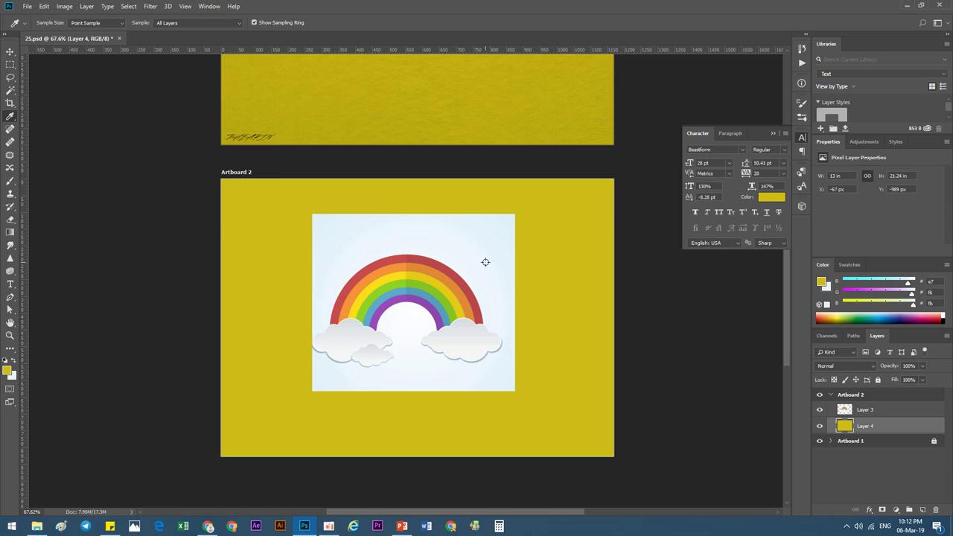
{"action": "key", "text": "ctrl+z"}
{"action": "left_click", "coordinate": [12, 362]}
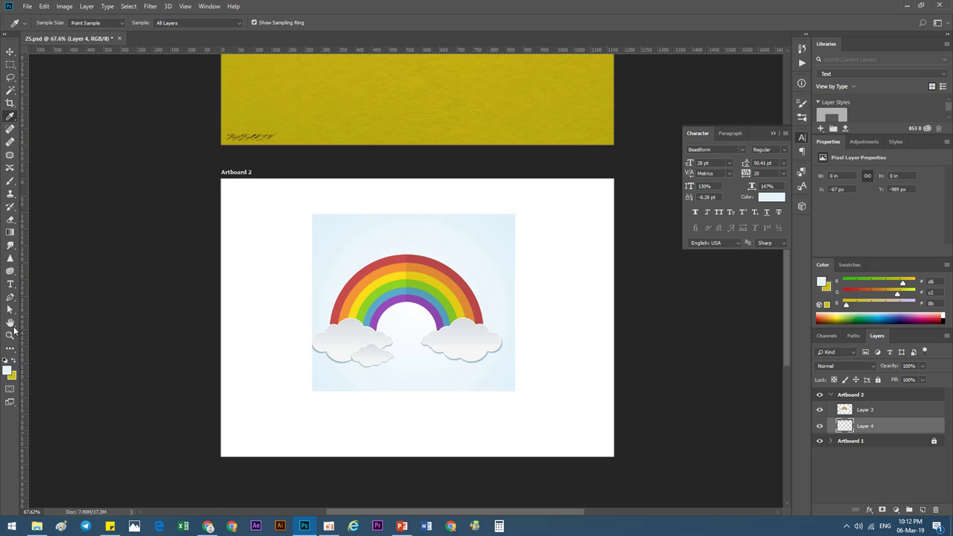
{"action": "key", "text": "alt+BackSpace"}
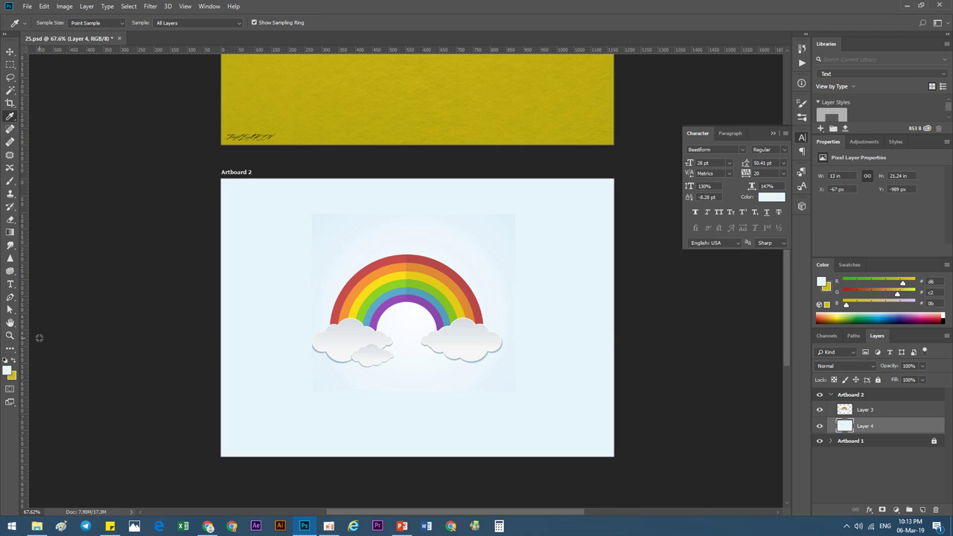
Nudge and slightly enlarge the rainbow picture, then move it higher on Artboard 2
{"action": "left_click", "coordinate": [10, 51]}
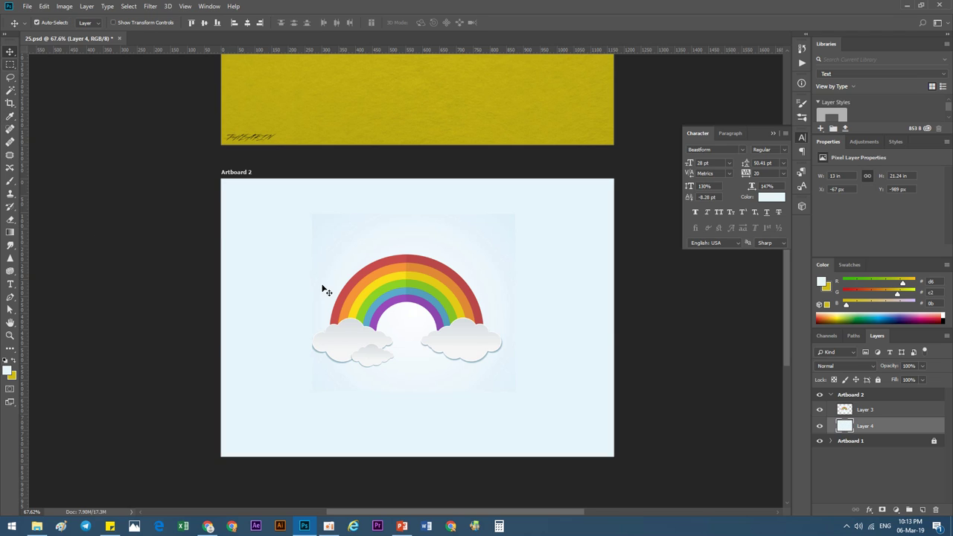
{"action": "left_click_drag", "start_coordinate": [445, 300], "coordinate": [456, 301]}
{"action": "key", "text": "ctrl+t"}
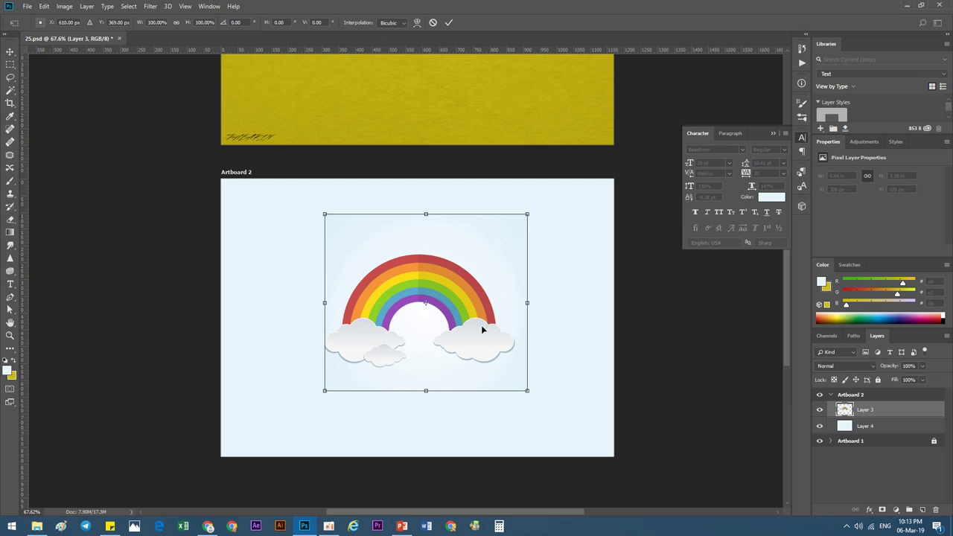
{"action": "left_click_drag", "start_coordinate": [527, 390], "coordinate": [554, 411]}
{"action": "key", "text": "Return"}
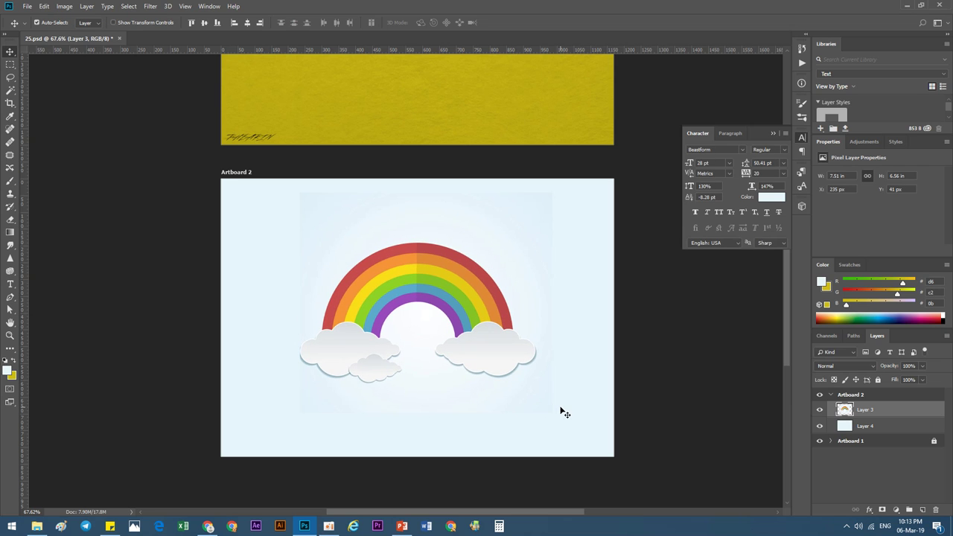
{"action": "scroll", "coordinate": [439, 365], "scroll_direction": "up", "scroll_amount": 3}
{"action": "scroll", "coordinate": [462, 330], "scroll_direction": "down", "scroll_amount": 2}
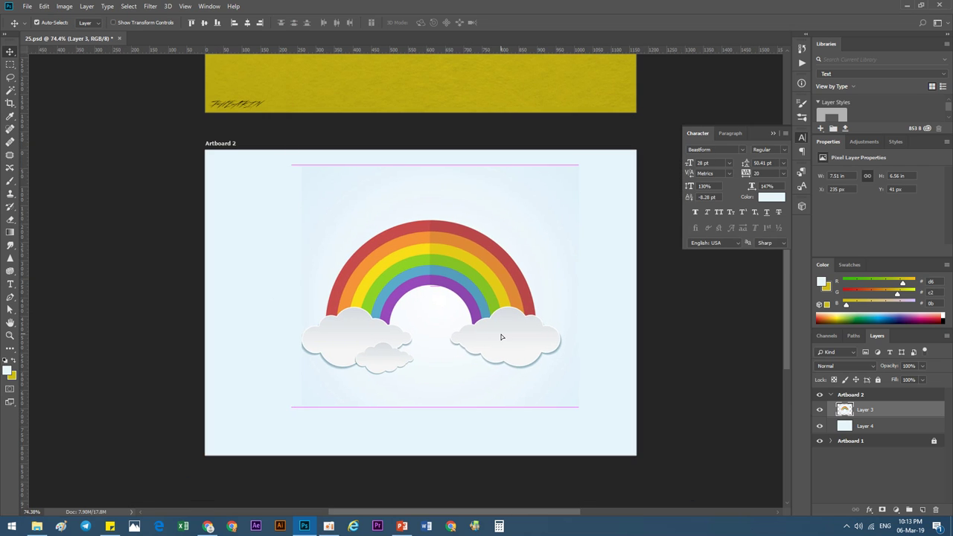
{"action": "left_click_drag", "start_coordinate": [501, 337], "coordinate": [492, 289]}
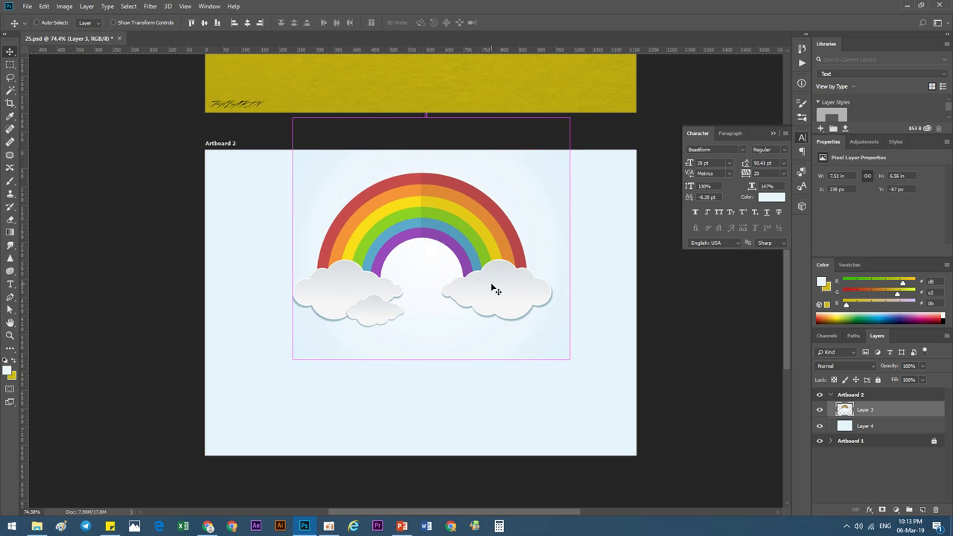
Scale the rainbow picture down to about 63% in Artboard 2's top-right corner
{"action": "key", "text": "ctrl+t"}
{"action": "left_click_drag", "start_coordinate": [571, 359], "coordinate": [507, 330]}
{"action": "left_click_drag", "start_coordinate": [479, 300], "coordinate": [585, 274]}
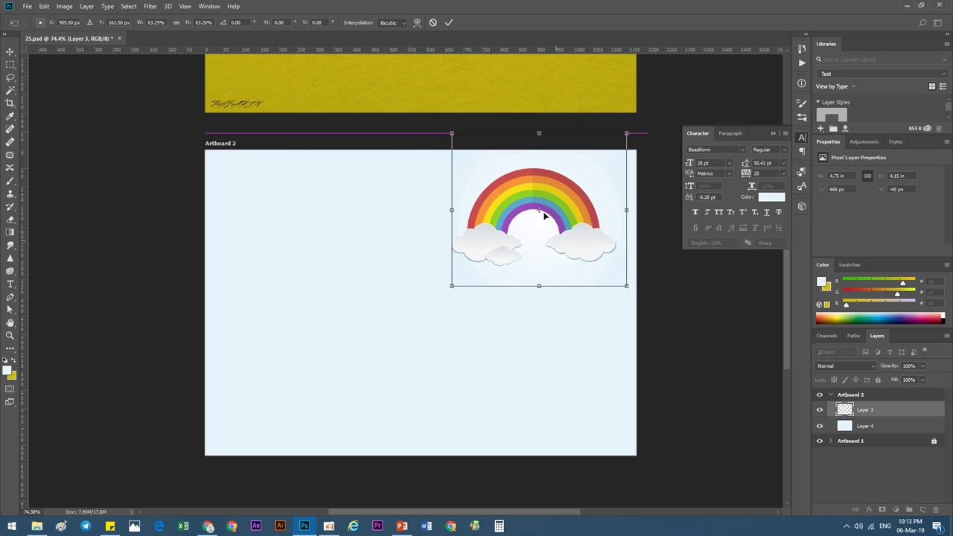
{"action": "left_click", "coordinate": [449, 23]}
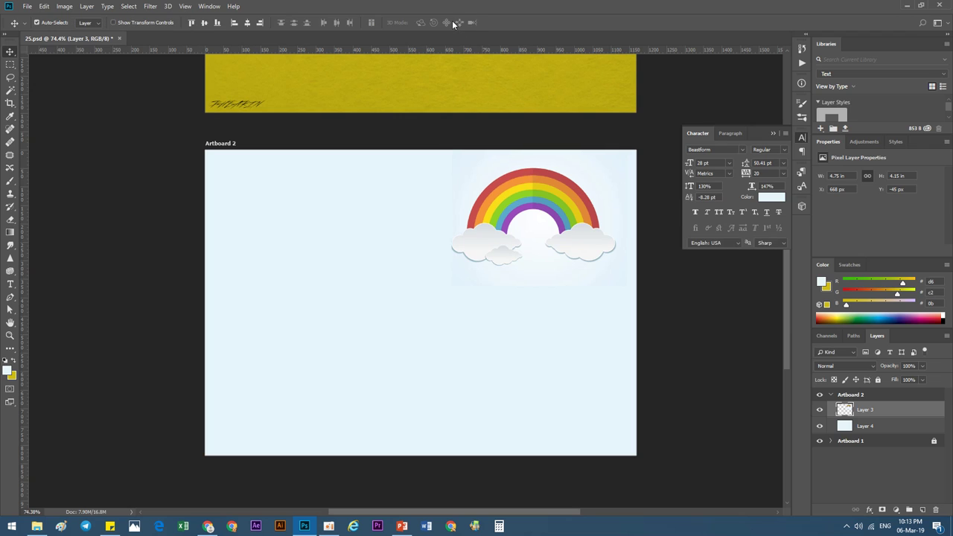
{"action": "left_click", "coordinate": [10, 348]}
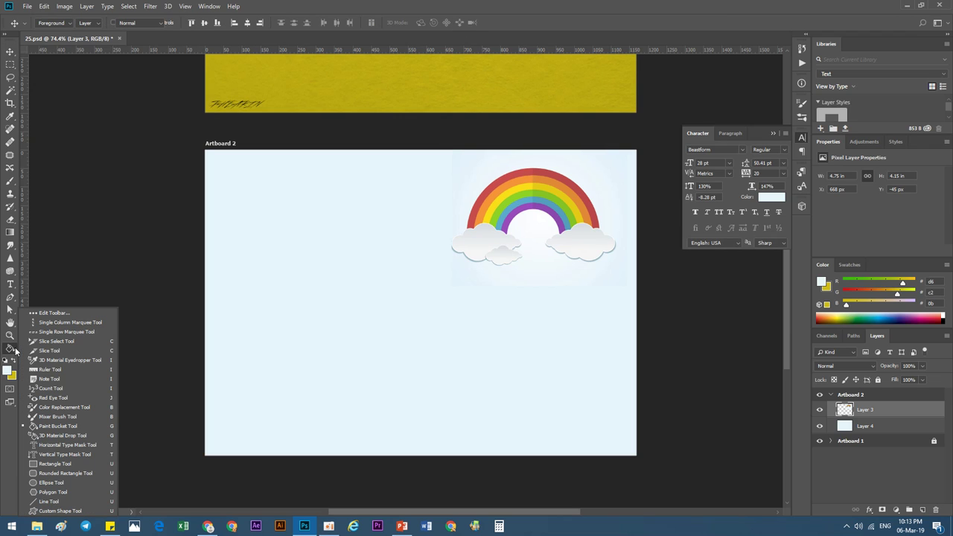
Draw a 536 × 536 px grey circle with no stroke, centred on a vertical guide near 540 px
{"action": "left_click", "coordinate": [77, 484]}
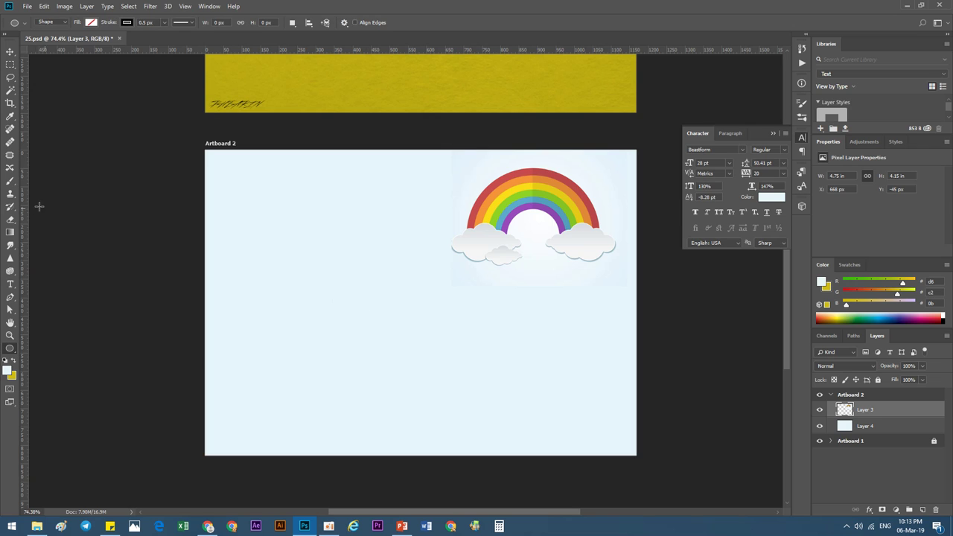
{"action": "left_click_drag", "start_coordinate": [23, 205], "coordinate": [405, 248]}
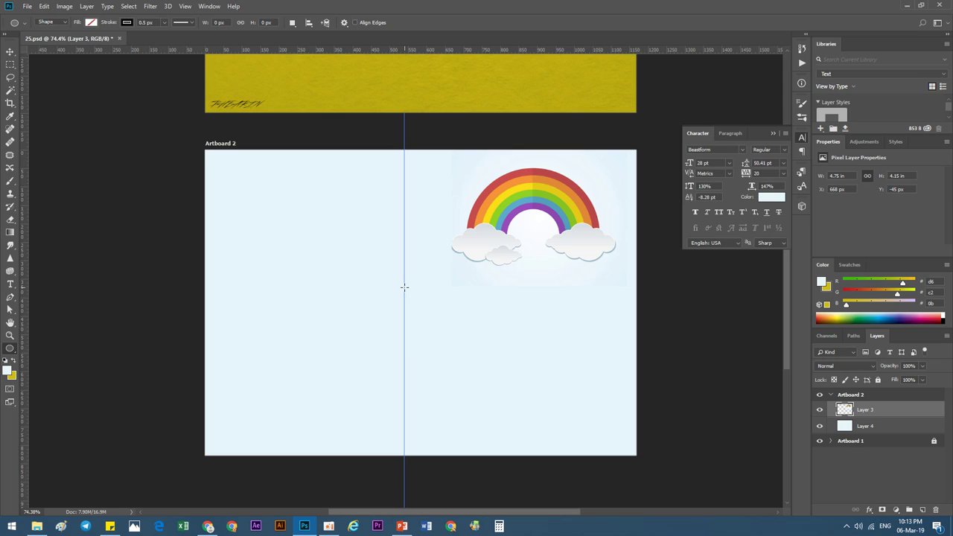
{"action": "mouse_move", "coordinate": [404, 286]}
{"action": "left_mouse_down"}
{"action": "mouse_move", "coordinate": [508, 365]}
{"action": "mouse_move", "coordinate": [554, 386]}
{"action": "left_mouse_up"}
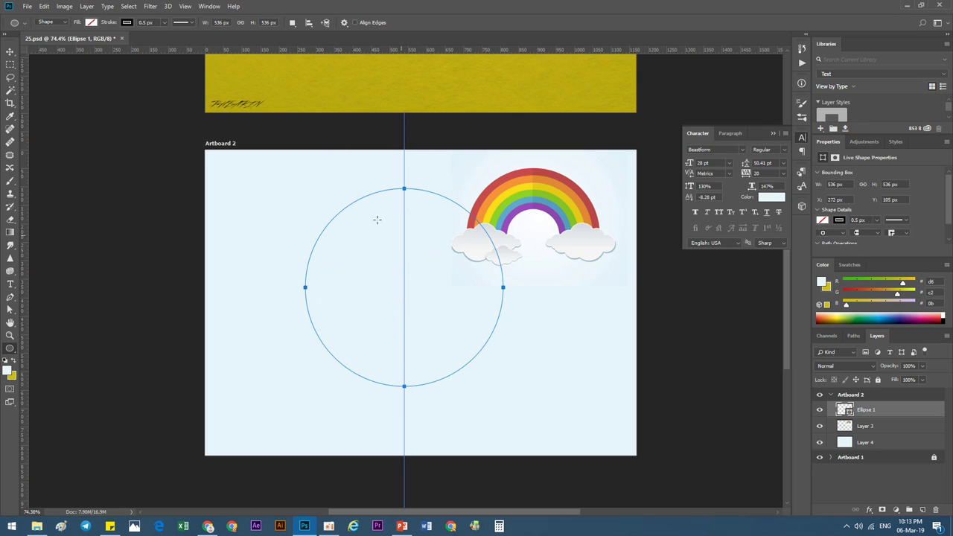
{"action": "left_click", "coordinate": [125, 24]}
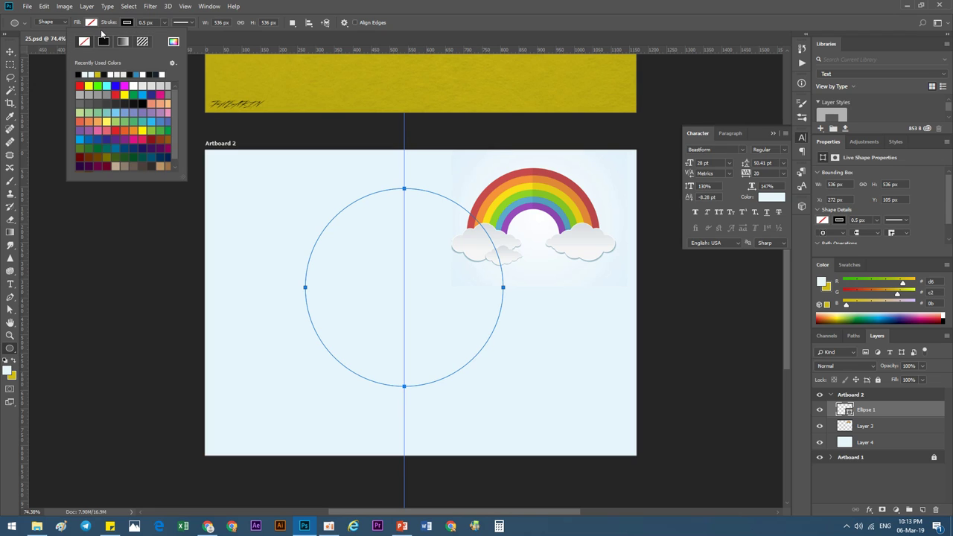
{"action": "left_click", "coordinate": [85, 41]}
{"action": "left_click", "coordinate": [91, 23]}
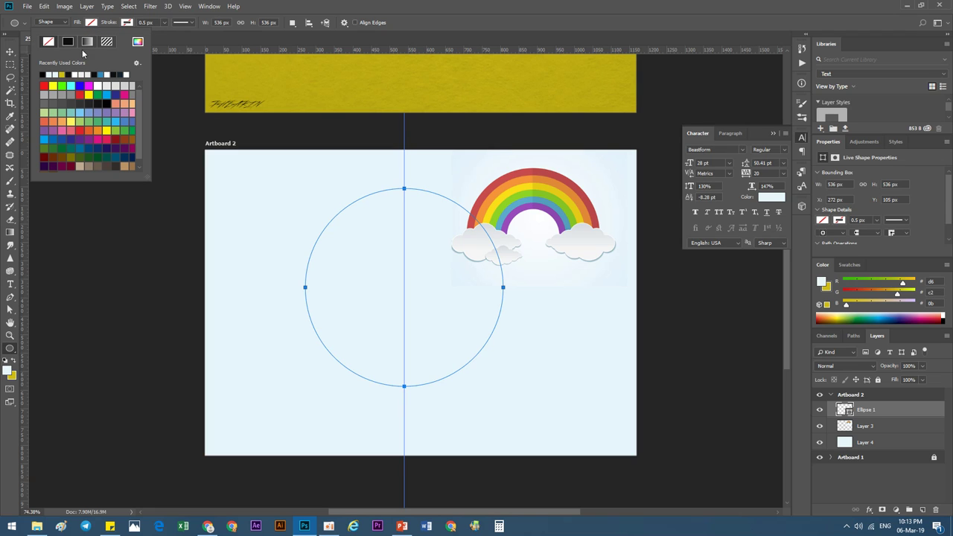
{"action": "left_click", "coordinate": [50, 91]}
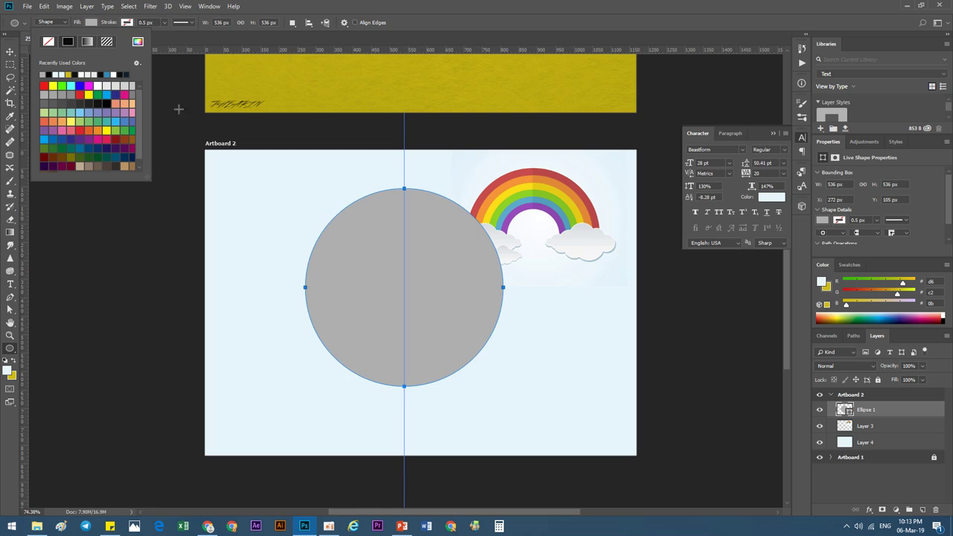
{"action": "left_click", "coordinate": [12, 53]}
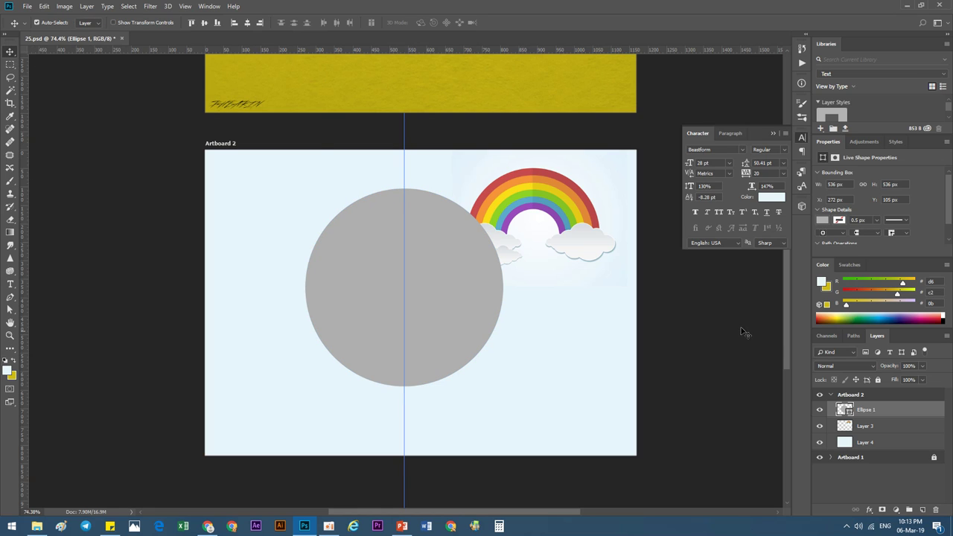
Set the Ellipse 1 layer's opacity to 30%
{"action": "left_click_drag", "start_coordinate": [893, 368], "coordinate": [879, 368]}
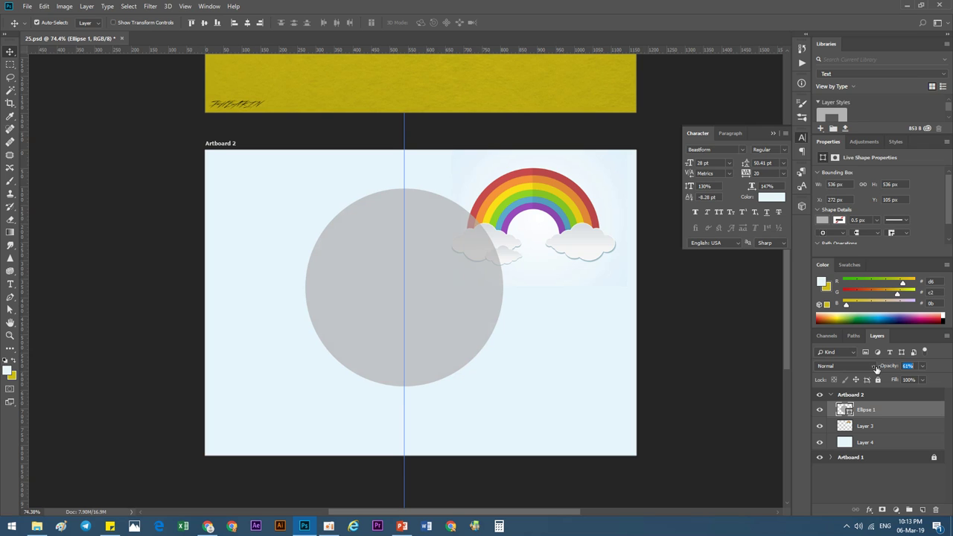
{"action": "scroll", "coordinate": [427, 293], "scroll_direction": "up", "scroll_amount": 2}
{"action": "scroll", "coordinate": [437, 293], "scroll_direction": "up", "scroll_amount": 1}
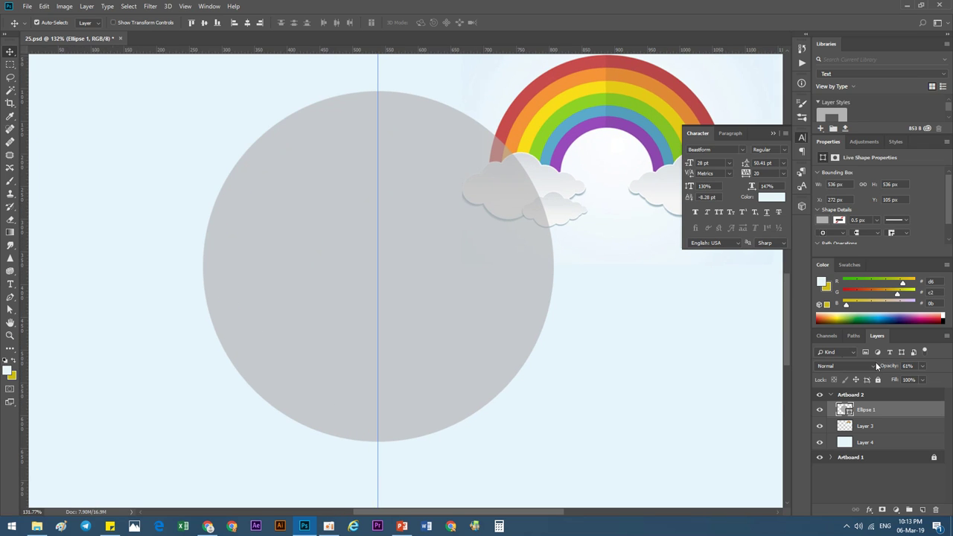
{"action": "type", "text": "3"}
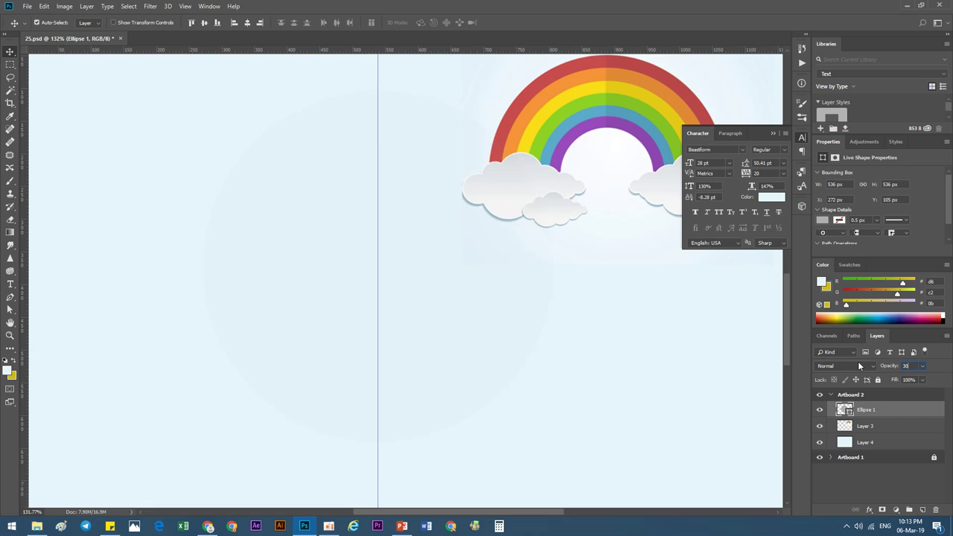
{"action": "type", "text": "0"}
{"action": "scroll", "coordinate": [417, 335], "scroll_direction": "down", "scroll_amount": 3}
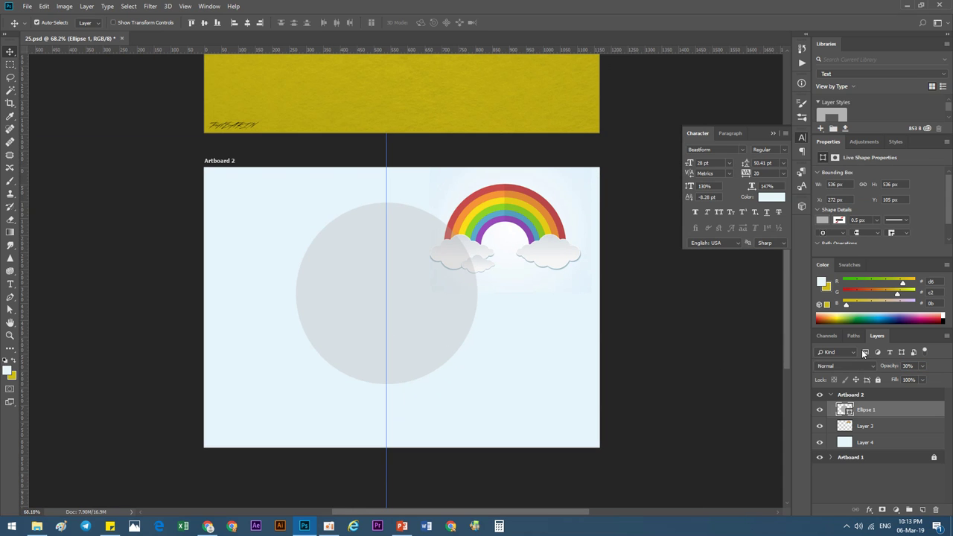
{"action": "right_click", "coordinate": [873, 406]}
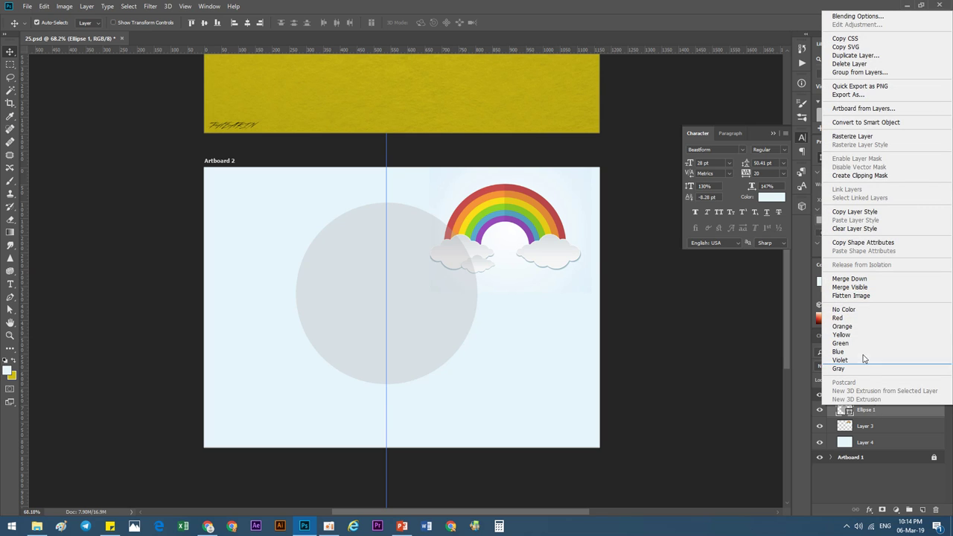
Duplicate the circle layer and shrink the copy to about 91% around its centre
{"action": "left_click", "coordinate": [841, 215]}
{"action": "left_click_drag", "start_coordinate": [880, 412], "coordinate": [923, 510]}
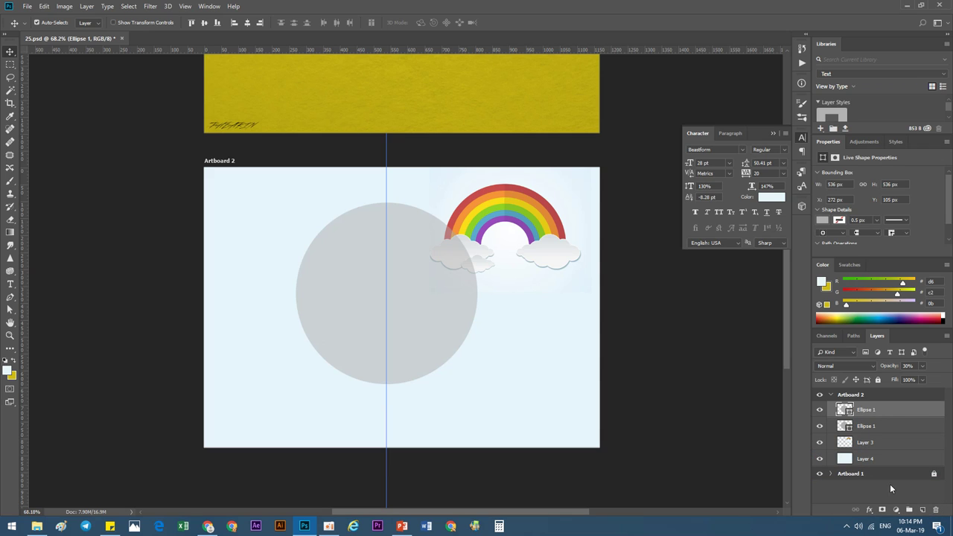
{"action": "left_click", "coordinate": [873, 427], "text": "shift"}
{"action": "left_click", "coordinate": [868, 411]}
{"action": "key", "text": "ctrl+t"}
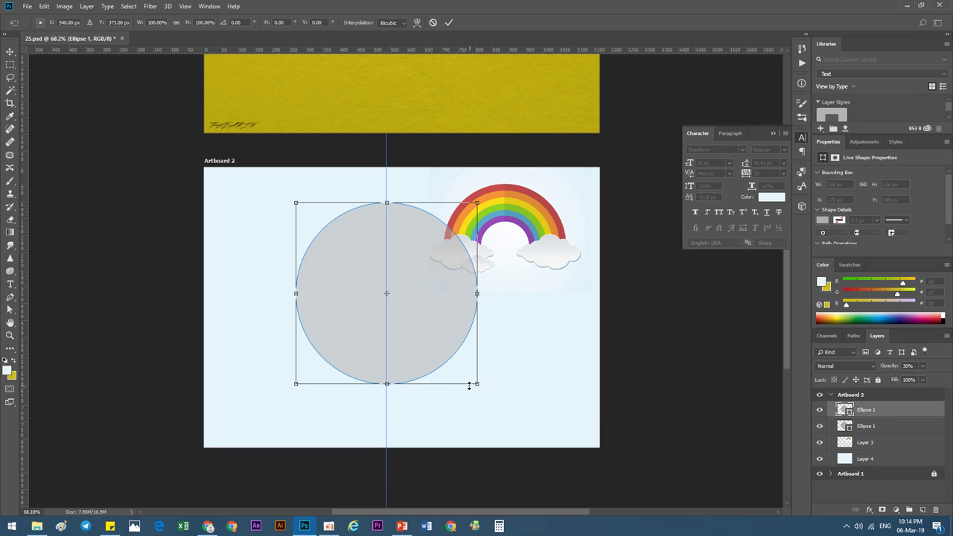
{"action": "left_click_drag", "start_coordinate": [475, 385], "coordinate": [458, 386]}
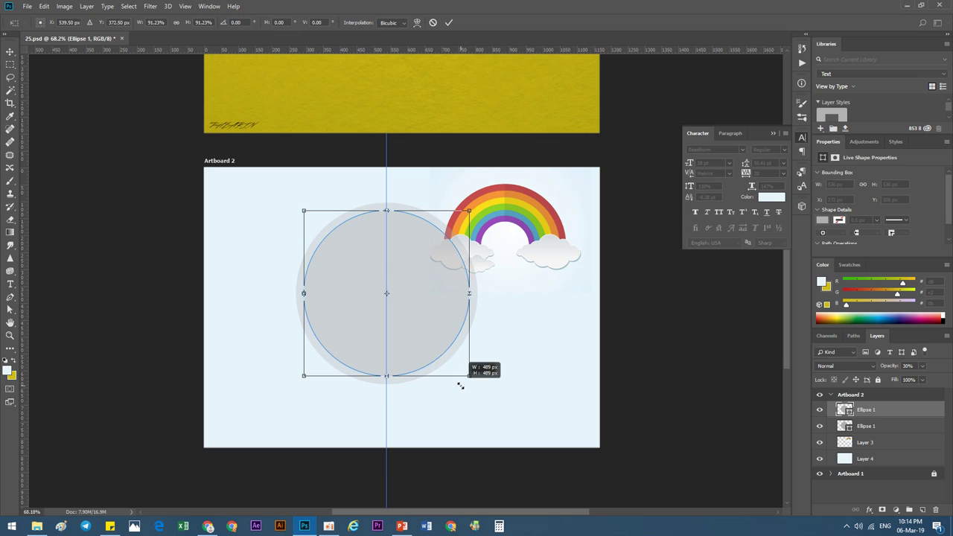
{"action": "left_click_drag", "start_coordinate": [458, 386], "coordinate": [461, 389]}
{"action": "key", "text": "Return"}
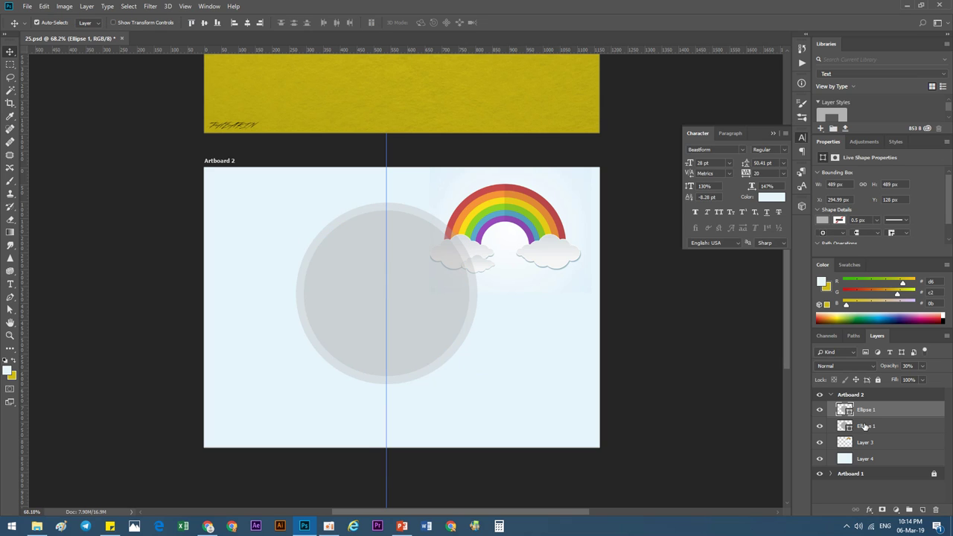
Duplicate both circle layers and shrink the copies to 439 px
{"action": "left_click", "coordinate": [864, 425], "text": "shift"}
{"action": "key", "text": "ctrl+j"}
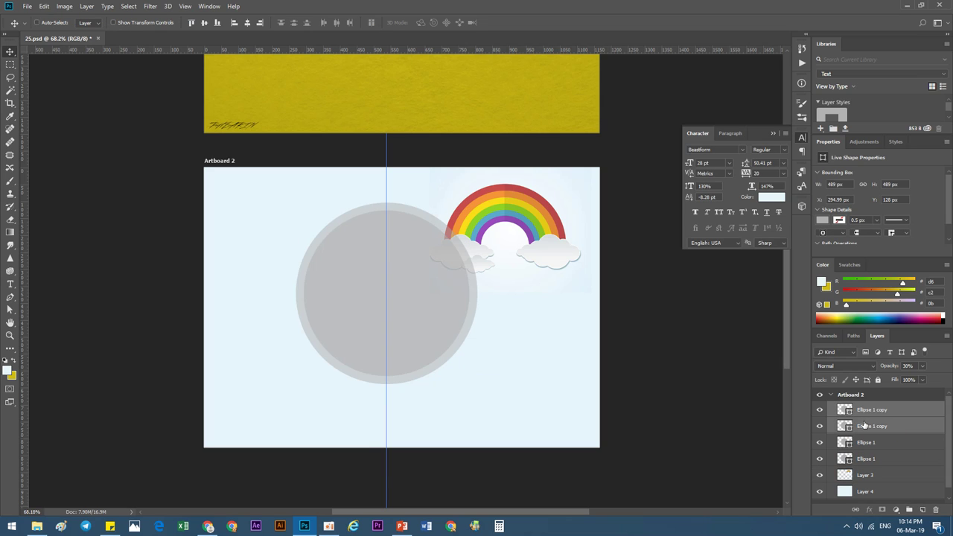
{"action": "key", "text": "ctrl+t"}
{"action": "scroll", "coordinate": [541, 384], "scroll_direction": "up", "scroll_amount": 1, "text": "alt"}
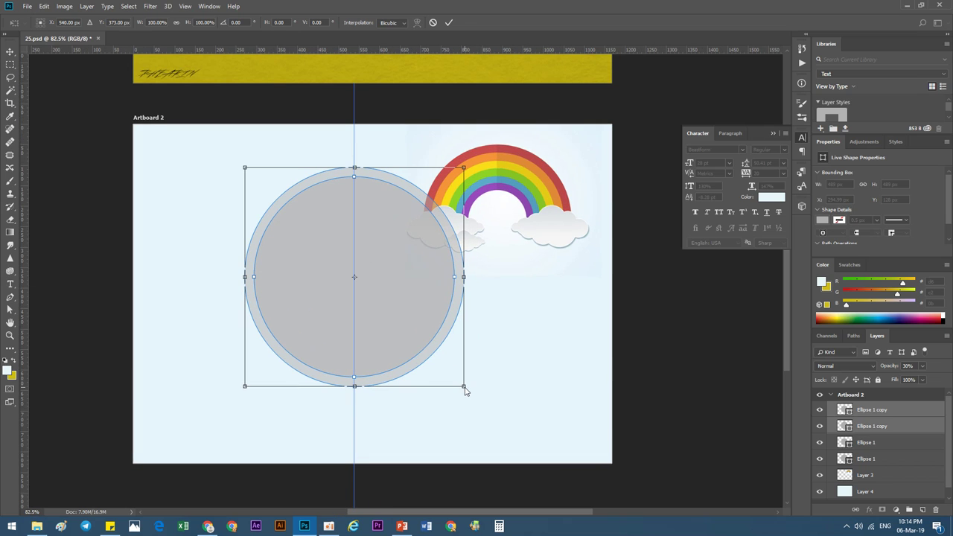
{"action": "left_click_drag", "start_coordinate": [465, 386], "coordinate": [438, 374]}
{"action": "key", "text": "Return"}
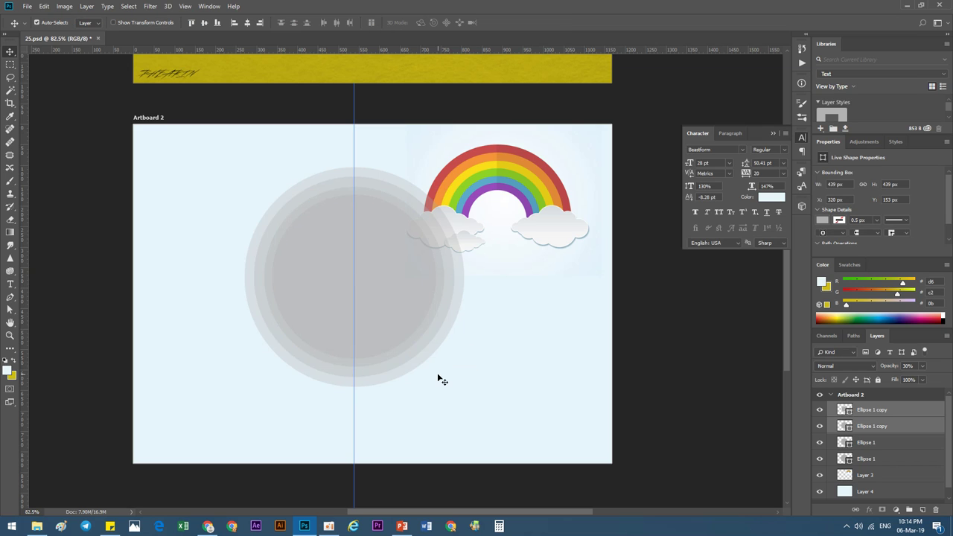
Duplicate the newest circle copies and shrink them to about 82%
{"action": "scroll", "coordinate": [398, 245], "scroll_direction": "up", "scroll_amount": 3}
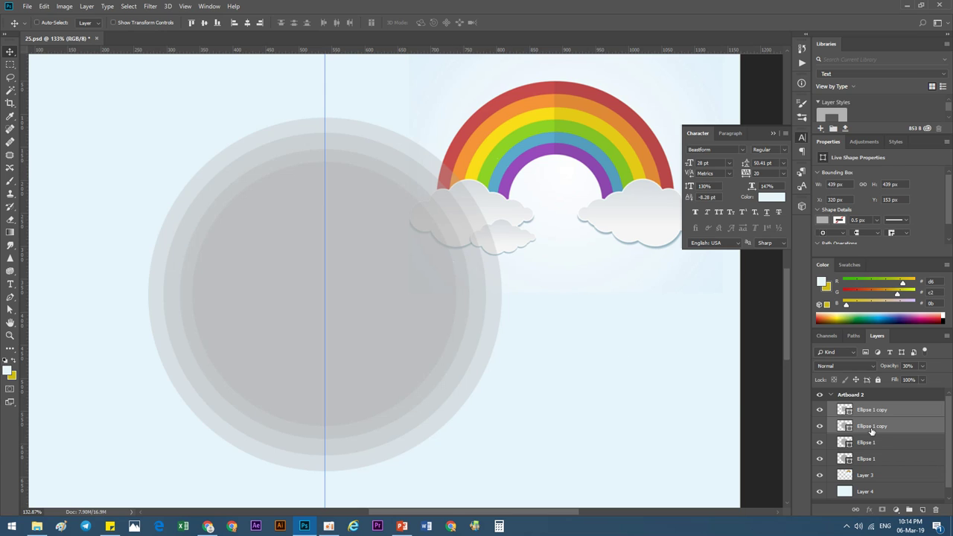
{"action": "key", "text": "ctrl+j"}
{"action": "key", "text": "ctrl+t"}
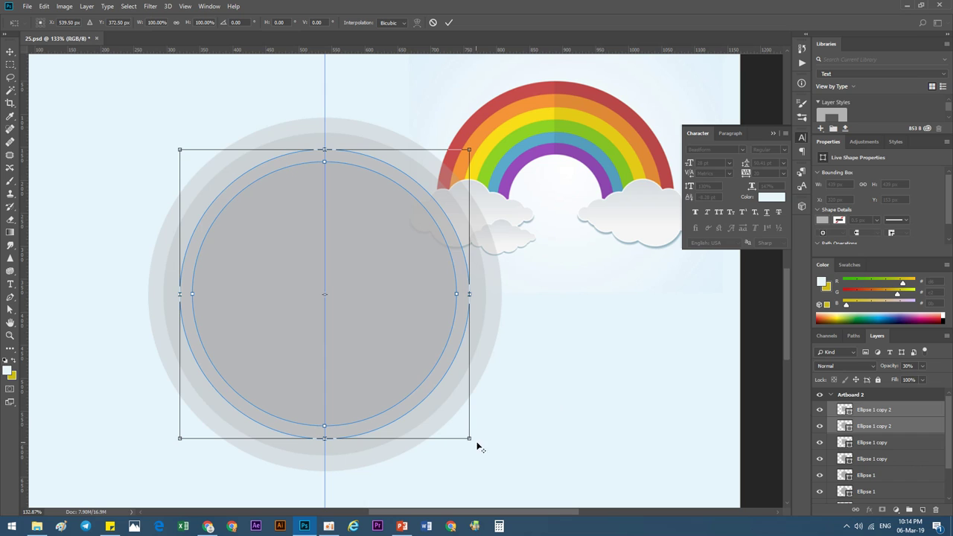
{"action": "left_click_drag", "start_coordinate": [469, 439], "coordinate": [428, 430]}
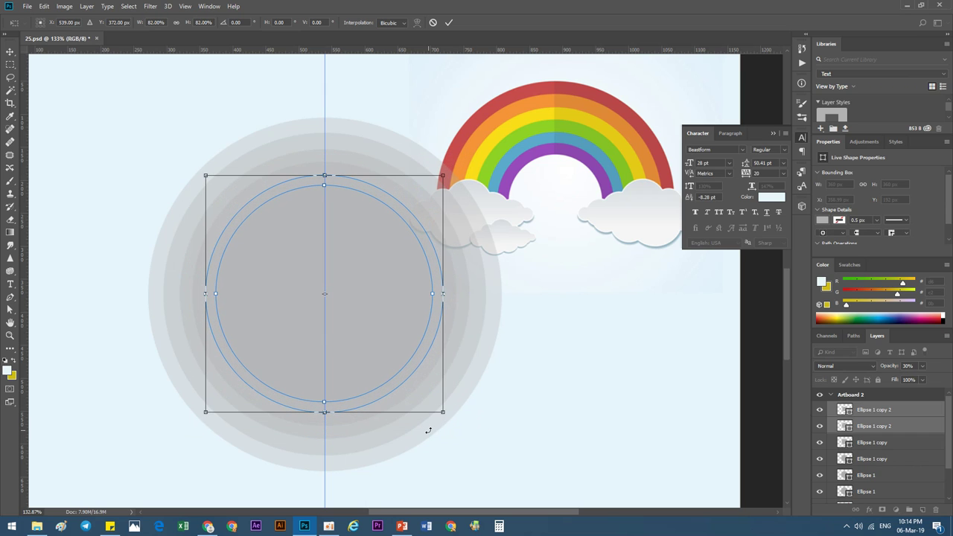
{"action": "key", "text": "Return"}
Select the artboard background Layer 4
{"action": "scroll", "coordinate": [428, 431], "scroll_direction": "down", "scroll_amount": 3}
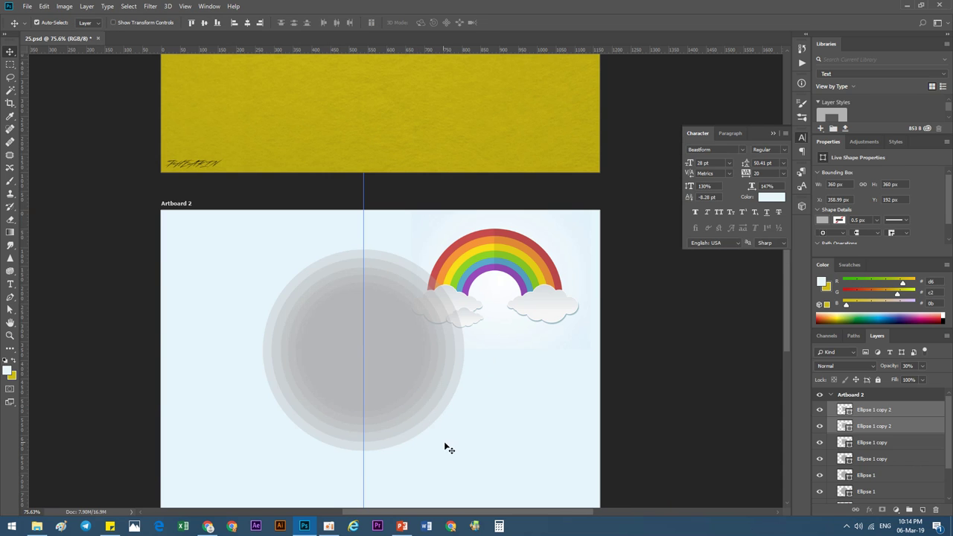
{"action": "left_click", "coordinate": [450, 459]}
{"action": "scroll", "coordinate": [264, 450], "scroll_direction": "up", "scroll_amount": 2}
{"action": "mouse_move", "coordinate": [264, 449]}
{"action": "left_mouse_down"}
{"action": "mouse_move", "coordinate": [345, 357]}
{"action": "mouse_move", "coordinate": [338, 366]}
{"action": "left_mouse_up"}
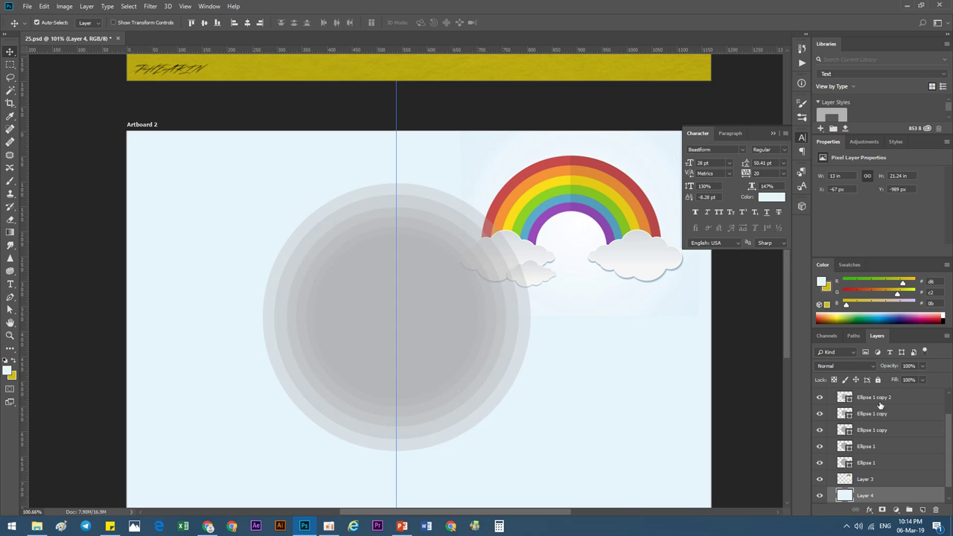
Lock the background layer and rename it 'bg'
{"action": "left_click", "coordinate": [877, 380]}
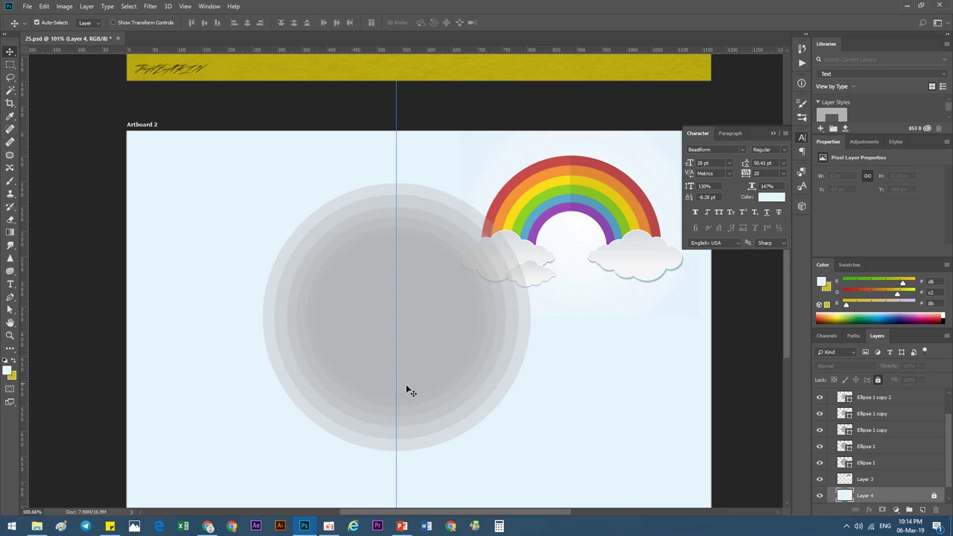
{"action": "double_click", "coordinate": [866, 492]}
{"action": "type", "text": "bg"}
{"action": "key", "text": "Return"}
Move the rainbow image over the circles and scale it to fit the outer circle
{"action": "left_click_drag", "start_coordinate": [395, 371], "coordinate": [277, 373]}
{"action": "key", "text": "ctrl+t"}
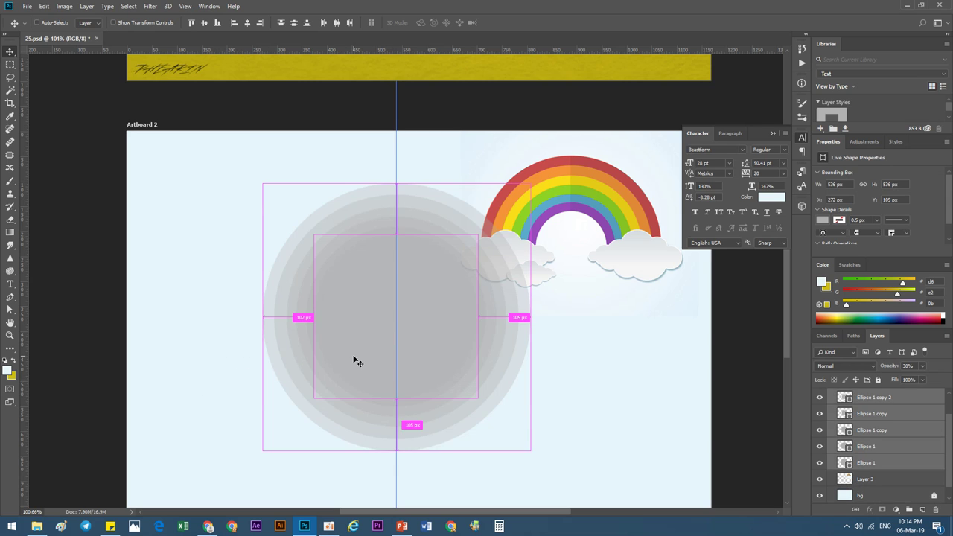
{"action": "key", "text": "Return"}
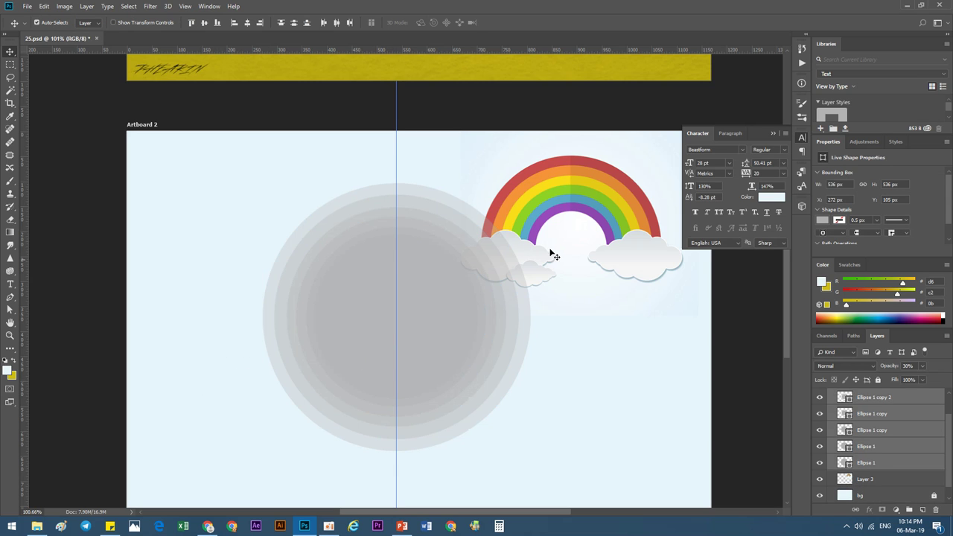
{"action": "mouse_move", "coordinate": [560, 201]}
{"action": "left_mouse_down"}
{"action": "mouse_move", "coordinate": [361, 205]}
{"action": "mouse_move", "coordinate": [394, 231]}
{"action": "left_mouse_up"}
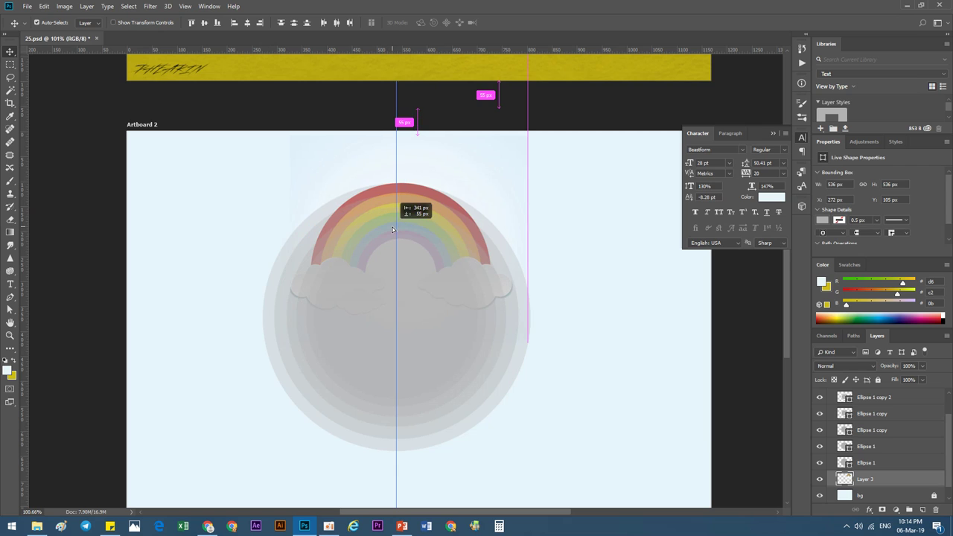
{"action": "key", "text": "ctrl+t"}
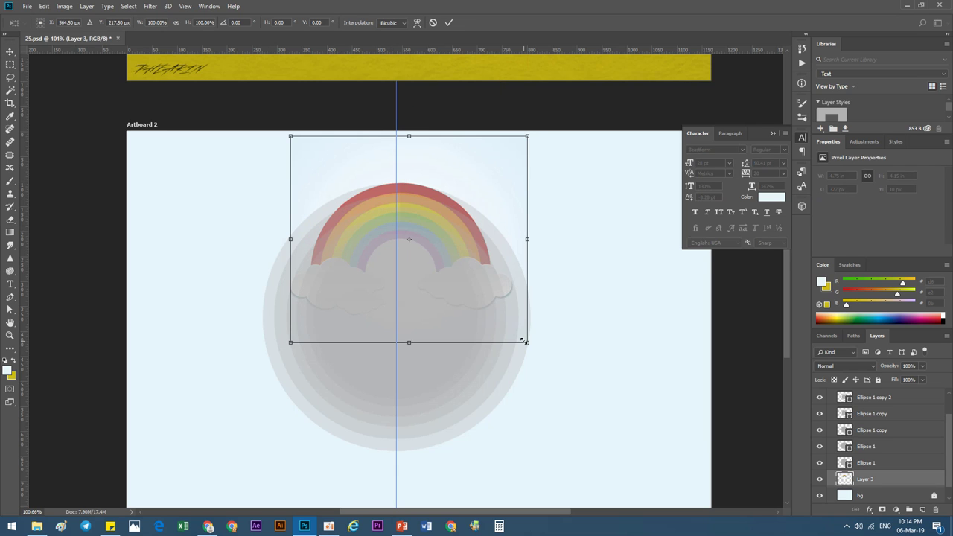
{"action": "left_click_drag", "start_coordinate": [524, 341], "coordinate": [600, 403]}
{"action": "mouse_move", "coordinate": [499, 257]}
{"action": "left_mouse_down"}
{"action": "mouse_move", "coordinate": [525, 320]}
{"action": "mouse_move", "coordinate": [517, 313]}
{"action": "left_mouse_up"}
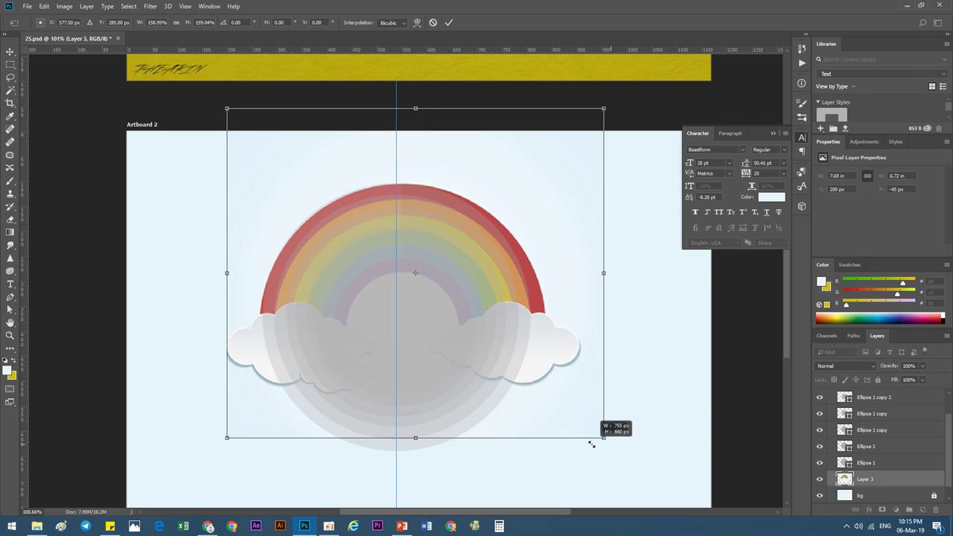
{"action": "mouse_move", "coordinate": [609, 443]}
{"action": "left_mouse_down"}
{"action": "mouse_move", "coordinate": [570, 442]}
{"action": "mouse_move", "coordinate": [581, 420]}
{"action": "left_mouse_up"}
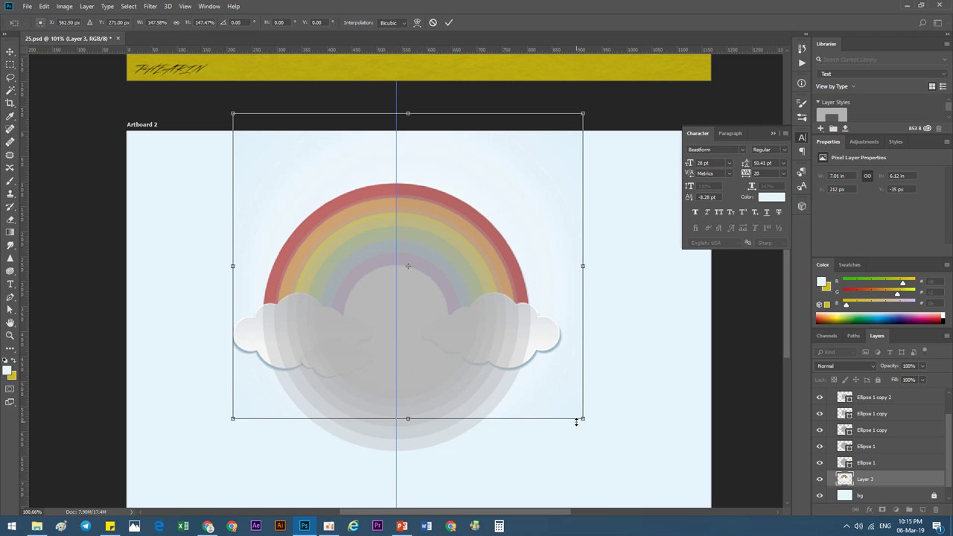
{"action": "key", "text": "Return"}
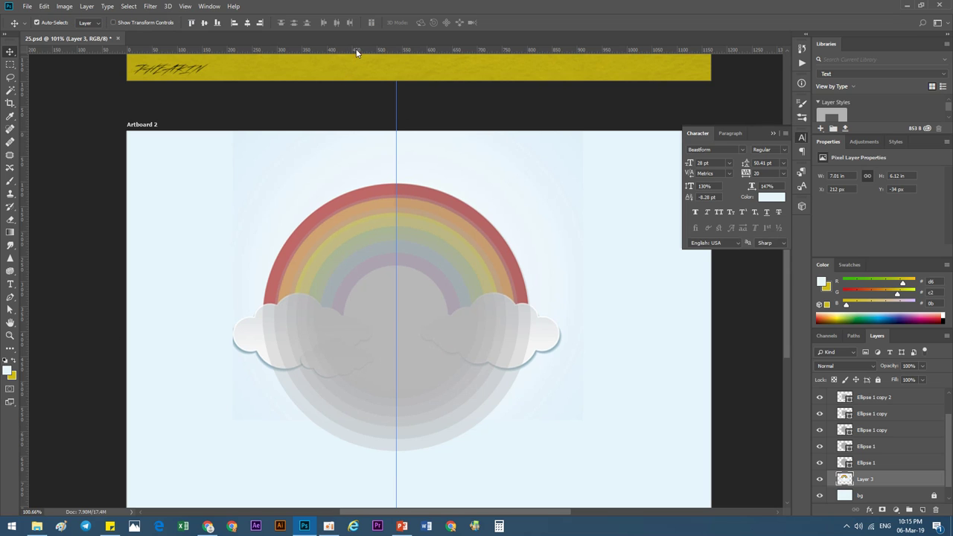
Add a horizontal guide through the circles' centre, checking it against the rainbow
{"action": "mouse_move", "coordinate": [356, 52]}
{"action": "left_mouse_down"}
{"action": "mouse_move", "coordinate": [396, 320]}
{"action": "mouse_move", "coordinate": [386, 317]}
{"action": "left_mouse_up"}
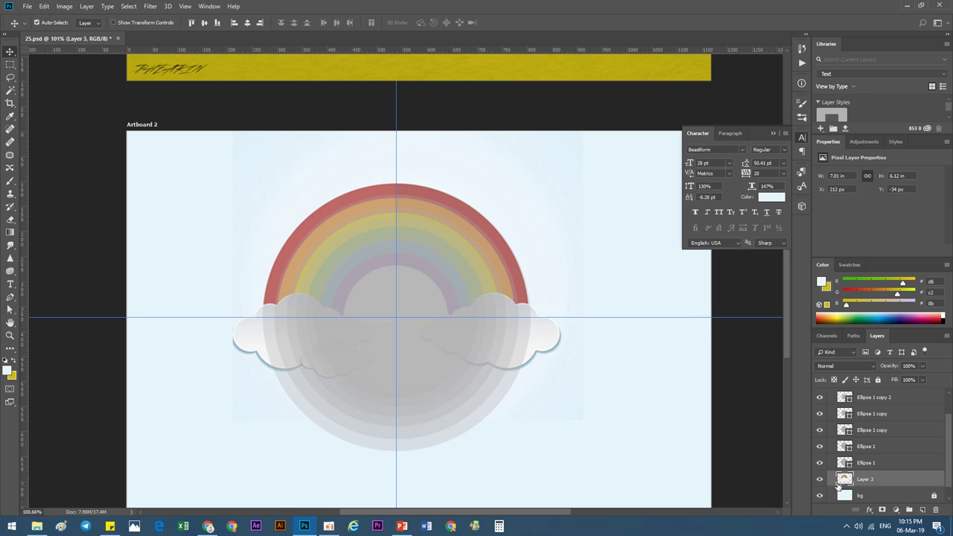
{"action": "left_click", "coordinate": [819, 478]}
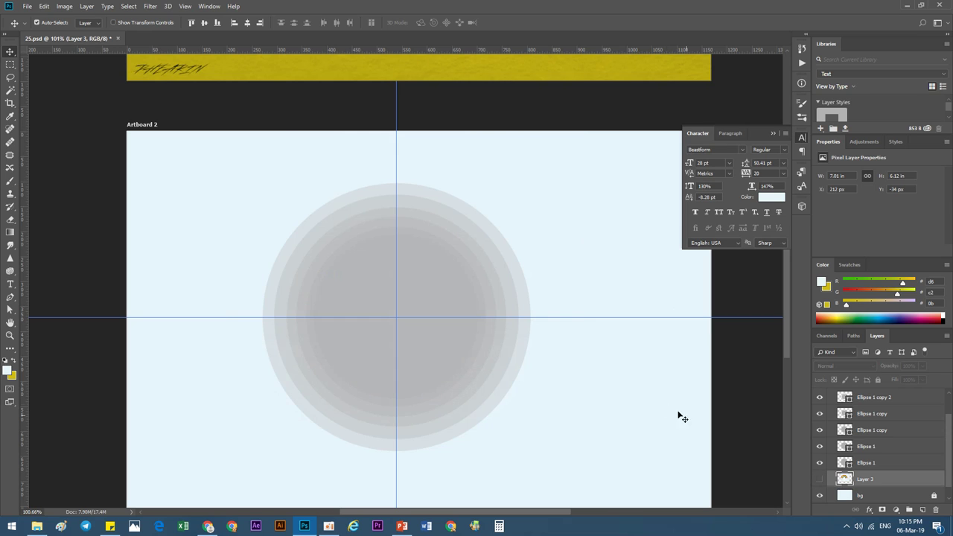
{"action": "left_click", "coordinate": [819, 478]}
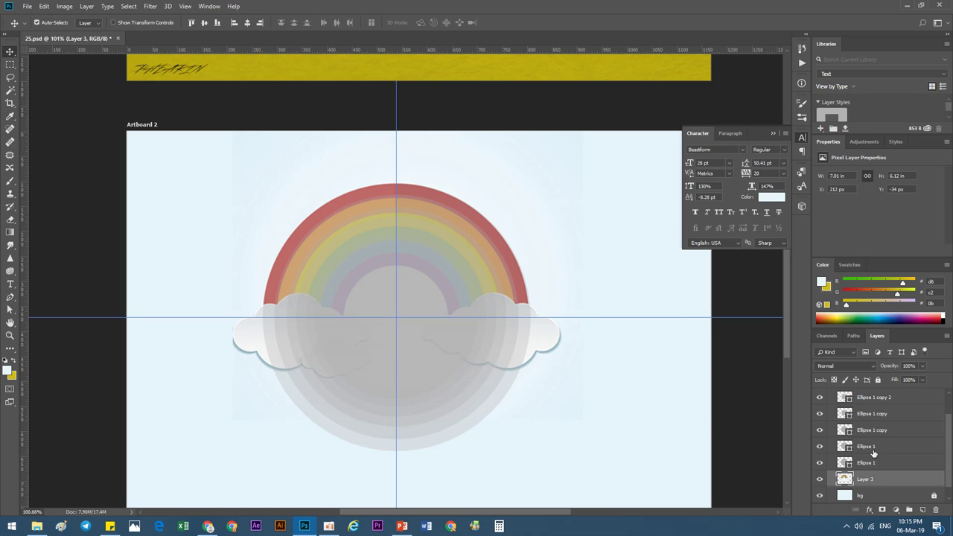
Shrink the rainbow image to about 67% and move it back to Artboard 2's top-right
{"action": "key", "text": "ctrl+t"}
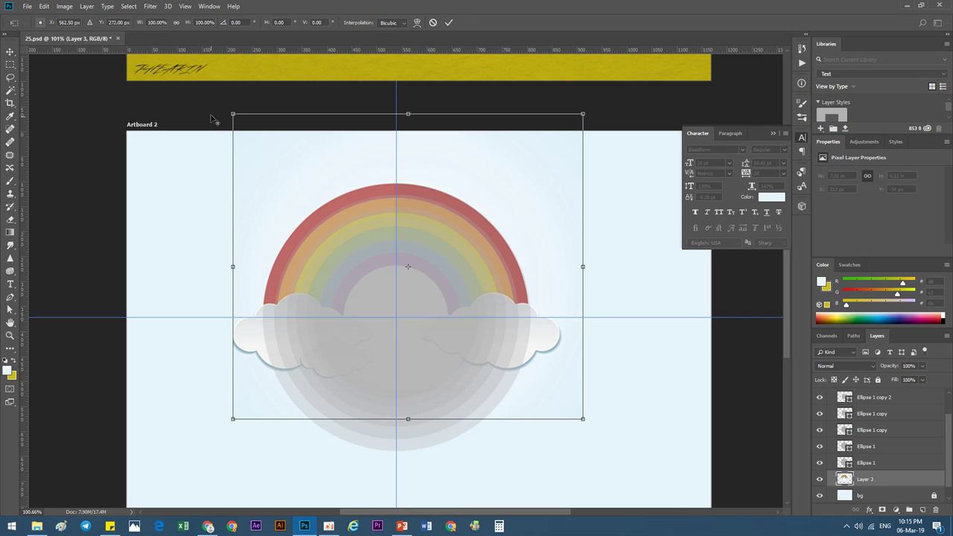
{"action": "left_click_drag", "start_coordinate": [233, 114], "coordinate": [289, 164]}
{"action": "left_click_drag", "start_coordinate": [460, 282], "coordinate": [666, 252]}
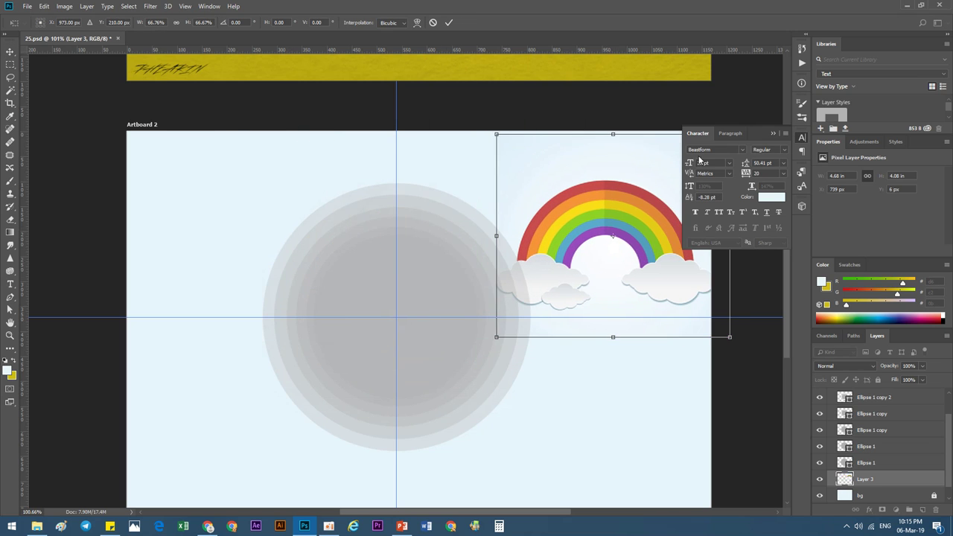
{"action": "left_click", "coordinate": [448, 22]}
{"action": "left_click_drag", "start_coordinate": [625, 452], "coordinate": [268, 360]}
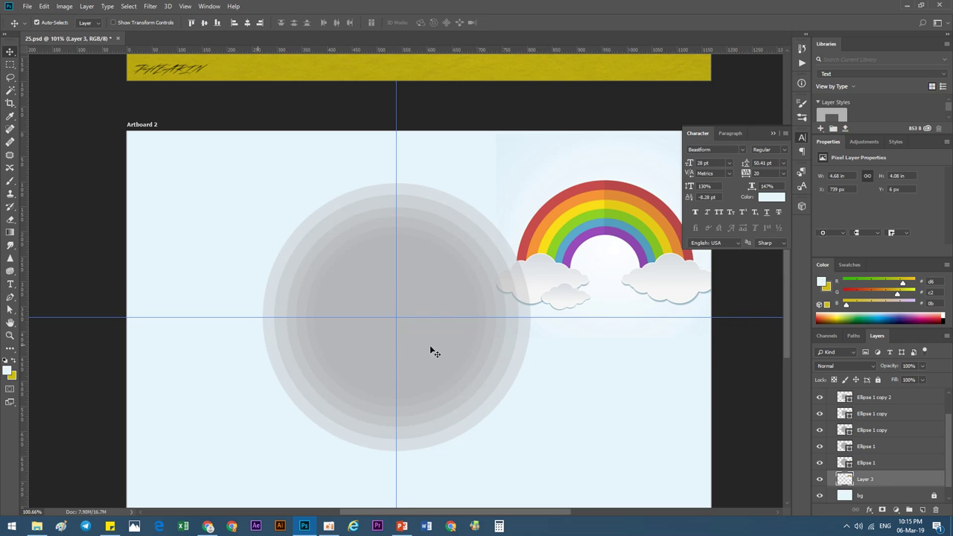
Set the grey circles to 100% opacity and deselect all layers
{"action": "key", "text": "0"}
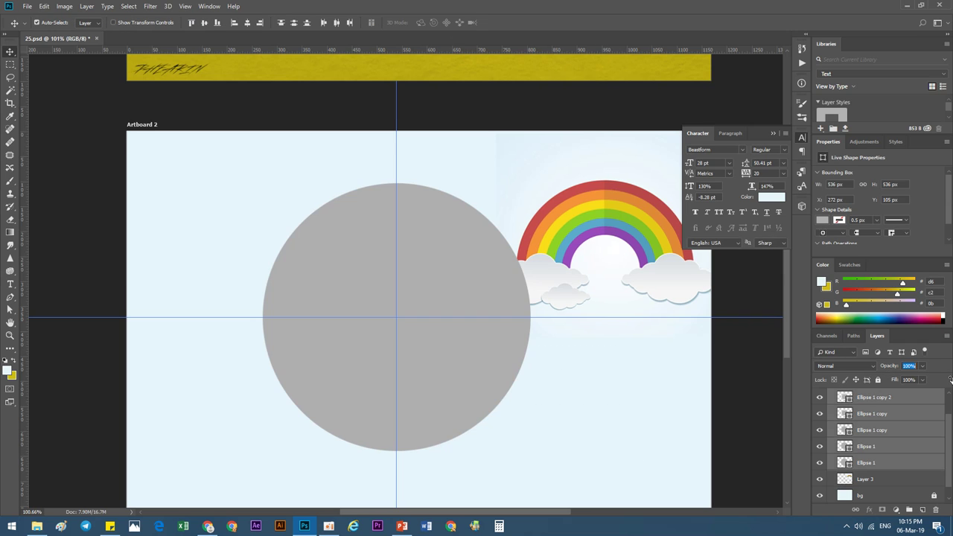
{"action": "left_click", "coordinate": [646, 412]}
{"action": "key", "text": "ctrl+semicolon"}
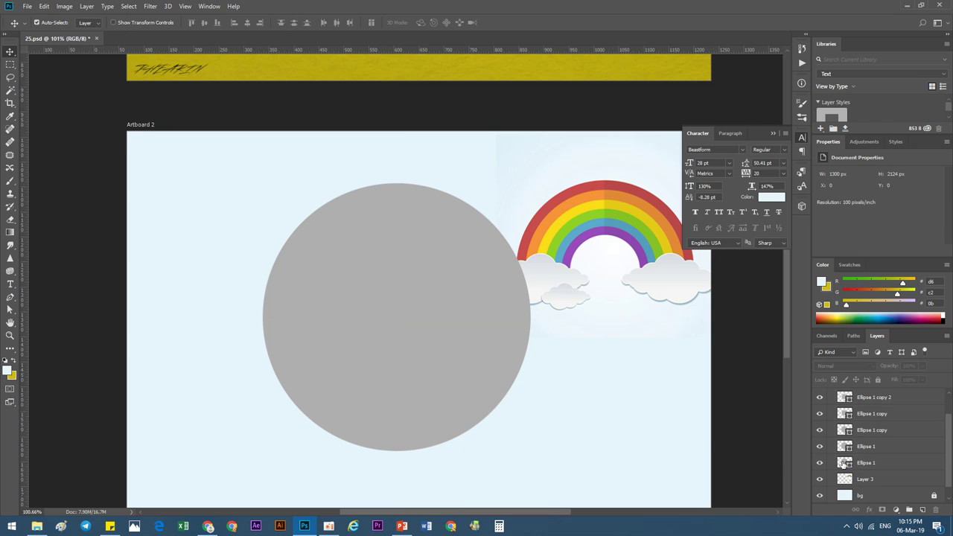
Colour the three outer circles red, orange and yellow, sampled from the rainbow
{"action": "double_click", "coordinate": [844, 462]}
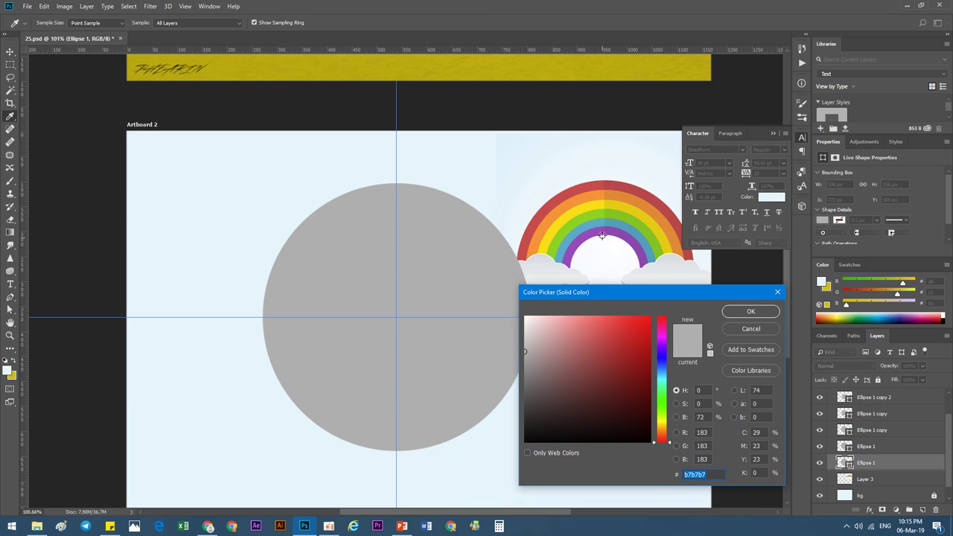
{"action": "left_click", "coordinate": [585, 186]}
{"action": "left_click", "coordinate": [751, 311]}
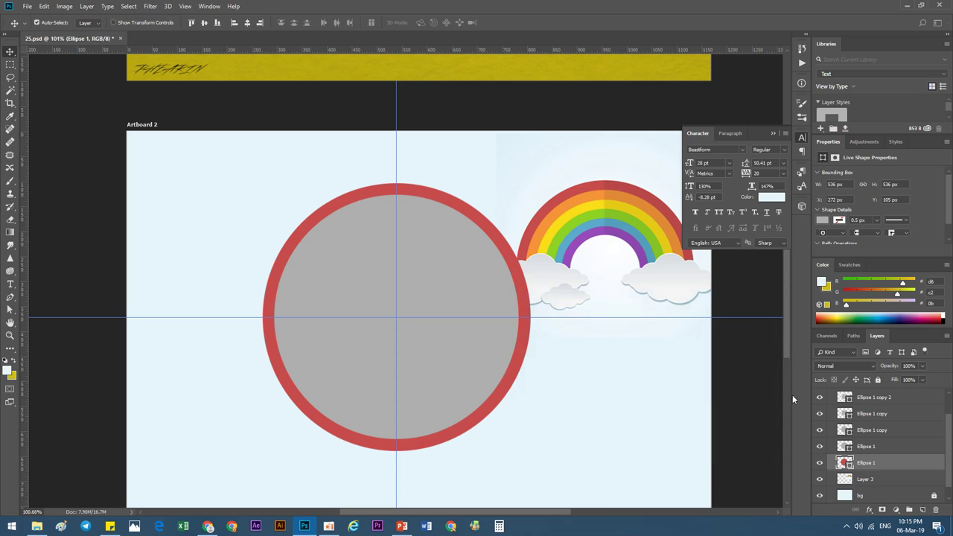
{"action": "double_click", "coordinate": [844, 445]}
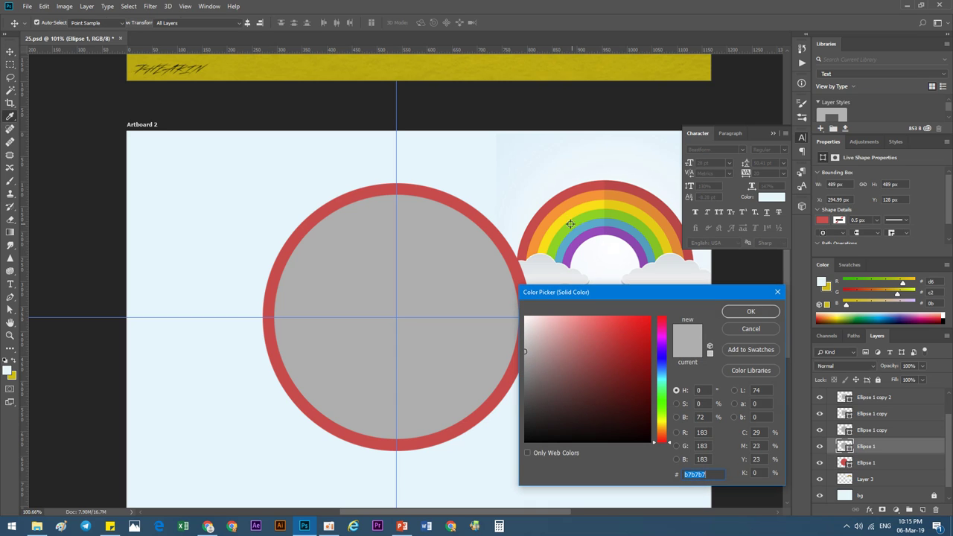
{"action": "left_click", "coordinate": [565, 210]}
{"action": "left_click", "coordinate": [750, 311]}
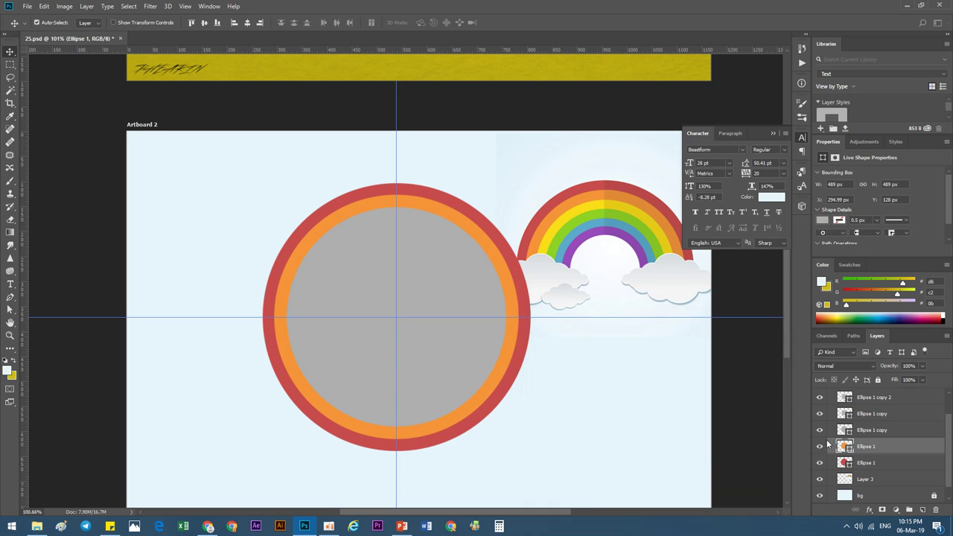
{"action": "double_click", "coordinate": [844, 430]}
{"action": "left_click", "coordinate": [578, 214]}
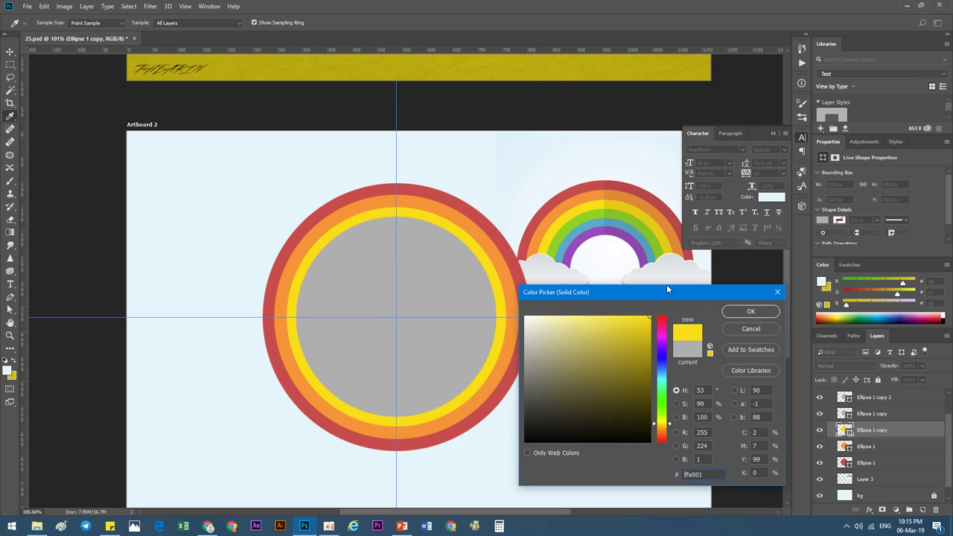
{"action": "left_click", "coordinate": [745, 316]}
Colour the next circles green and blue, and the duplicated innermost circle purple
{"action": "double_click", "coordinate": [844, 413]}
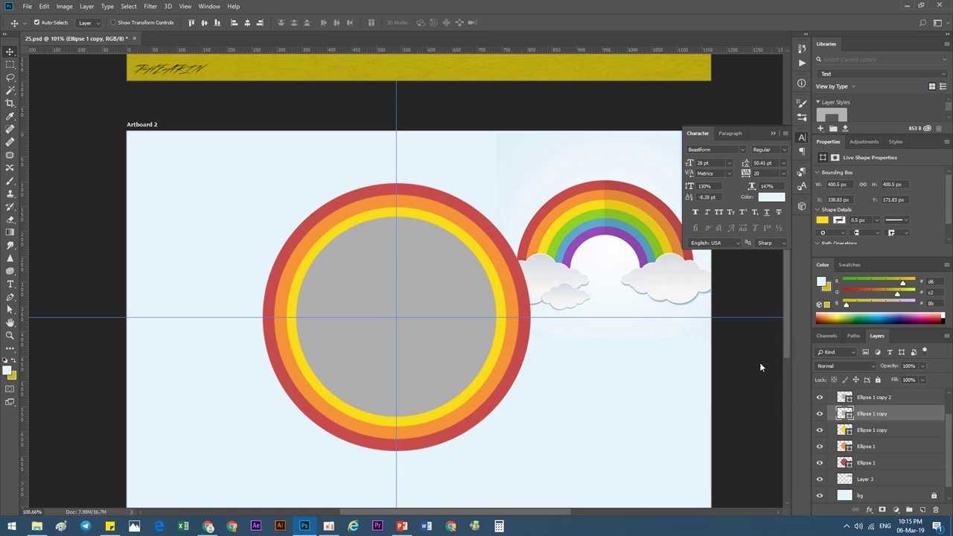
{"action": "left_click", "coordinate": [580, 220]}
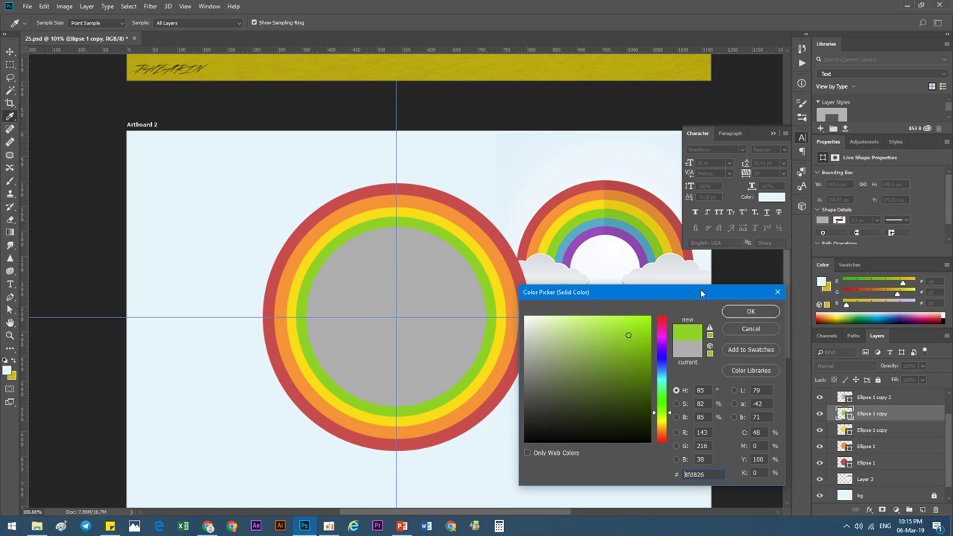
{"action": "left_click", "coordinate": [745, 312]}
{"action": "double_click", "coordinate": [844, 397]}
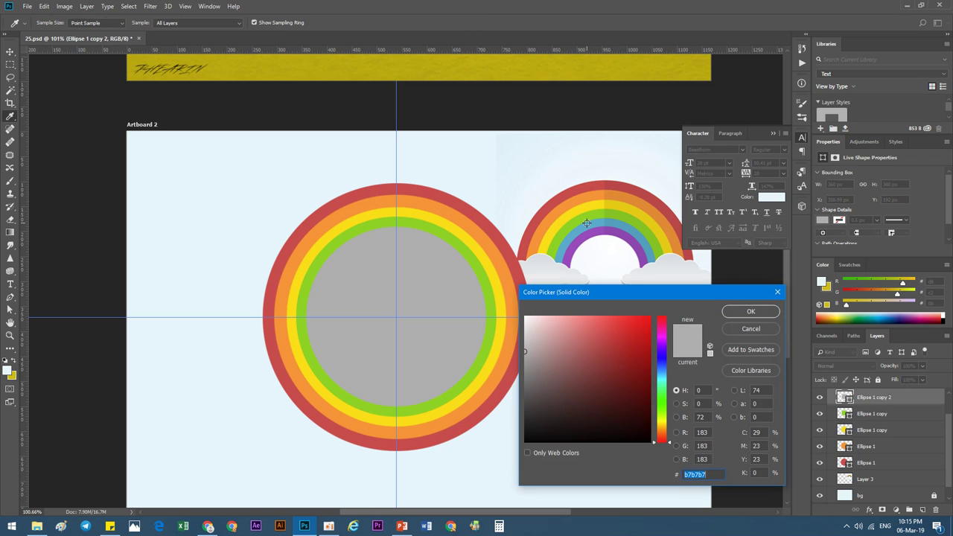
{"action": "left_click", "coordinate": [588, 227]}
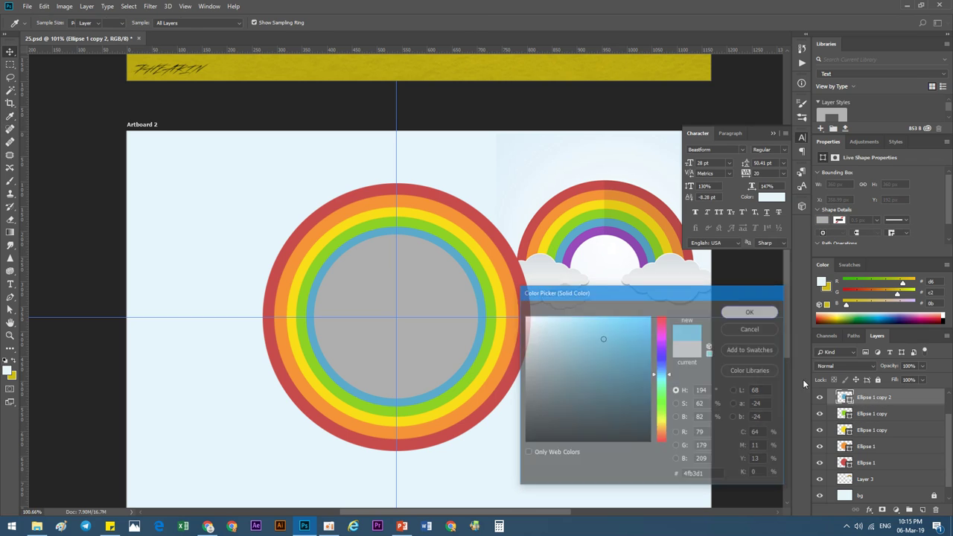
{"action": "left_click", "coordinate": [750, 311]}
{"action": "left_click_drag", "start_coordinate": [864, 426], "coordinate": [856, 409]}
{"action": "double_click", "coordinate": [845, 409]}
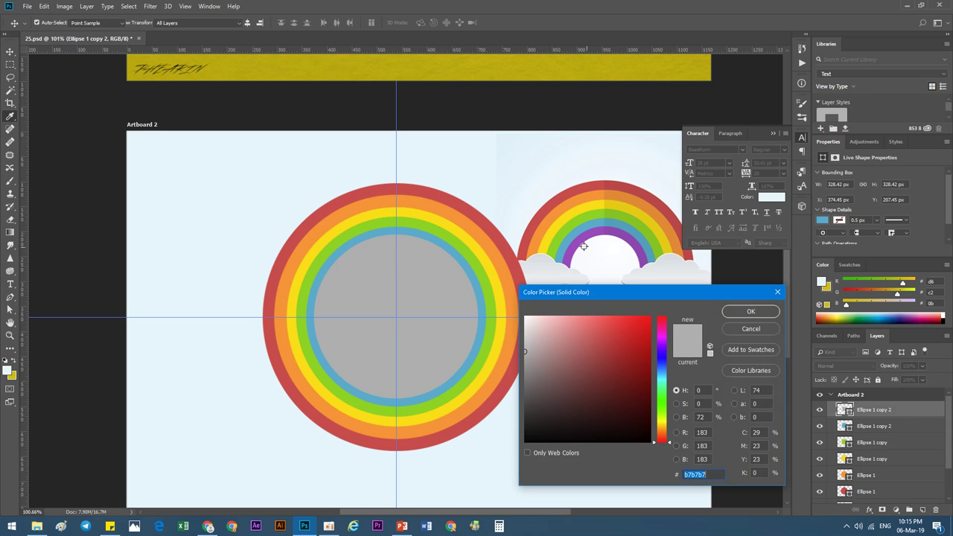
{"action": "left_click", "coordinate": [583, 250]}
{"action": "left_click", "coordinate": [743, 313]}
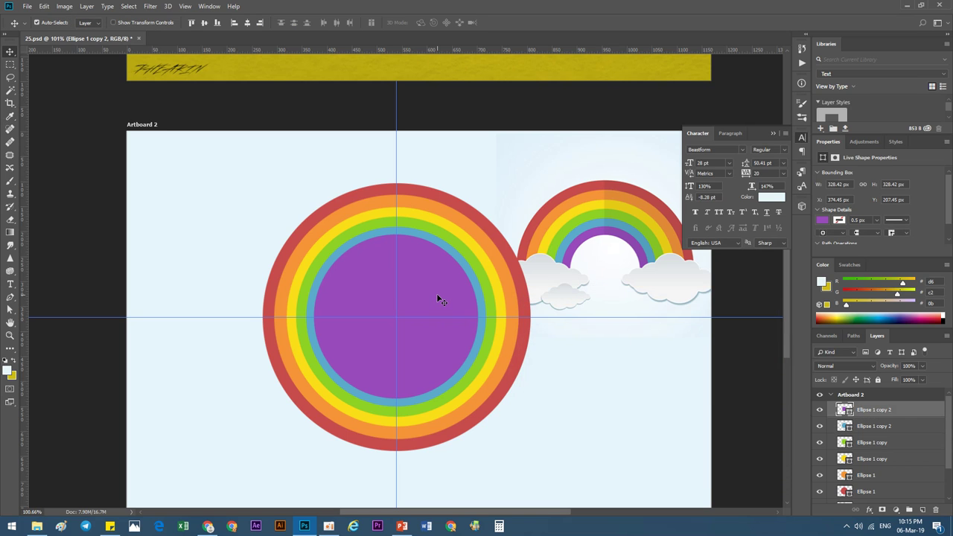
Duplicate the purple inner circle and shrink the copy toward its centre
{"action": "key", "text": "ctrl+j"}
{"action": "key", "text": "ctrl+t"}
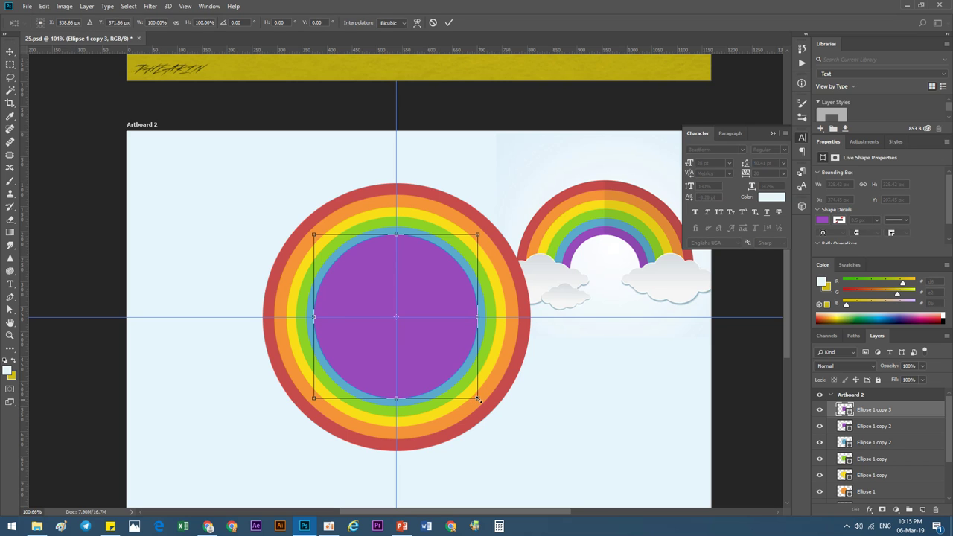
{"action": "left_click_drag", "start_coordinate": [478, 399], "coordinate": [462, 393]}
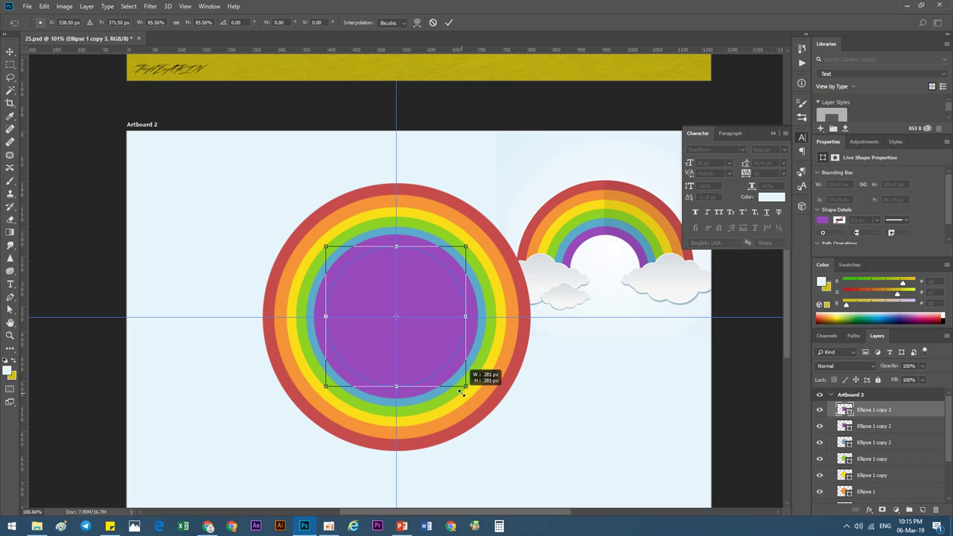
{"action": "key", "text": "Return"}
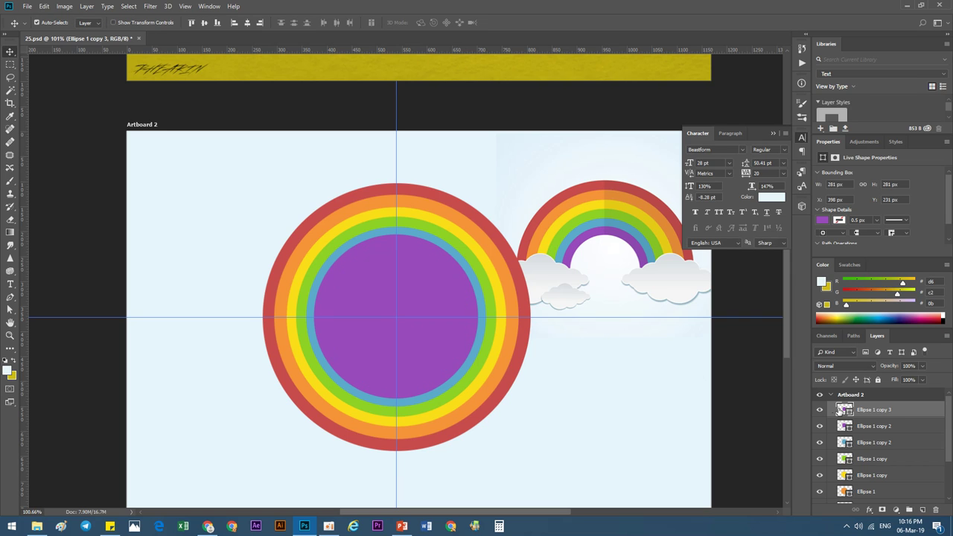
Recolour the shrunken circle copy white, sampled from the canvas, leaving a thin purple ring
{"action": "double_click", "coordinate": [843, 410]}
{"action": "left_click", "coordinate": [583, 248]}
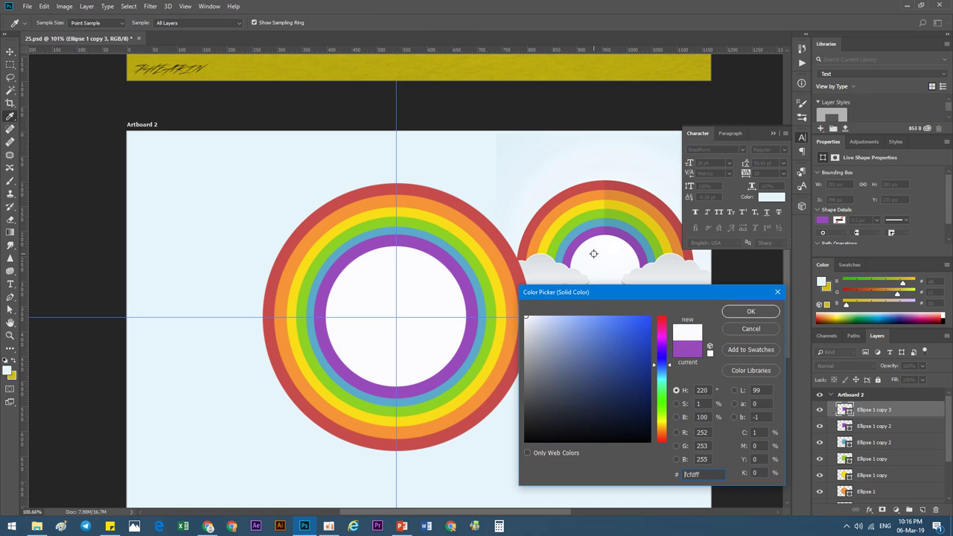
{"action": "left_click", "coordinate": [743, 313]}
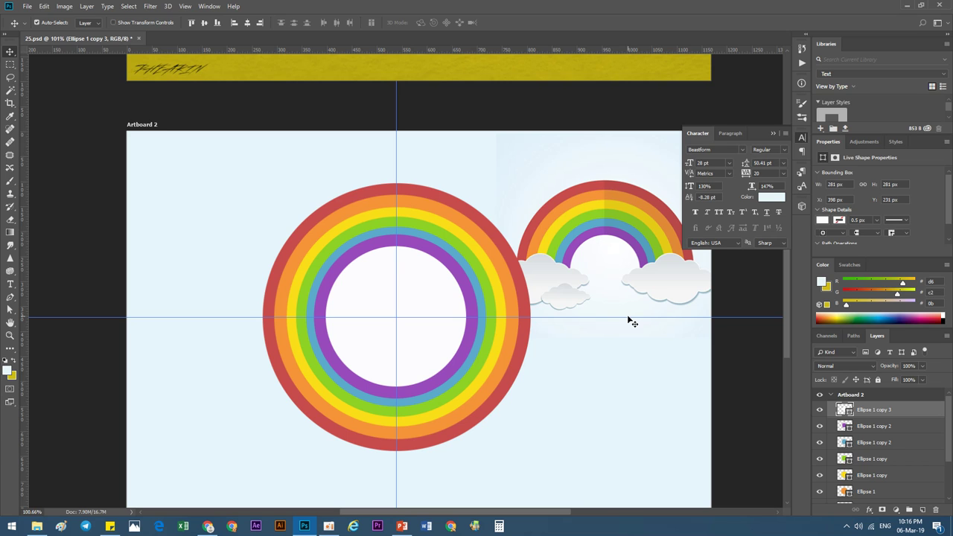
{"action": "scroll", "coordinate": [607, 298], "scroll_direction": "down", "scroll_amount": 1}
{"action": "scroll", "coordinate": [541, 319], "scroll_direction": "up", "scroll_amount": 1}
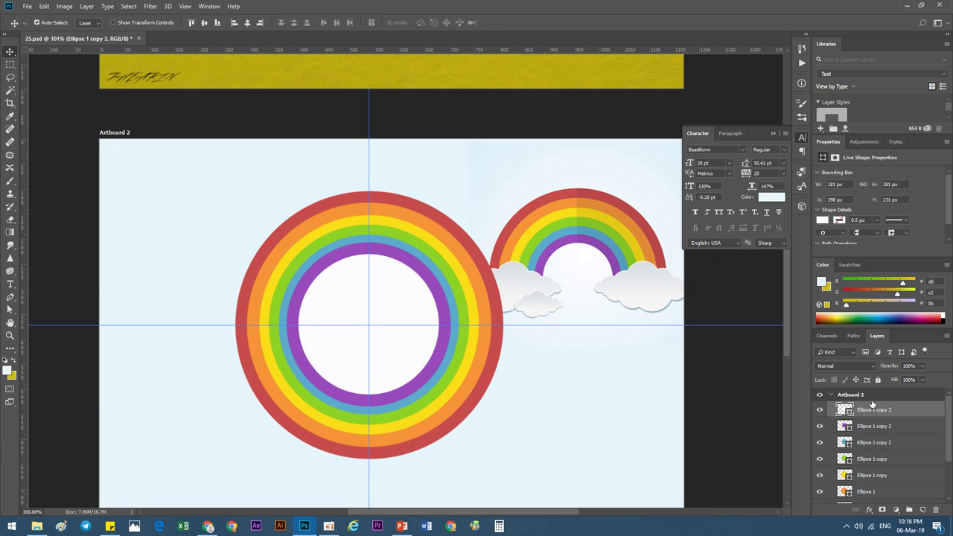
Select every rainbow ring layer and convert them into one smart object, Ellipse 1 copy 3
{"action": "left_click", "coordinate": [885, 425]}
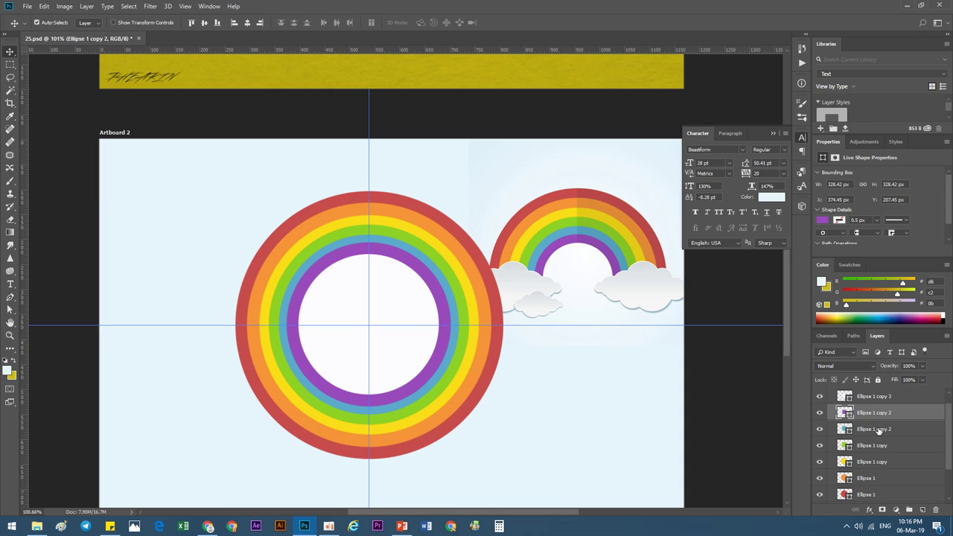
{"action": "left_click", "coordinate": [866, 411]}
{"action": "scroll", "coordinate": [871, 446], "scroll_direction": "down", "scroll_amount": 1}
{"action": "scroll", "coordinate": [877, 458], "scroll_direction": "down", "scroll_amount": 1}
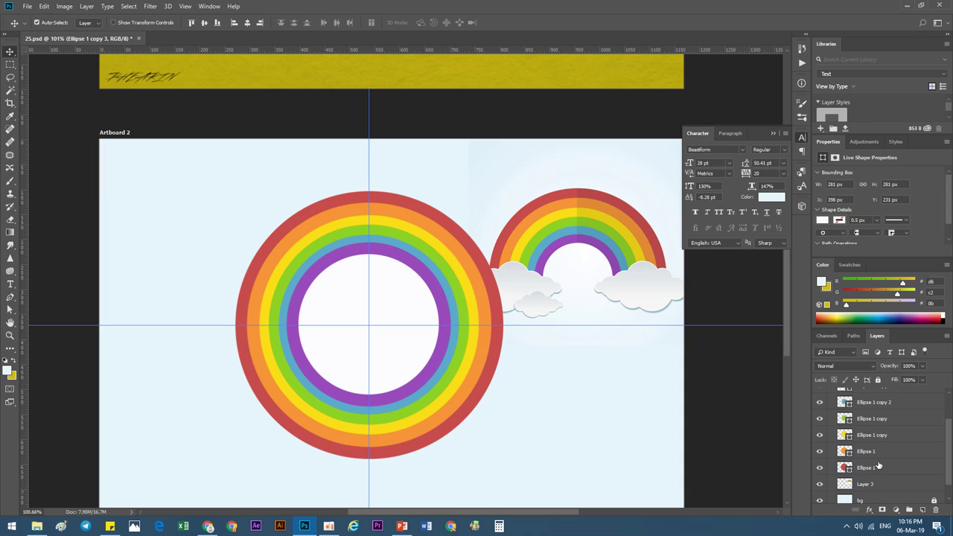
{"action": "left_click", "coordinate": [873, 468], "text": "shift"}
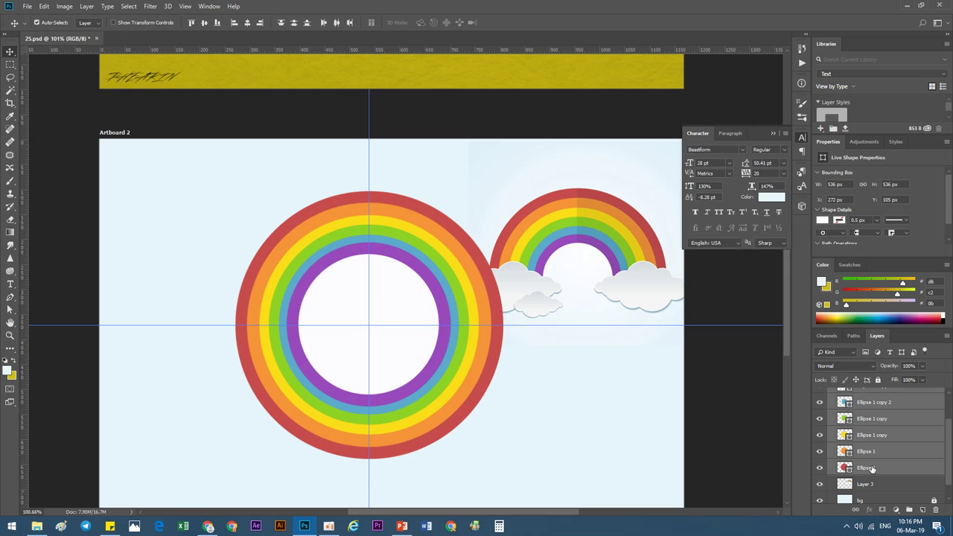
{"action": "scroll", "coordinate": [872, 469], "scroll_direction": "down", "scroll_amount": 1}
{"action": "right_click", "coordinate": [872, 450]}
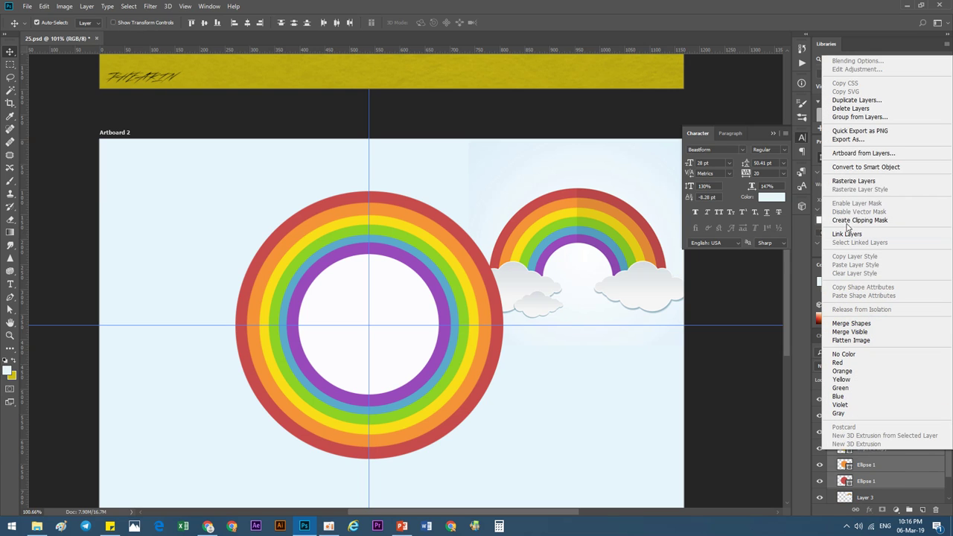
{"action": "left_click", "coordinate": [866, 167]}
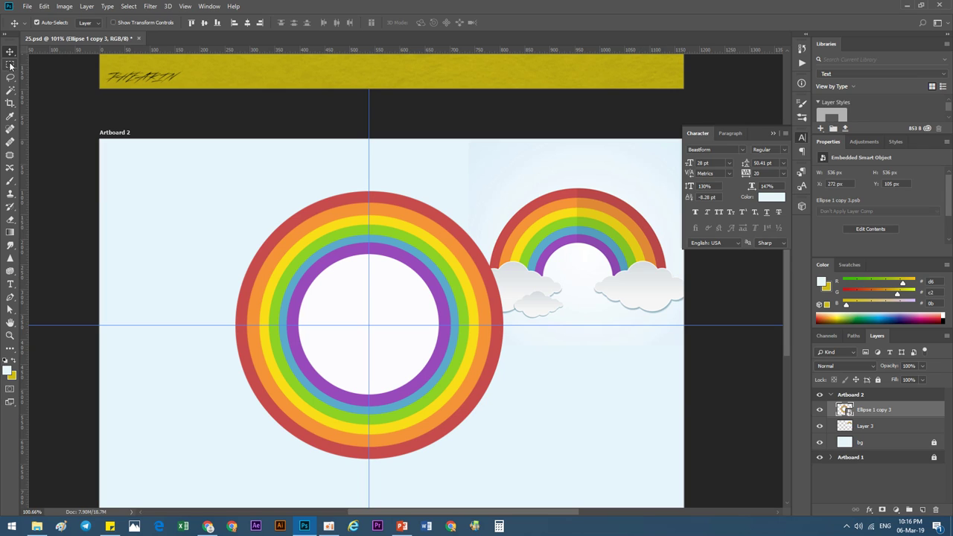
Marquee the area above the horizontal guide and add a layer mask keeping only that upper half
{"action": "key", "text": "m"}
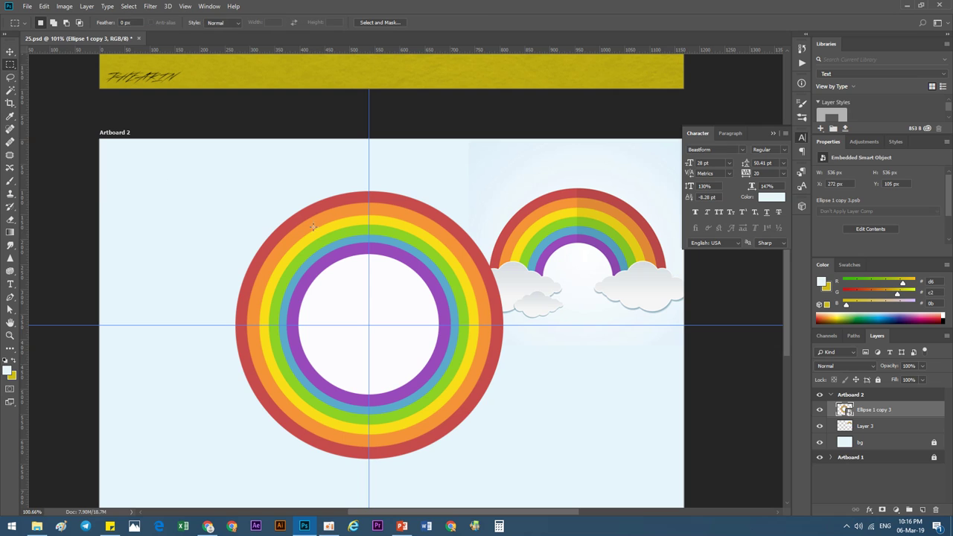
{"action": "left_click_drag", "start_coordinate": [126, 151], "coordinate": [565, 326]}
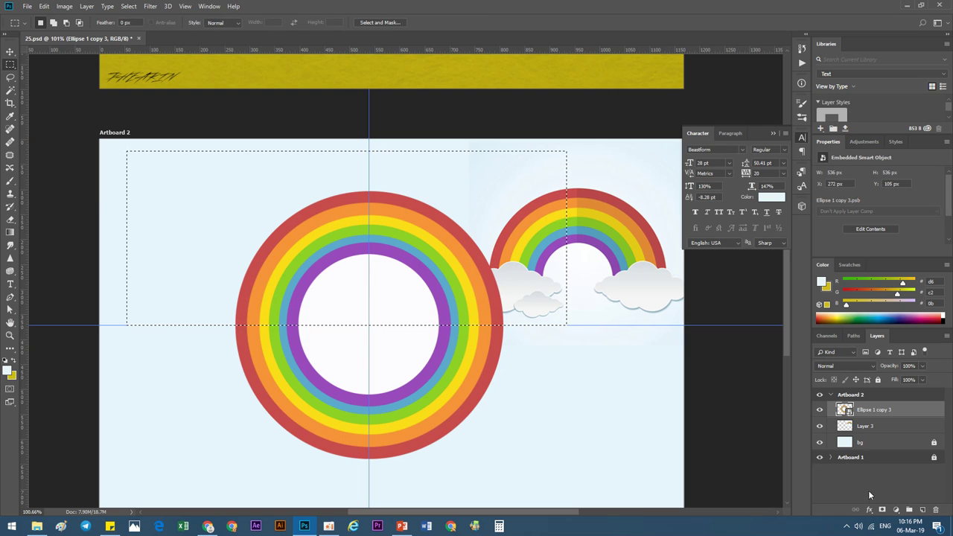
{"action": "left_click", "coordinate": [881, 510]}
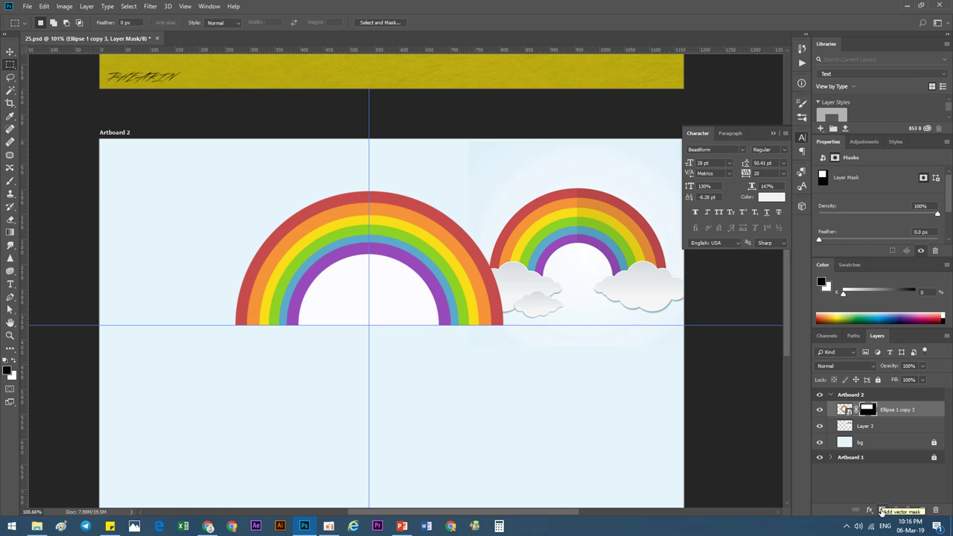
{"action": "left_click", "coordinate": [10, 50]}
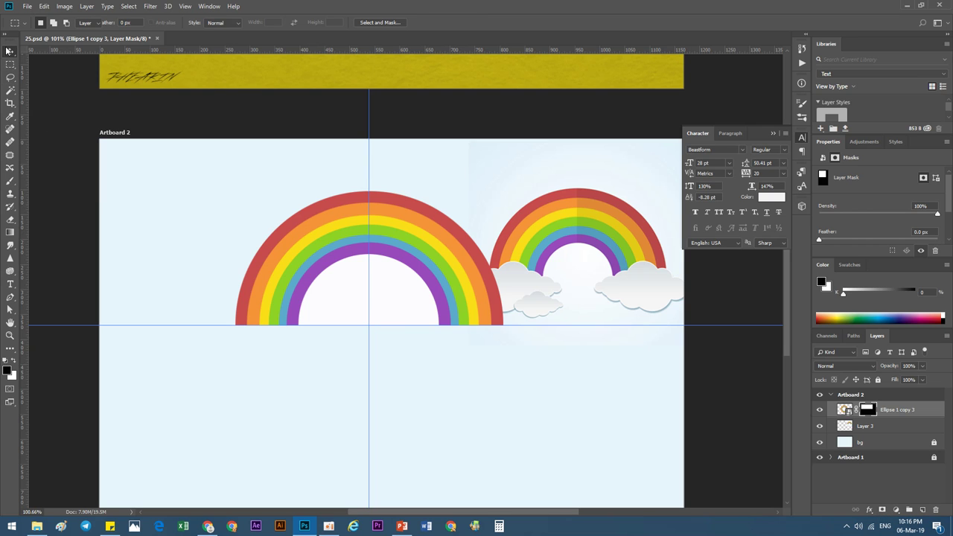
{"action": "scroll", "coordinate": [387, 311], "scroll_direction": "up", "scroll_amount": 2}
{"action": "scroll", "coordinate": [387, 311], "scroll_direction": "down", "scroll_amount": 1}
{"action": "scroll", "coordinate": [394, 305], "scroll_direction": "down", "scroll_amount": 1}
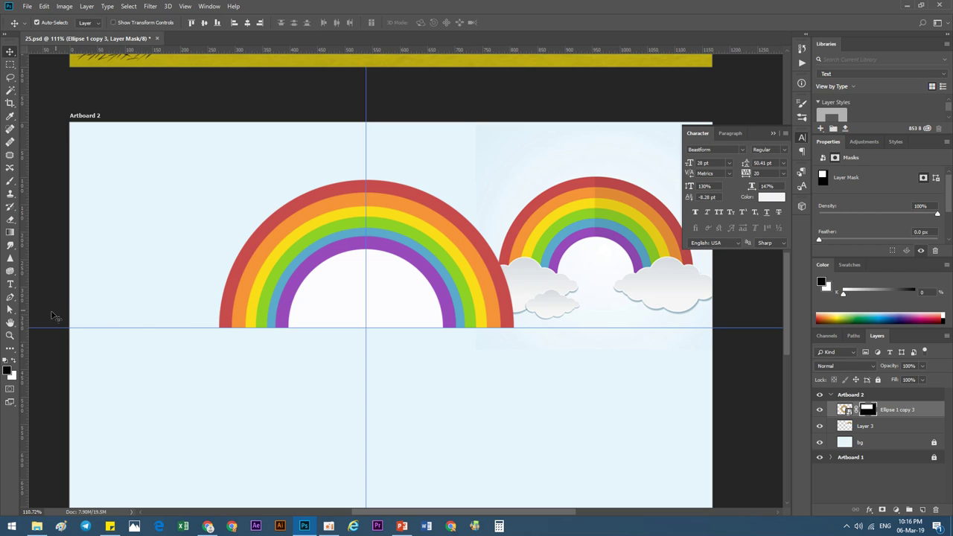
Draw a Cloud 1 custom shape beneath the big rainbow arch's left end
{"action": "key", "text": "u"}
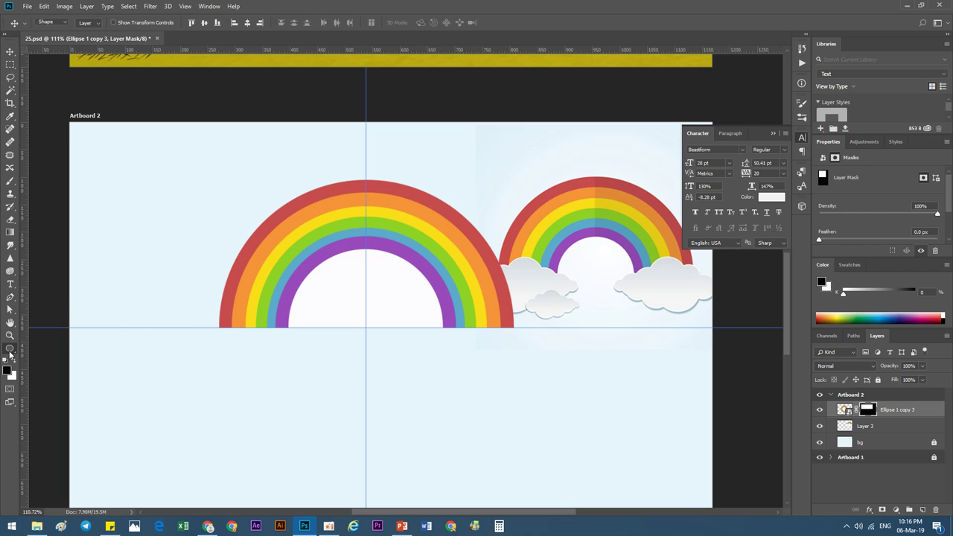
{"action": "right_click", "coordinate": [9, 355]}
{"action": "left_click", "coordinate": [67, 511]}
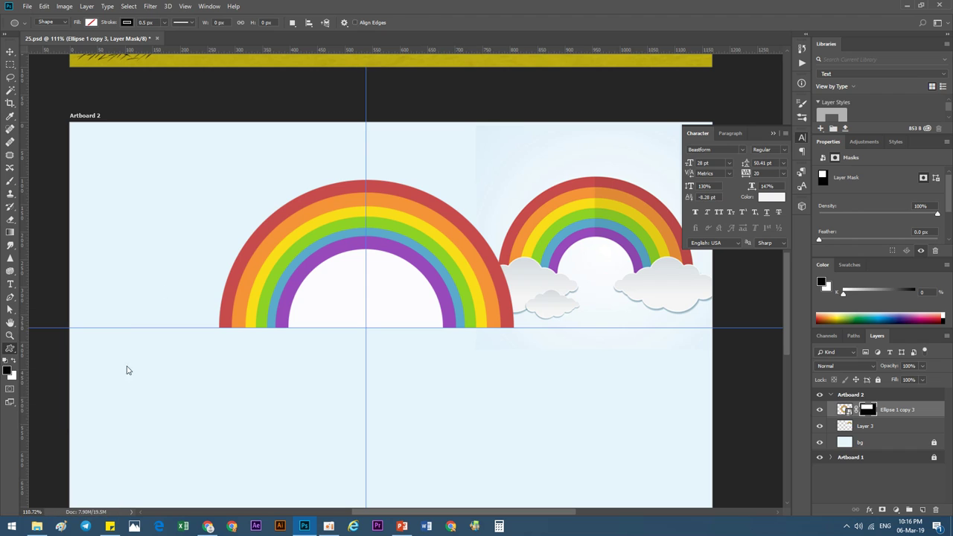
{"action": "left_click", "coordinate": [386, 23]}
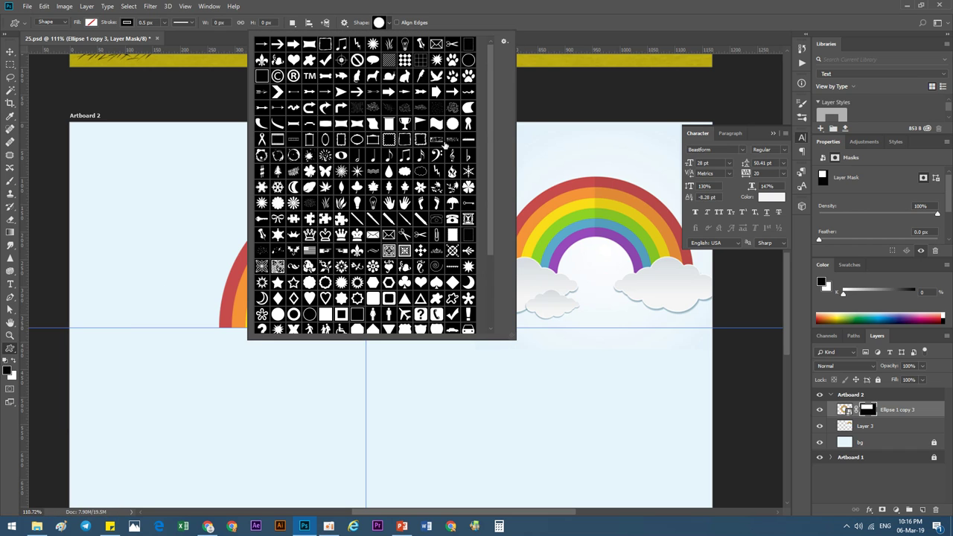
{"action": "scroll", "coordinate": [395, 141], "scroll_direction": "down", "scroll_amount": 1}
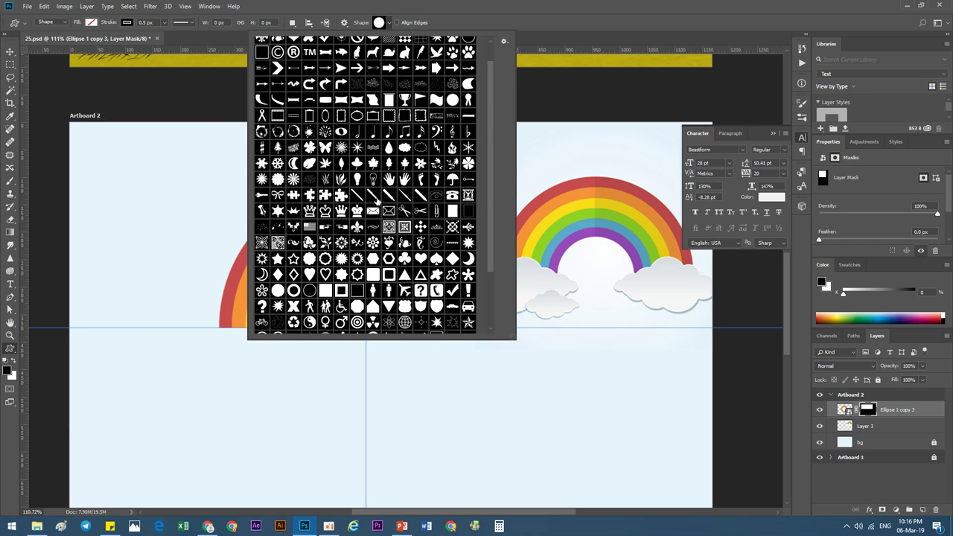
{"action": "scroll", "coordinate": [389, 245], "scroll_direction": "down", "scroll_amount": 2}
{"action": "scroll", "coordinate": [389, 246], "scroll_direction": "down", "scroll_amount": 1}
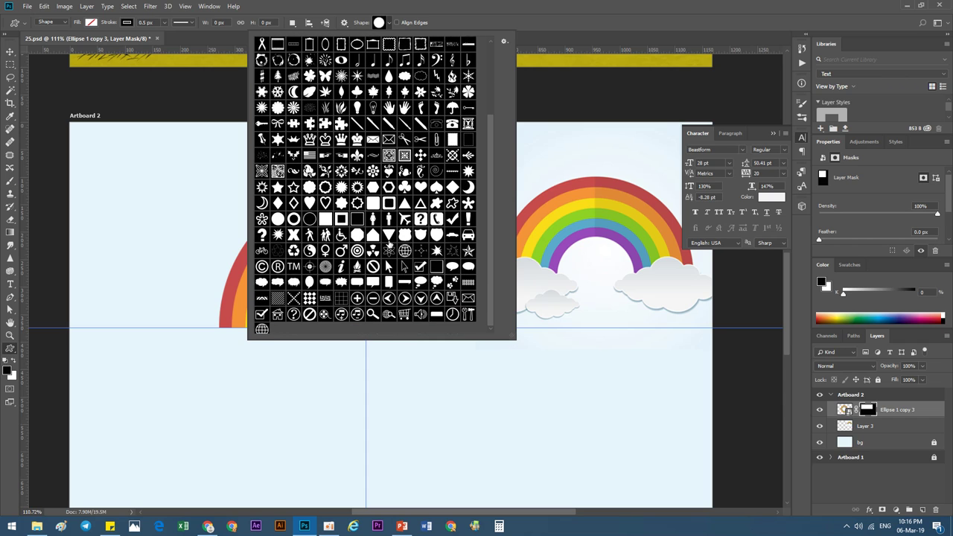
{"action": "scroll", "coordinate": [388, 246], "scroll_direction": "down", "scroll_amount": 1}
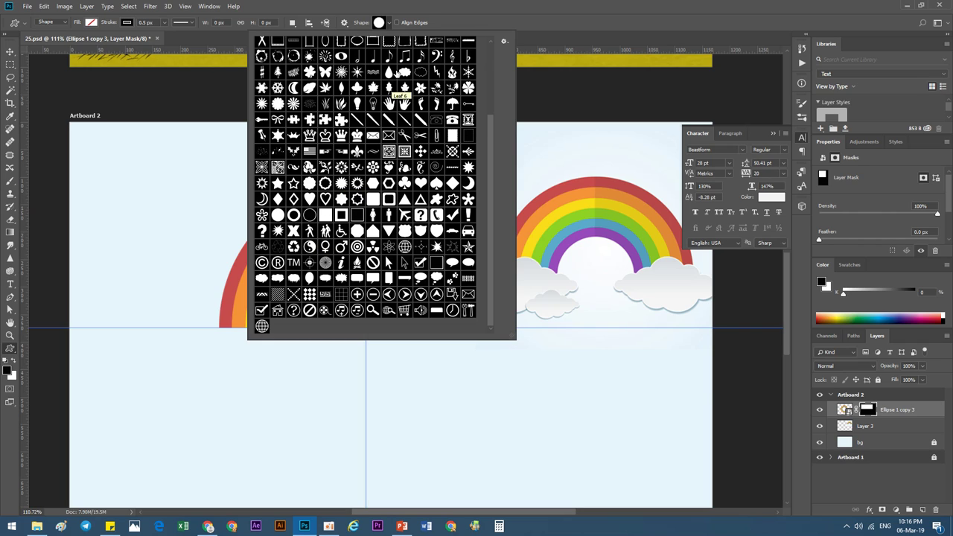
{"action": "left_click", "coordinate": [405, 72]}
{"action": "left_click", "coordinate": [463, 5]}
{"action": "left_click_drag", "start_coordinate": [196, 337], "coordinate": [347, 402]}
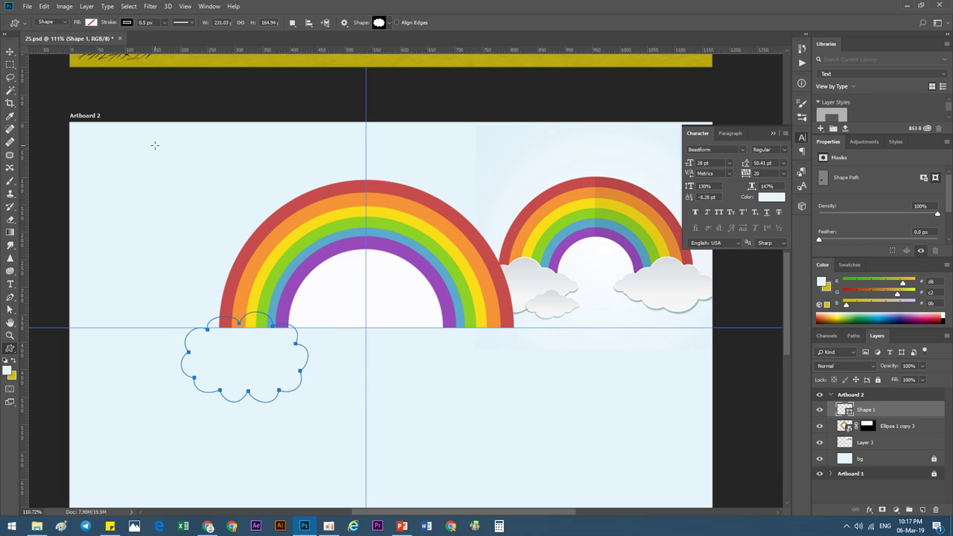
Fill the cloud with the pale background blue and raise it to overlap the rainbow's end
{"action": "left_click", "coordinate": [92, 22]}
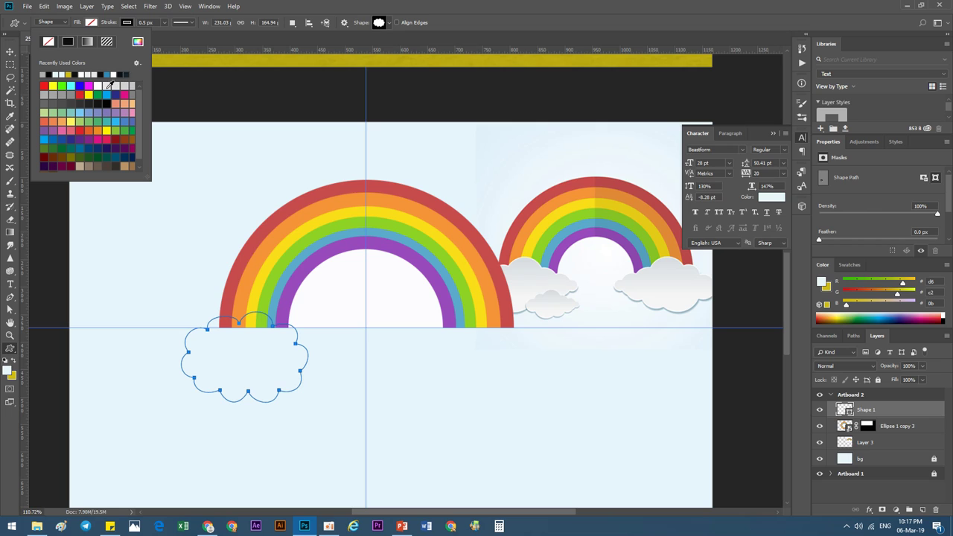
{"action": "left_click", "coordinate": [98, 86]}
{"action": "left_click", "coordinate": [119, 86]}
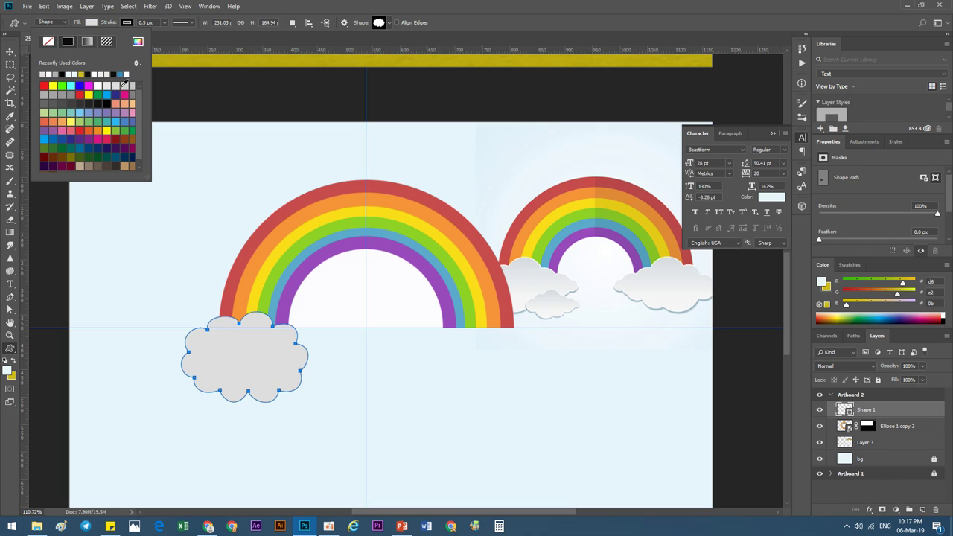
{"action": "left_click", "coordinate": [125, 86]}
{"action": "left_click", "coordinate": [75, 74]}
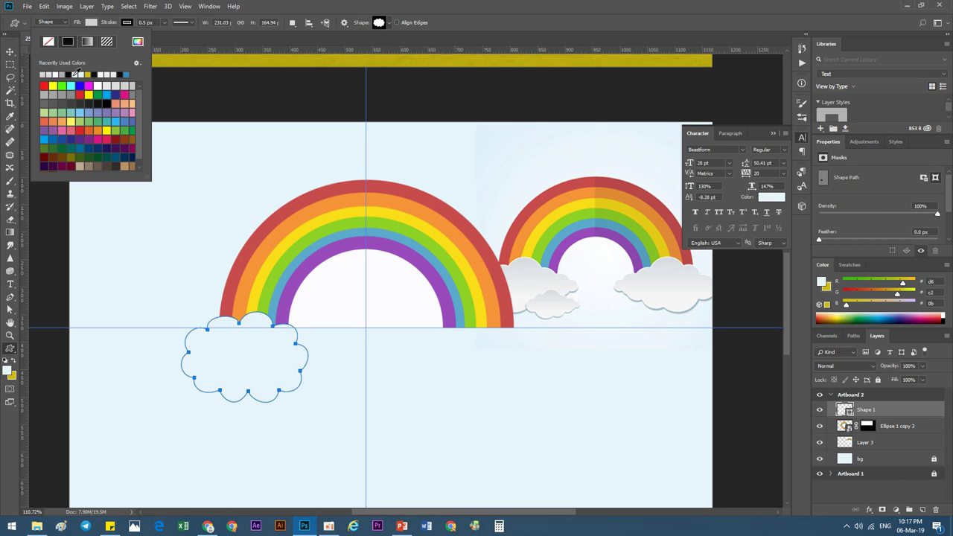
{"action": "left_click", "coordinate": [11, 51]}
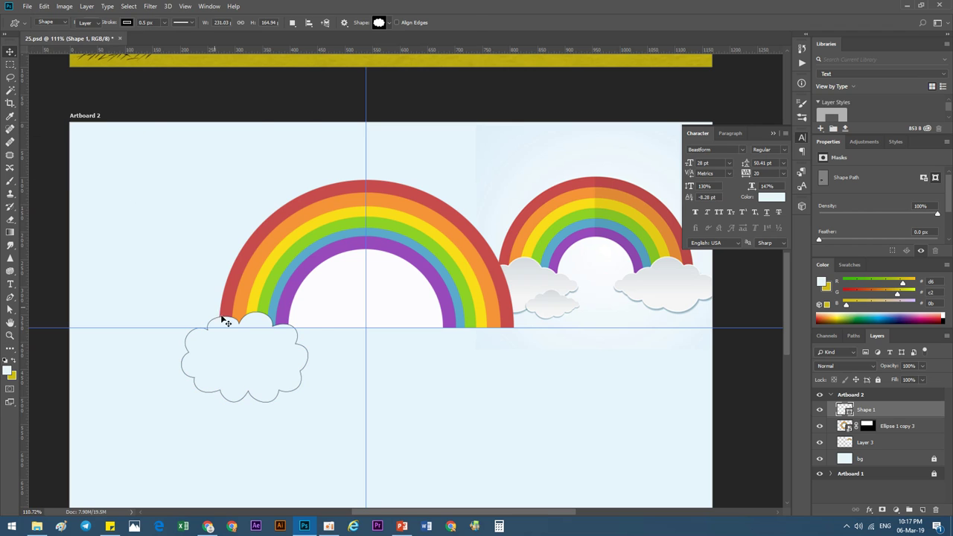
{"action": "mouse_move", "coordinate": [223, 319]}
{"action": "left_mouse_down"}
{"action": "mouse_move", "coordinate": [262, 327]}
{"action": "mouse_move", "coordinate": [195, 327]}
{"action": "left_mouse_up"}
{"action": "scroll", "coordinate": [249, 341], "scroll_direction": "up", "scroll_amount": 4}
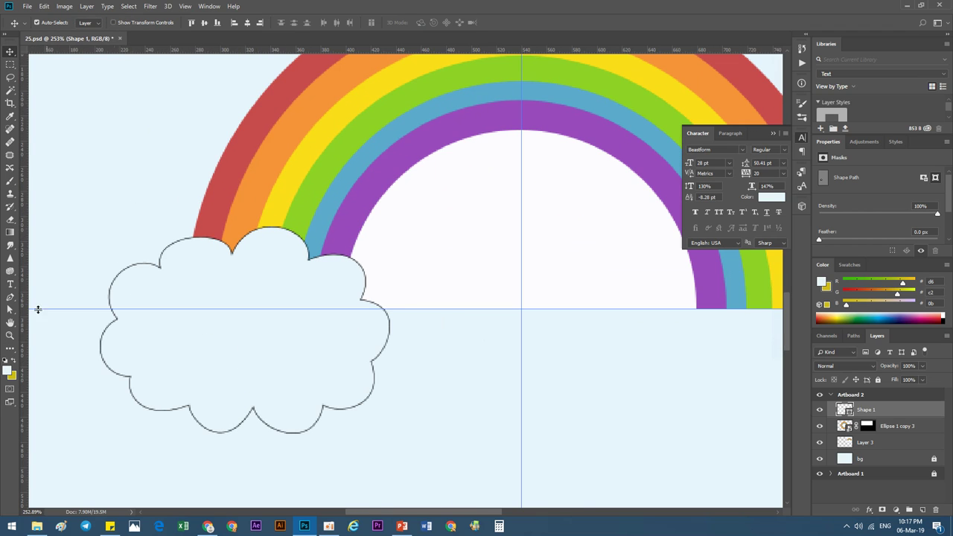
Change the cloud outline's stroke to a pale swatch colour
{"action": "left_click", "coordinate": [10, 296]}
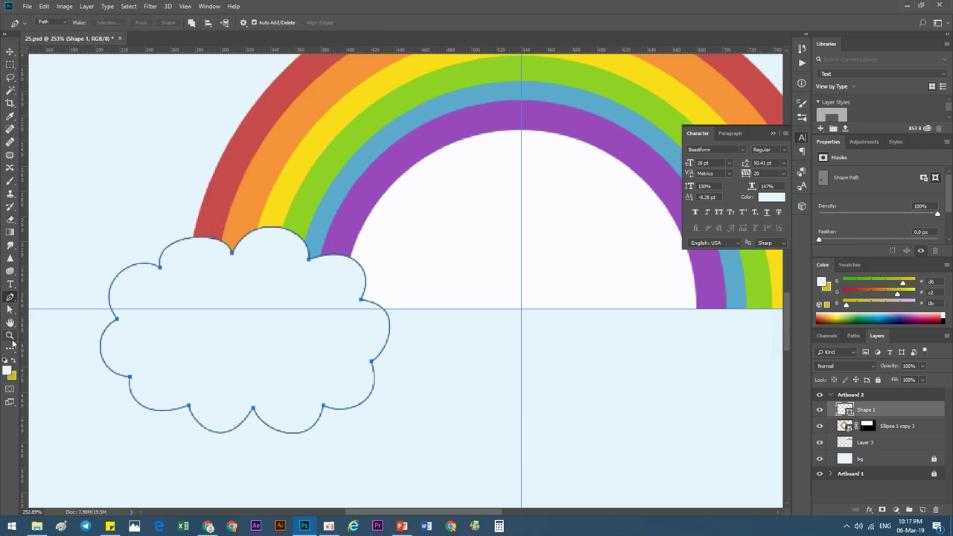
{"action": "key", "text": "u"}
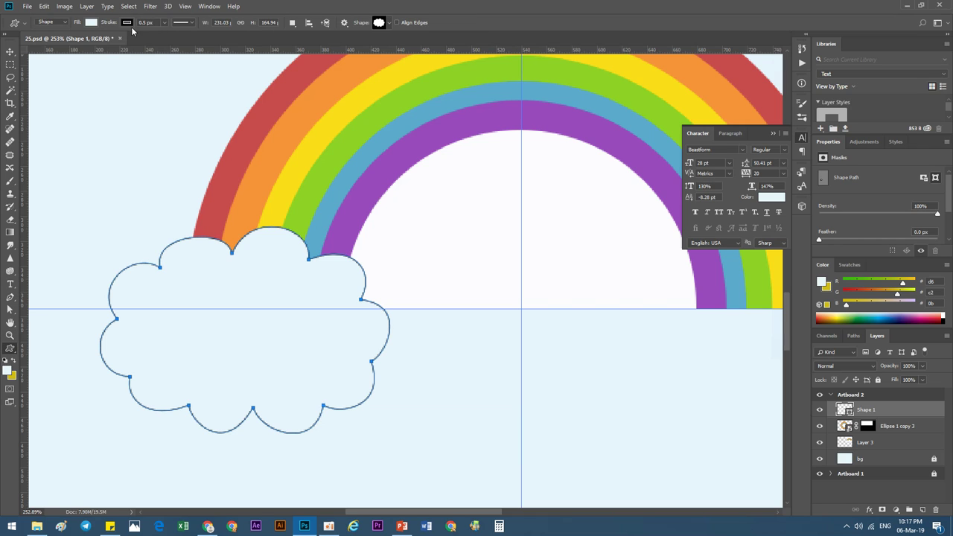
{"action": "left_click", "coordinate": [127, 23]}
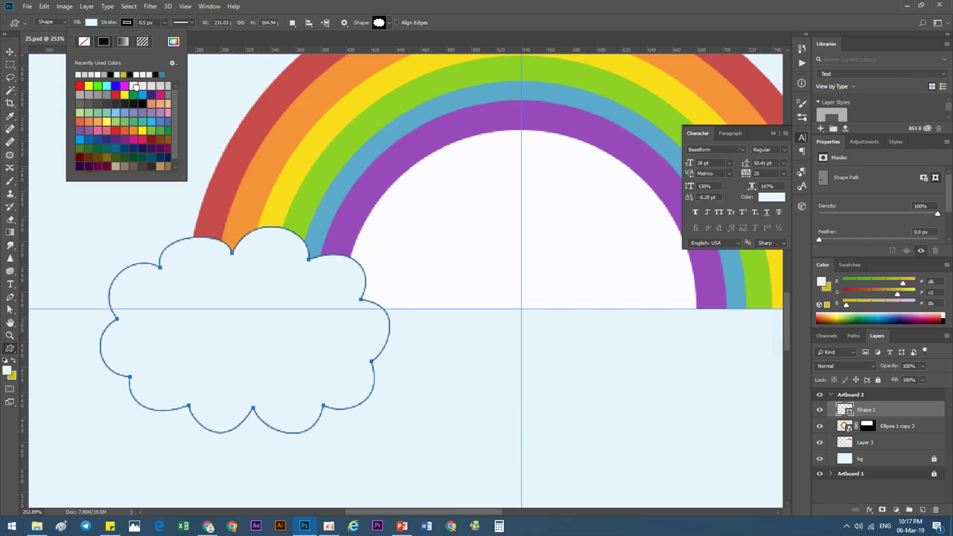
{"action": "left_click", "coordinate": [135, 87]}
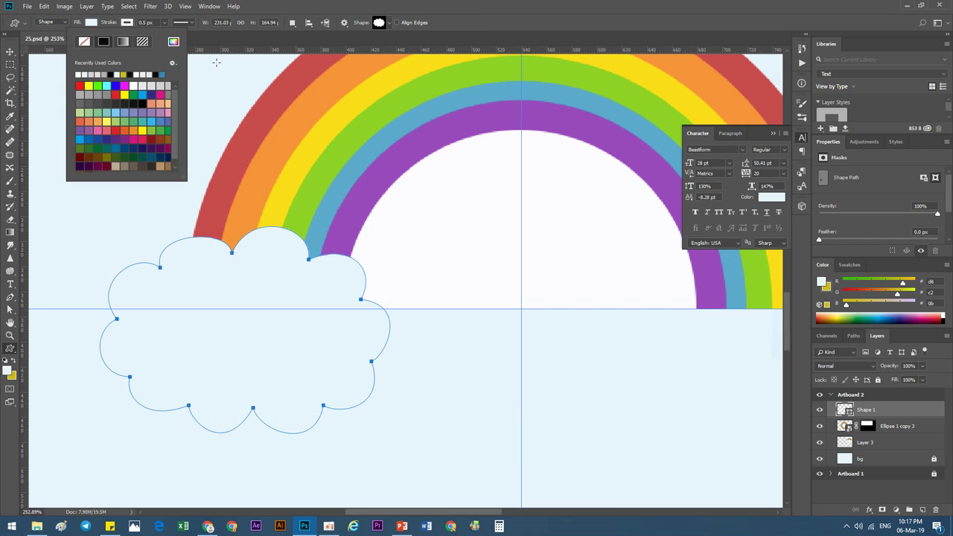
{"action": "left_click", "coordinate": [97, 74]}
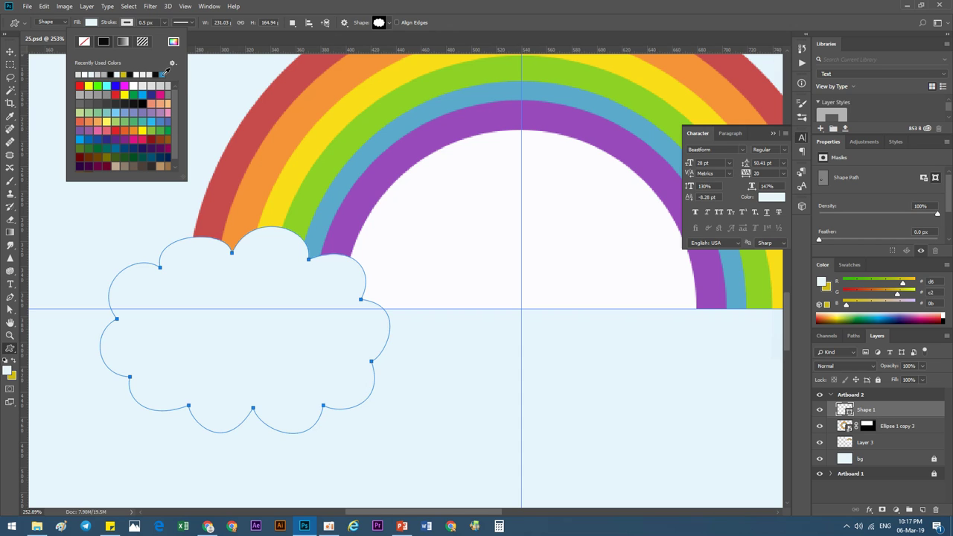
{"action": "left_click", "coordinate": [10, 51]}
{"action": "scroll", "coordinate": [272, 324], "scroll_direction": "down", "scroll_amount": 3}
{"action": "scroll", "coordinate": [283, 292], "scroll_direction": "down", "scroll_amount": 2}
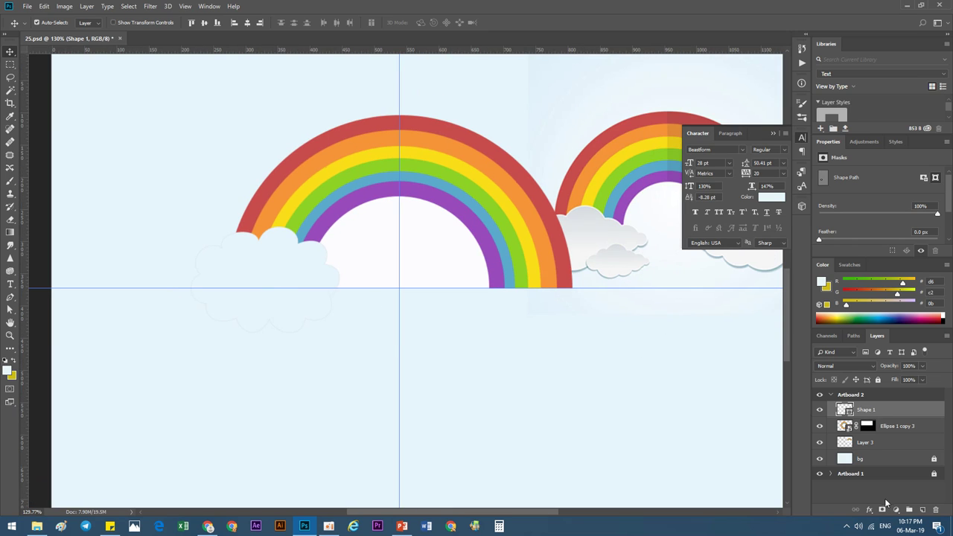
Give the cloud a drop shadow with size 0, spread 20% and 49% opacity
{"action": "left_click", "coordinate": [869, 510]}
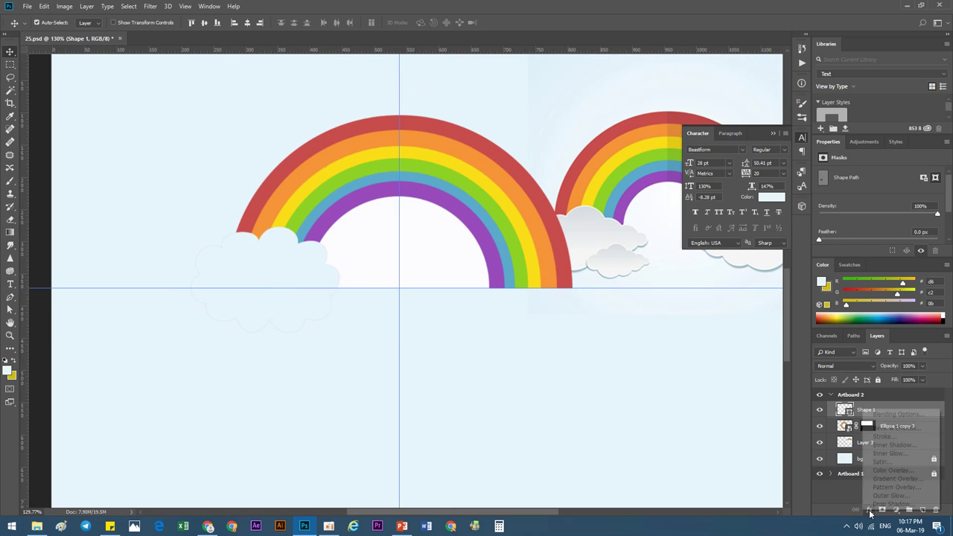
{"action": "key", "text": "Escape"}
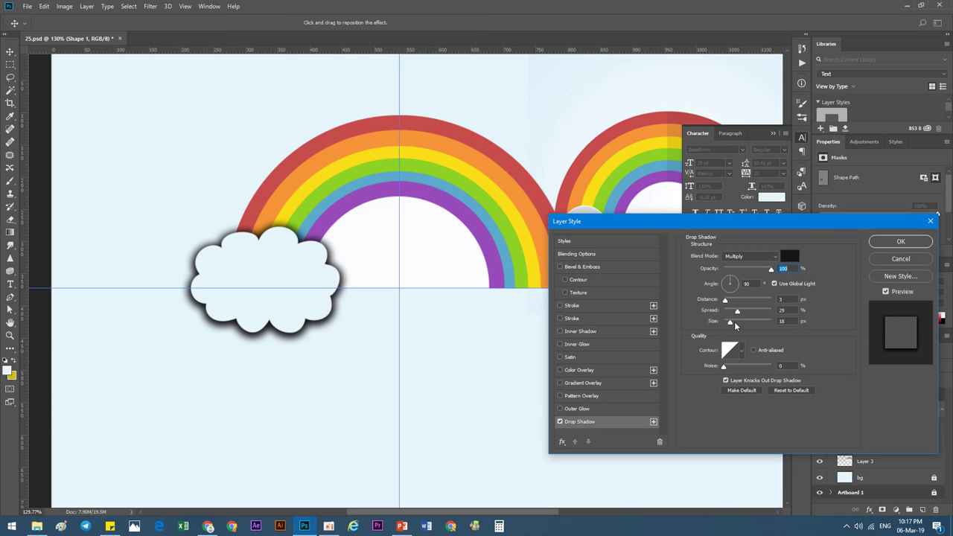
{"action": "left_click_drag", "start_coordinate": [731, 320], "coordinate": [722, 324]}
{"action": "left_click_drag", "start_coordinate": [702, 223], "coordinate": [641, 285]}
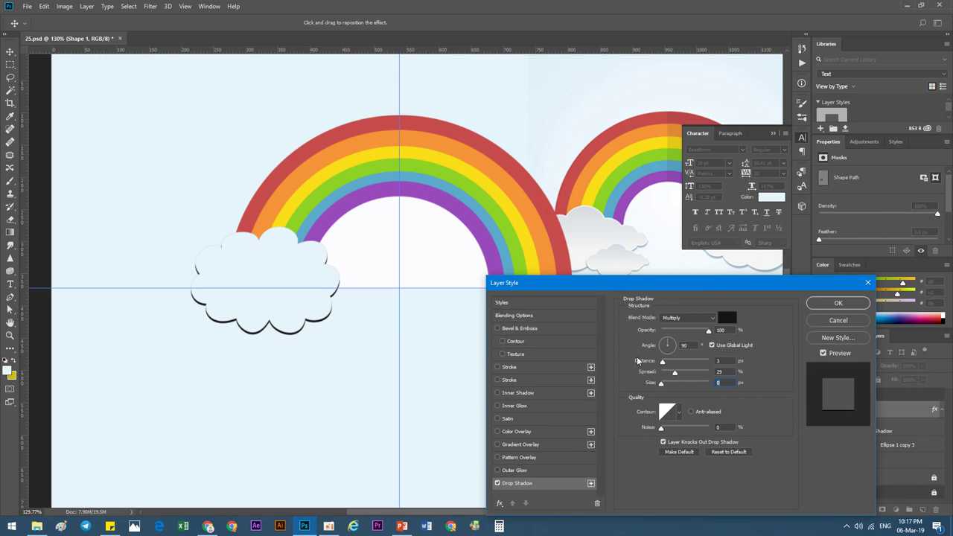
{"action": "left_click_drag", "start_coordinate": [675, 372], "coordinate": [670, 372]}
{"action": "left_click_drag", "start_coordinate": [708, 330], "coordinate": [683, 331]}
Add a 59% opacity gradient overlay to the cloud, lighter on top
{"action": "left_click", "coordinate": [533, 443]}
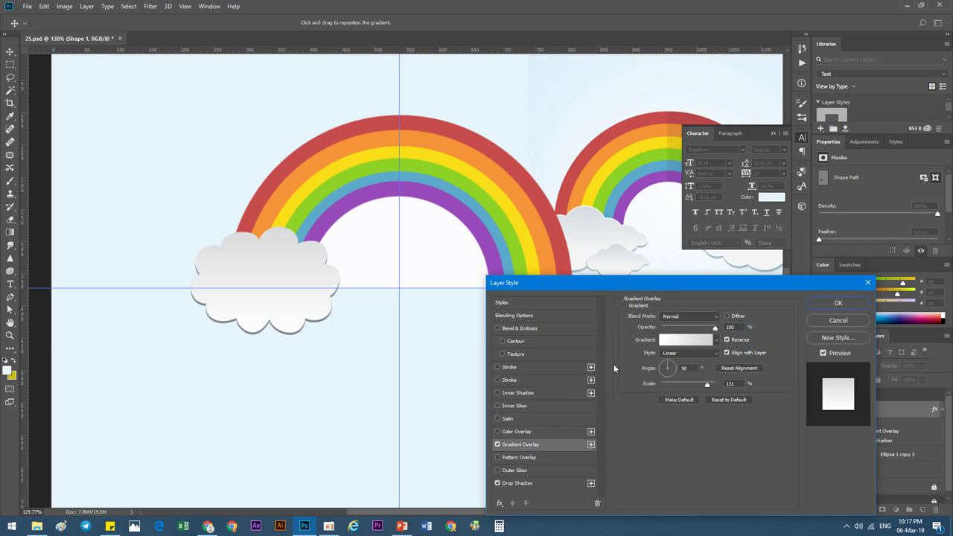
{"action": "left_click_drag", "start_coordinate": [713, 331], "coordinate": [693, 332]}
{"action": "left_click", "coordinate": [714, 341]}
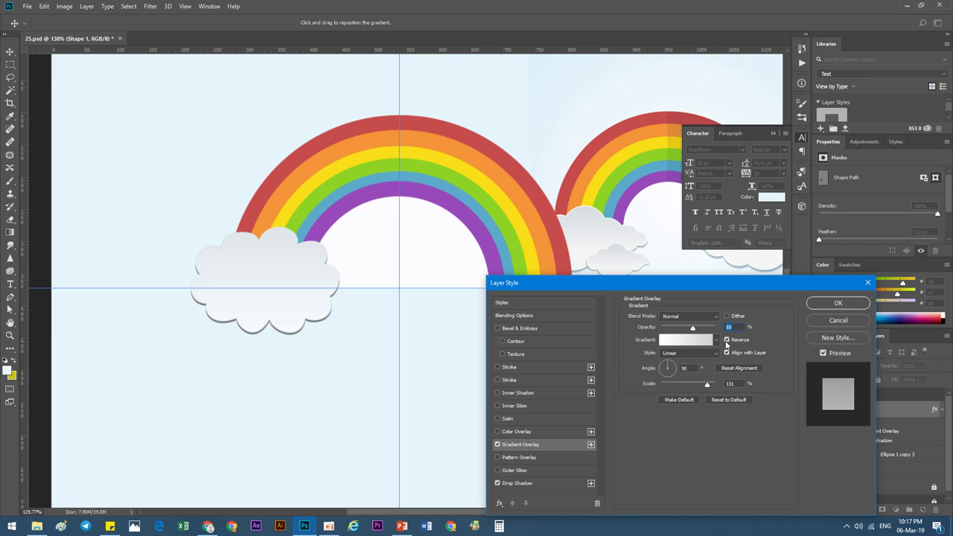
{"action": "left_click", "coordinate": [727, 340]}
Apply the cloud effects, then add a smaller, squashed cloud copy overlapping the first
{"action": "left_click", "coordinate": [838, 303]}
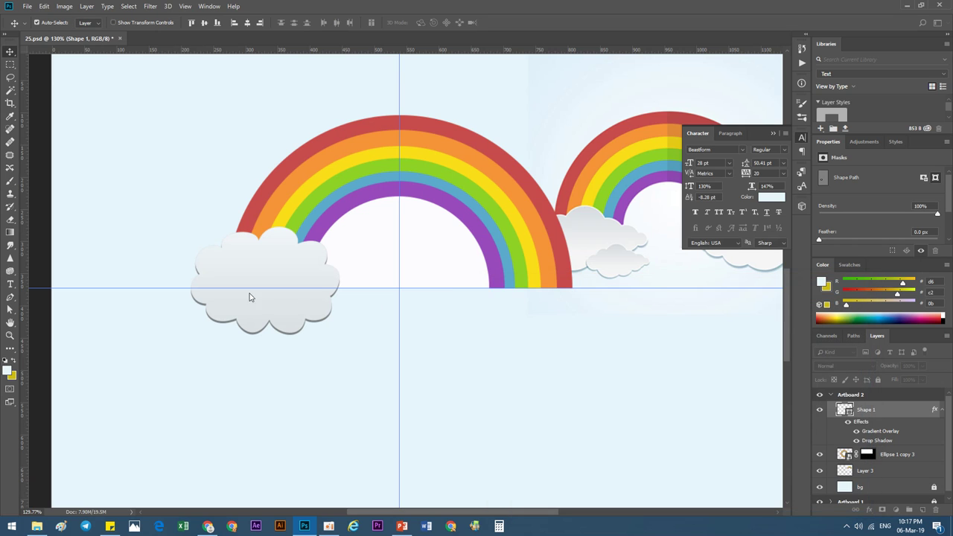
{"action": "scroll", "coordinate": [261, 290], "scroll_direction": "up", "scroll_amount": 2}
{"action": "left_click_drag", "start_coordinate": [266, 265], "coordinate": [336, 312]}
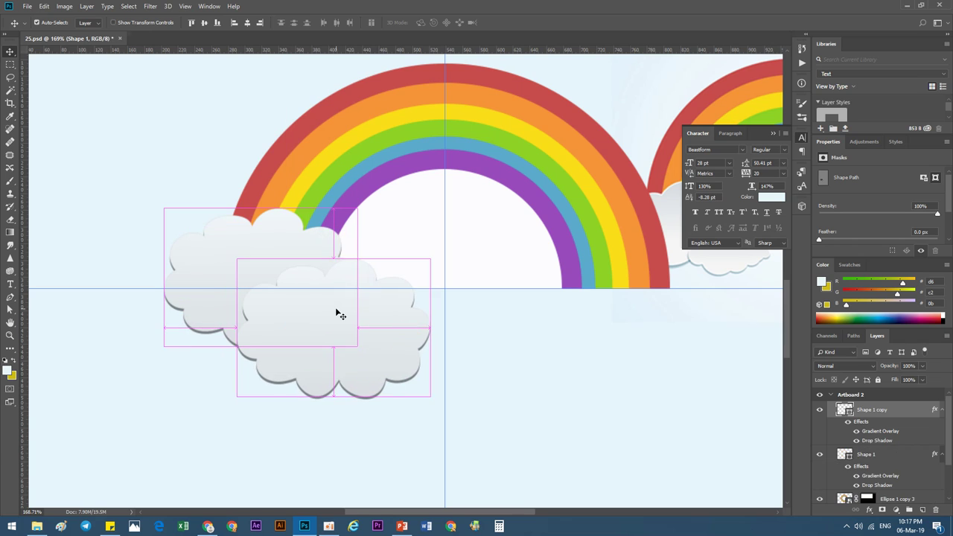
{"action": "key", "text": "ctrl+t"}
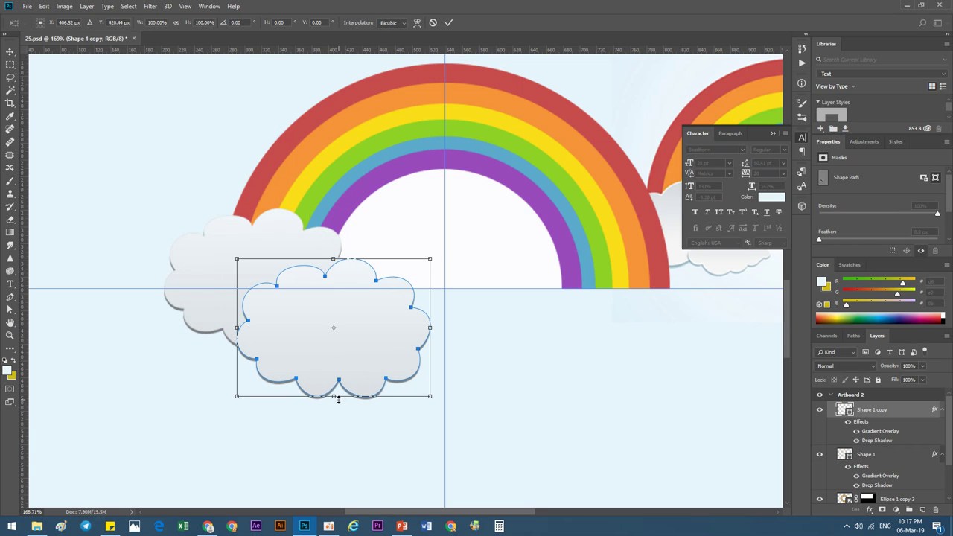
{"action": "left_click_drag", "start_coordinate": [338, 400], "coordinate": [338, 366]}
{"action": "mouse_move", "coordinate": [432, 369]}
{"action": "left_mouse_down"}
{"action": "mouse_move", "coordinate": [386, 340]}
{"action": "mouse_move", "coordinate": [395, 348]}
{"action": "left_mouse_up"}
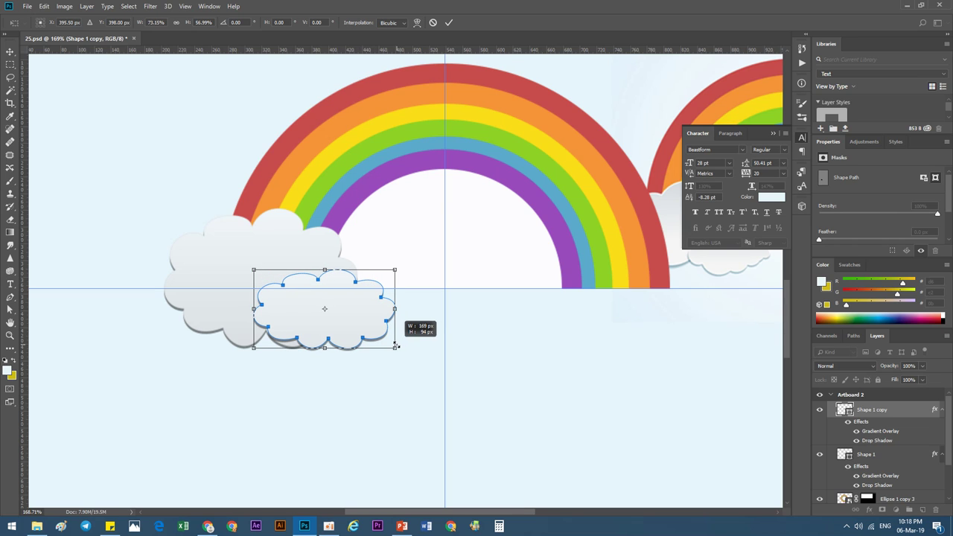
{"action": "left_click", "coordinate": [448, 23]}
{"action": "scroll", "coordinate": [336, 219], "scroll_direction": "down", "scroll_amount": 1}
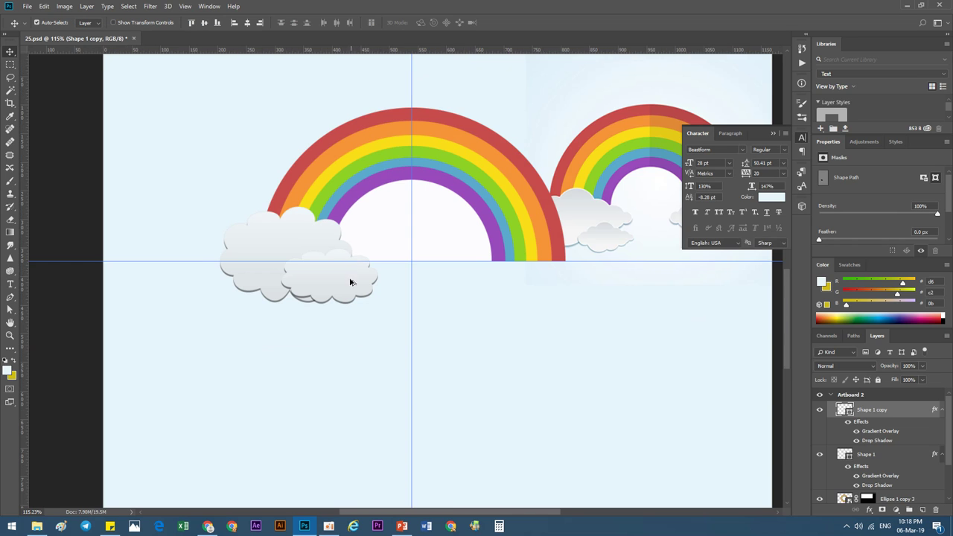
{"action": "scroll", "coordinate": [351, 280], "scroll_direction": "down", "scroll_amount": 1}
Place a widened cloud copy under the big rainbow's right end and move the second rainbow lower
{"action": "left_click", "coordinate": [801, 139]}
{"action": "left_click_drag", "start_coordinate": [302, 266], "coordinate": [501, 266]}
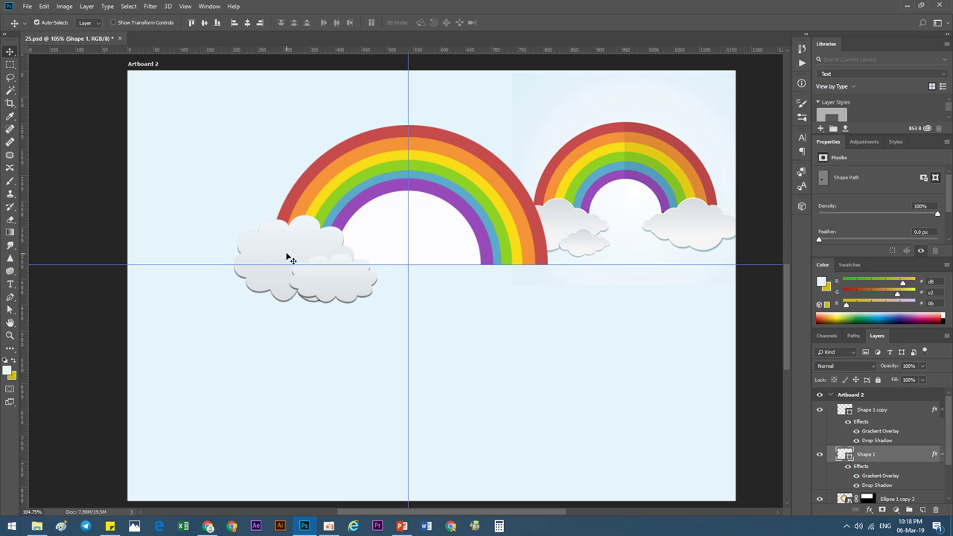
{"action": "key", "text": "ctrl+t"}
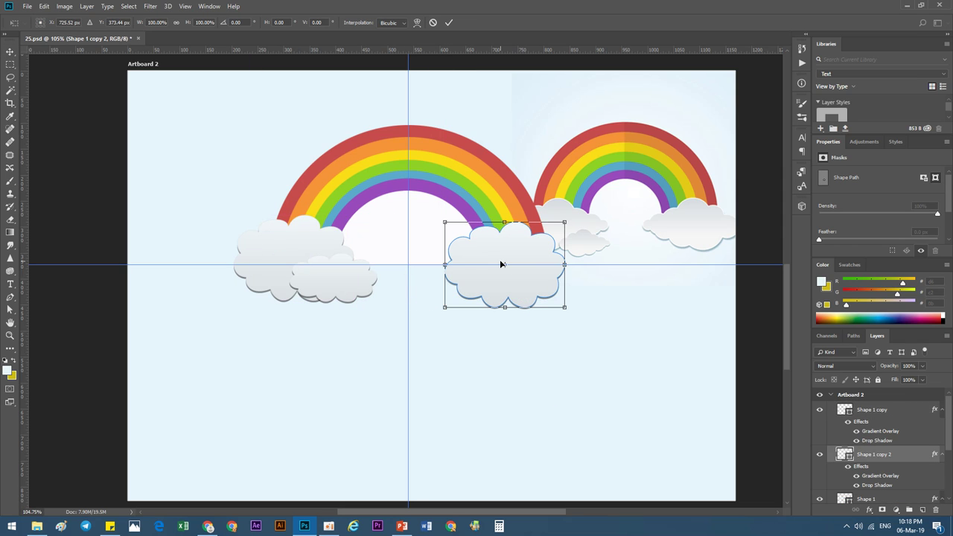
{"action": "left_click_drag", "start_coordinate": [564, 264], "coordinate": [581, 264]}
{"action": "left_click_drag", "start_coordinate": [472, 277], "coordinate": [459, 276]}
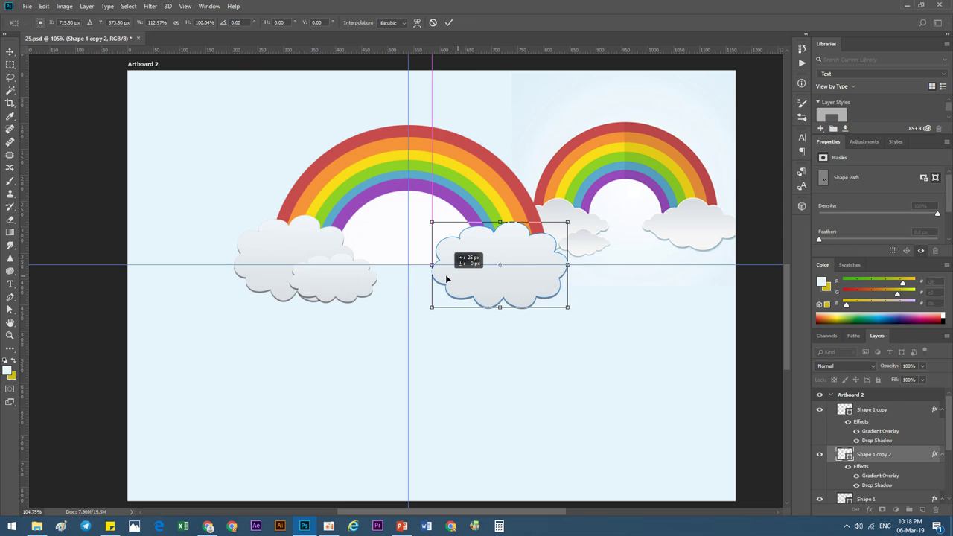
{"action": "left_click", "coordinate": [450, 23]}
{"action": "left_click", "coordinate": [630, 202]}
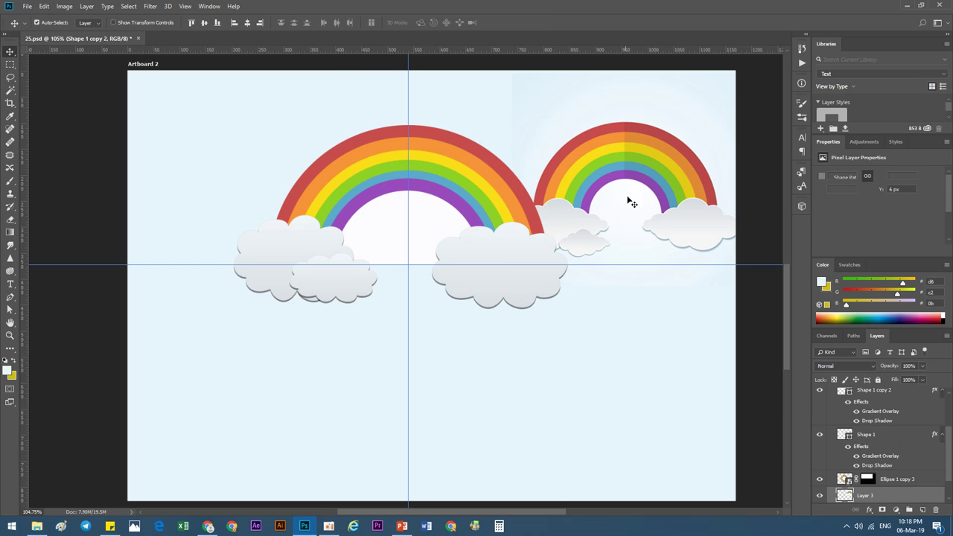
{"action": "left_click_drag", "start_coordinate": [594, 208], "coordinate": [504, 360]}
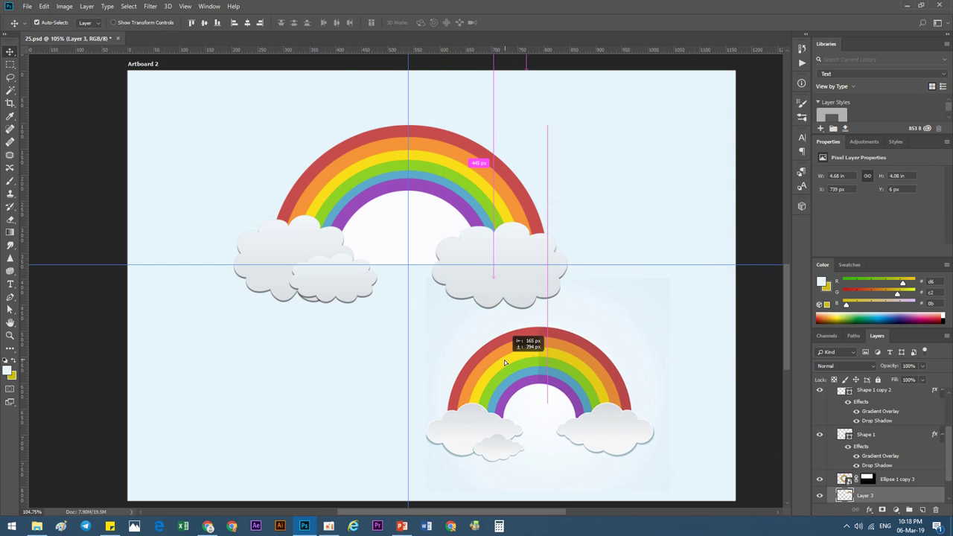
Move the big rainbow and its clouds 20 px lower to Y 125 px, nudged slightly left
{"action": "scroll", "coordinate": [504, 359], "scroll_direction": "down", "scroll_amount": 1, "text": "alt"}
{"action": "scroll", "coordinate": [446, 298], "scroll_direction": "up", "scroll_amount": 1, "text": "alt"}
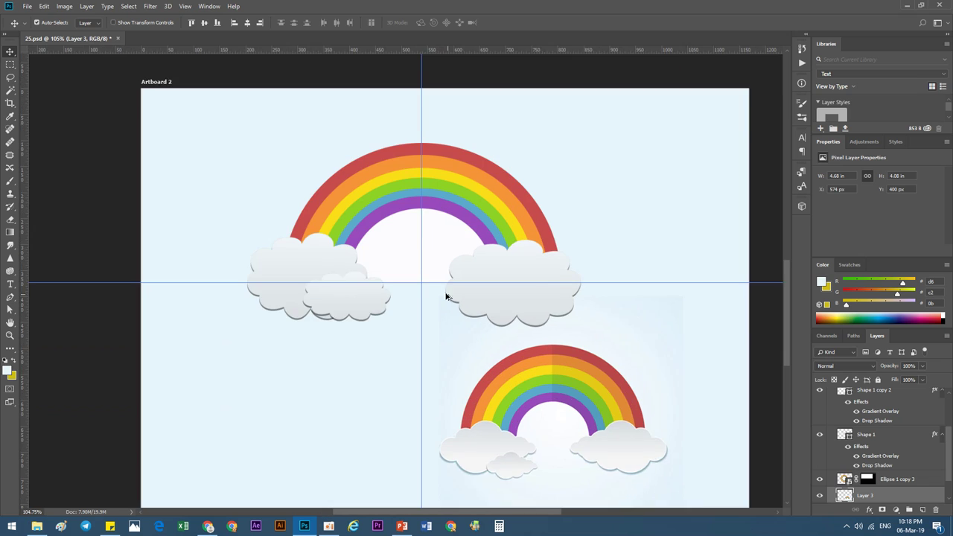
{"action": "scroll", "coordinate": [423, 276], "scroll_direction": "up", "scroll_amount": 1, "text": "alt"}
{"action": "left_click", "coordinate": [387, 245]}
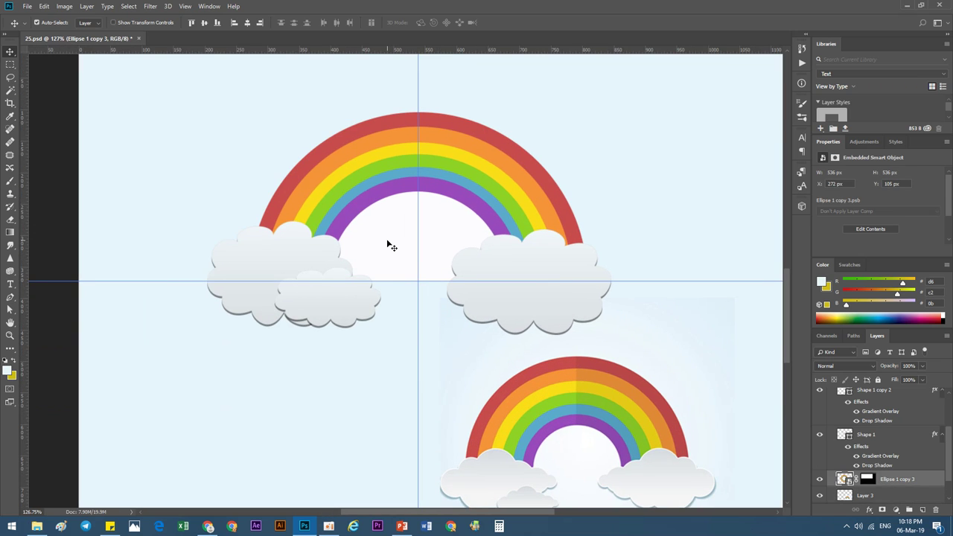
{"action": "scroll", "coordinate": [350, 245], "scroll_direction": "down", "scroll_amount": 1, "text": "alt"}
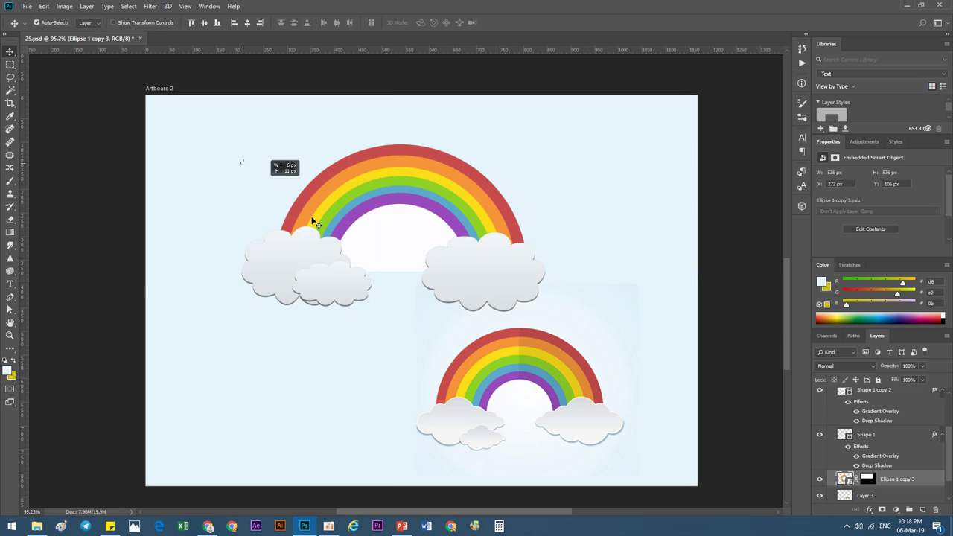
{"action": "left_click", "coordinate": [476, 259], "text": "shift"}
{"action": "left_click_drag", "start_coordinate": [474, 258], "coordinate": [474, 261]}
{"action": "left_click", "coordinate": [415, 311]}
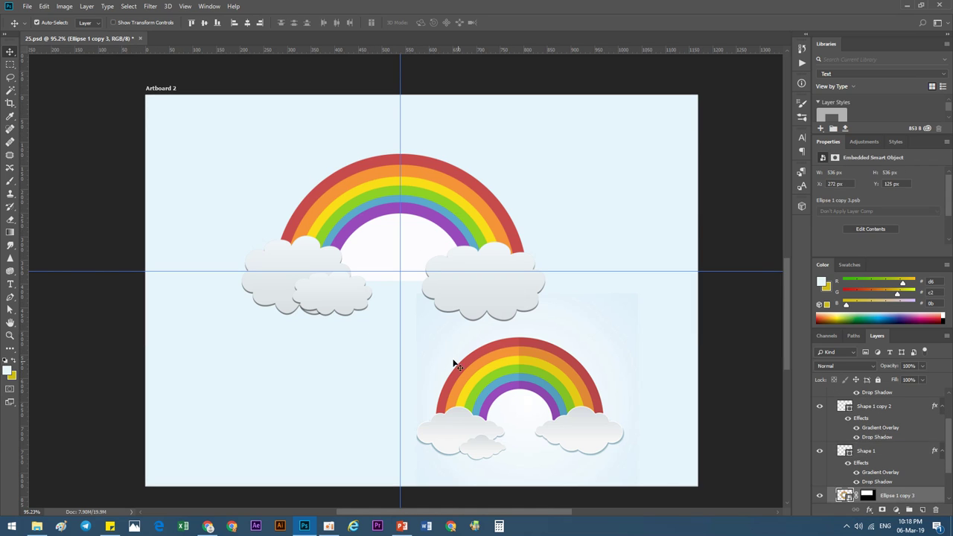
Open the Ellipse 1 copy 3 smart object and load the white inner circle as a selection
{"action": "double_click", "coordinate": [843, 496]}
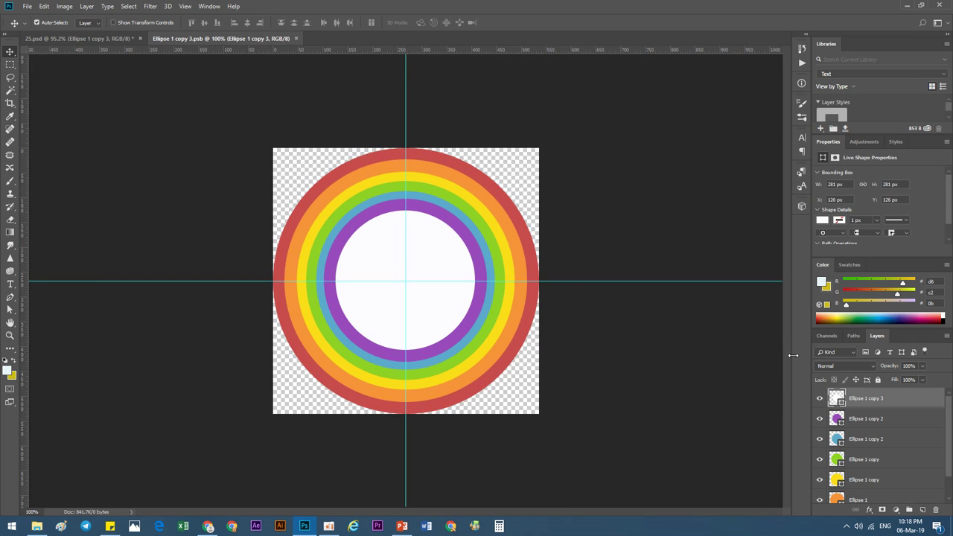
{"action": "left_click", "coordinate": [834, 400], "text": "ctrl"}
{"action": "left_click", "coordinate": [820, 398]}
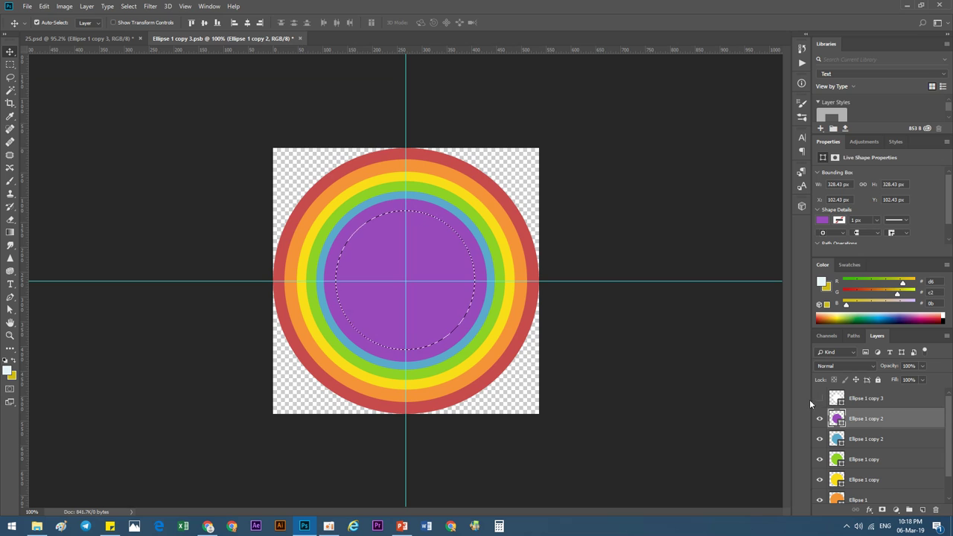
{"action": "left_click", "coordinate": [882, 510]}
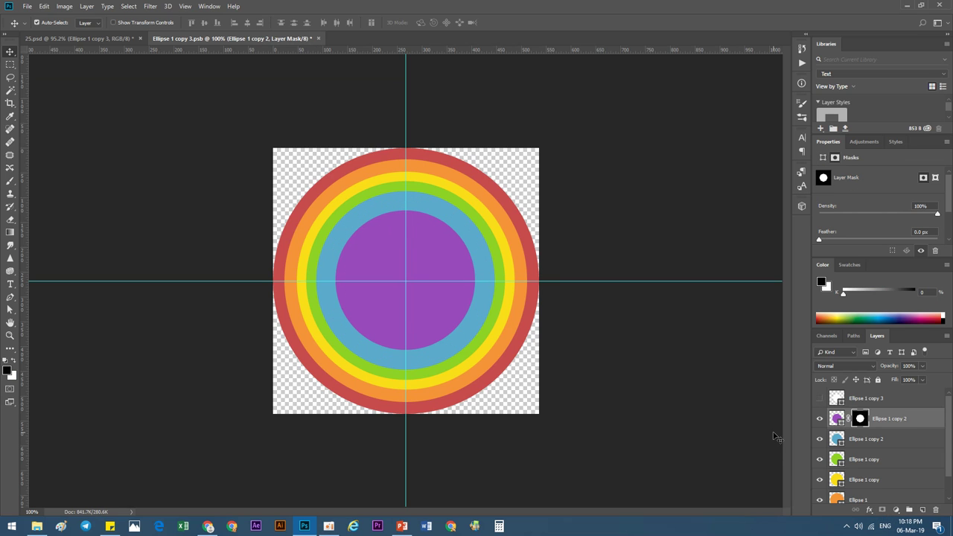
{"action": "key", "text": "ctrl+z"}
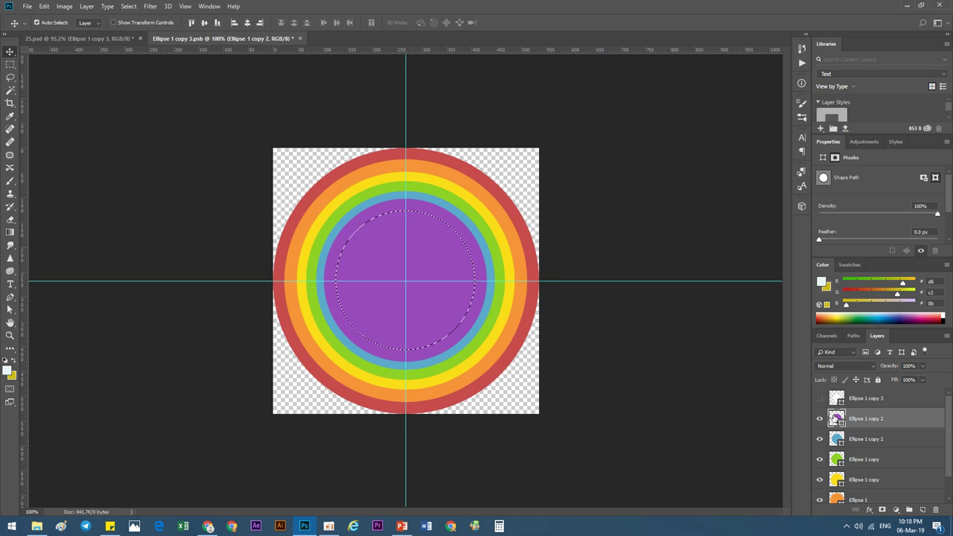
{"action": "left_click", "coordinate": [836, 419]}
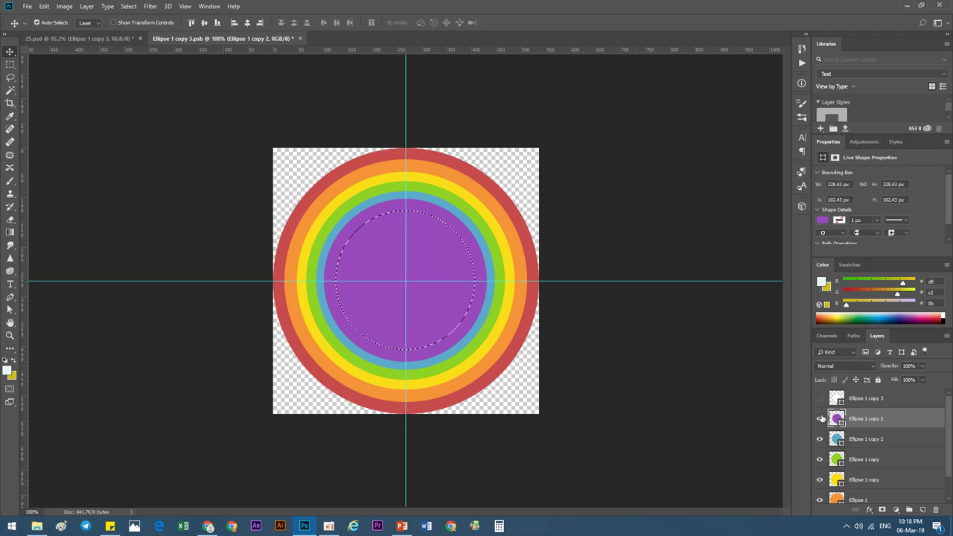
{"action": "left_click", "coordinate": [819, 419]}
{"action": "left_click", "coordinate": [882, 510]}
{"action": "key", "text": "ctrl+z"}
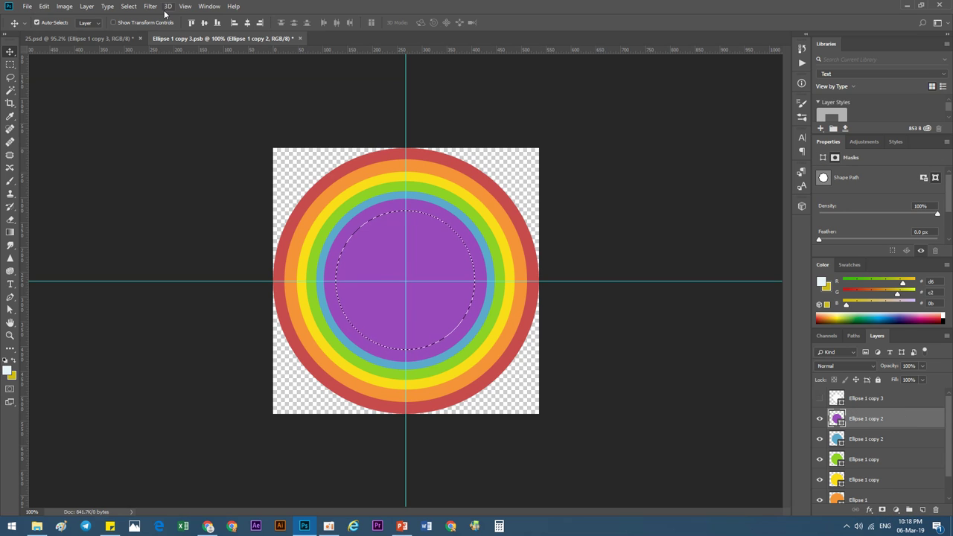
Invert the selection to mask the purple disc's centre into a ring, then return to 25.psd
{"action": "left_click", "coordinate": [125, 7]}
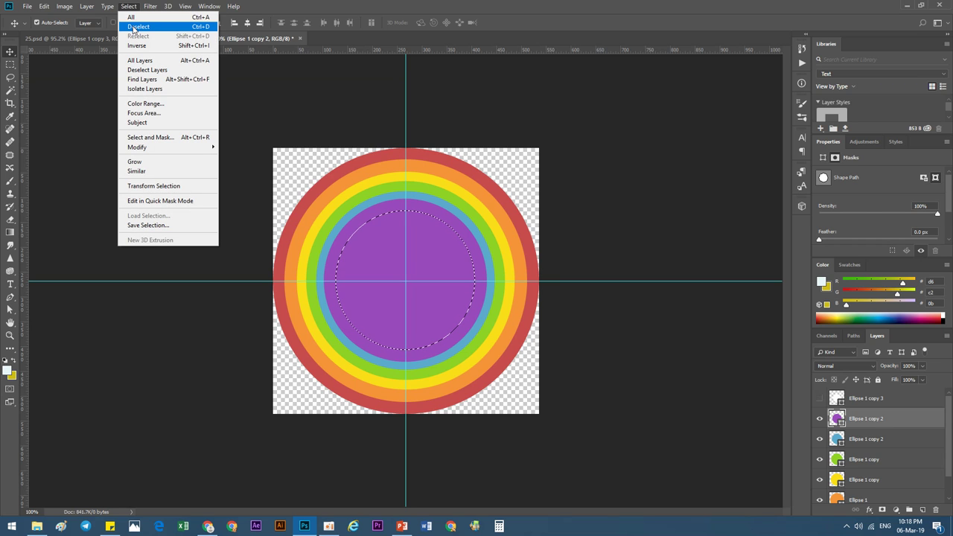
{"action": "left_click", "coordinate": [140, 46]}
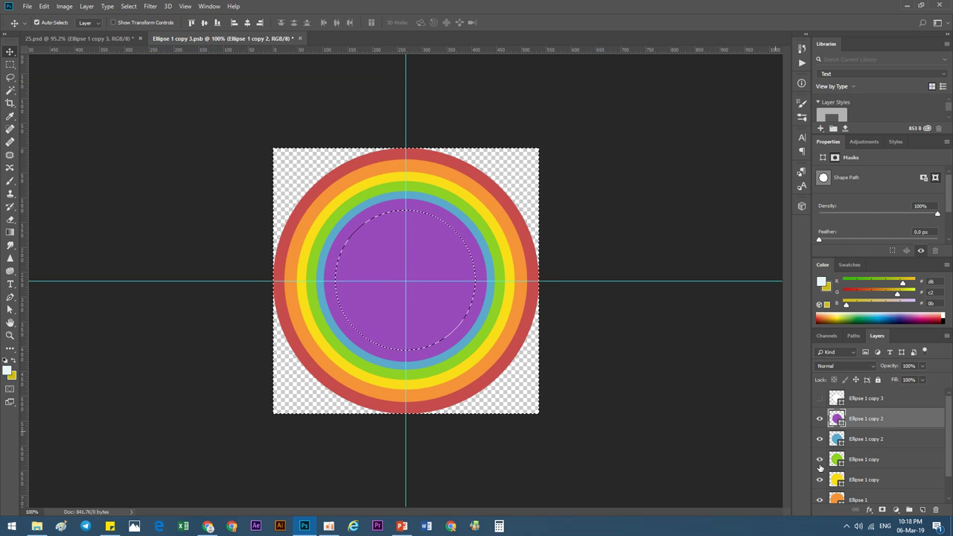
{"action": "left_click", "coordinate": [883, 510]}
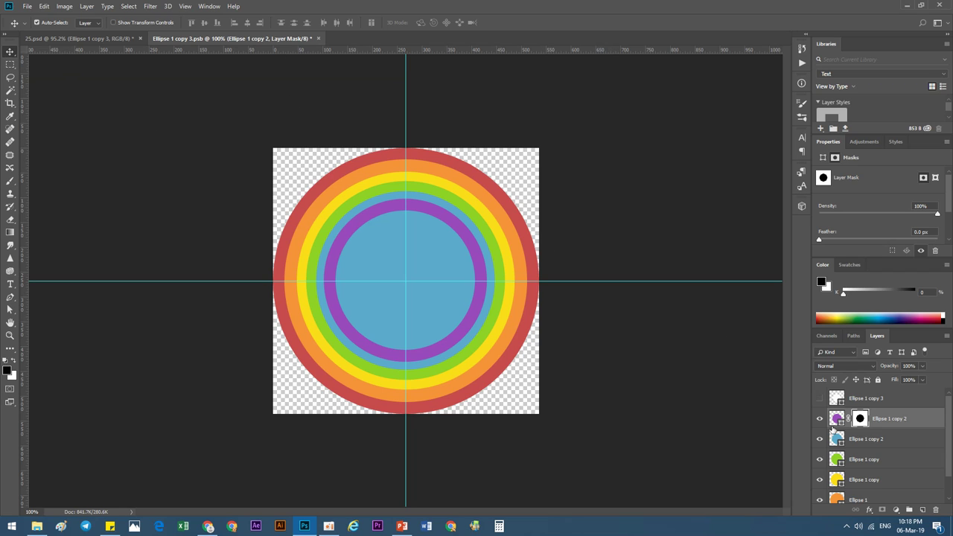
{"action": "left_click", "coordinate": [838, 419], "text": "ctrl"}
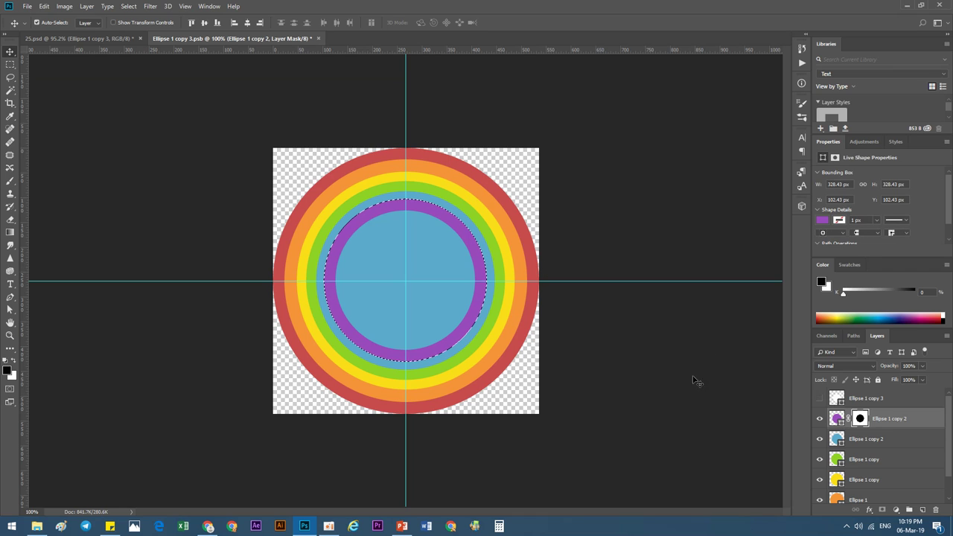
{"action": "key", "text": "ctrl+d"}
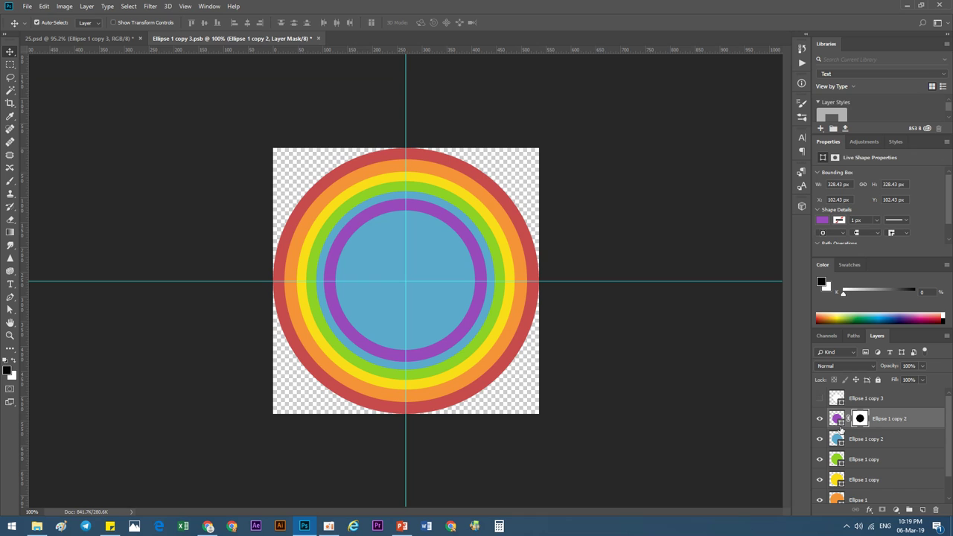
{"action": "left_click", "coordinate": [837, 398], "text": "ctrl"}
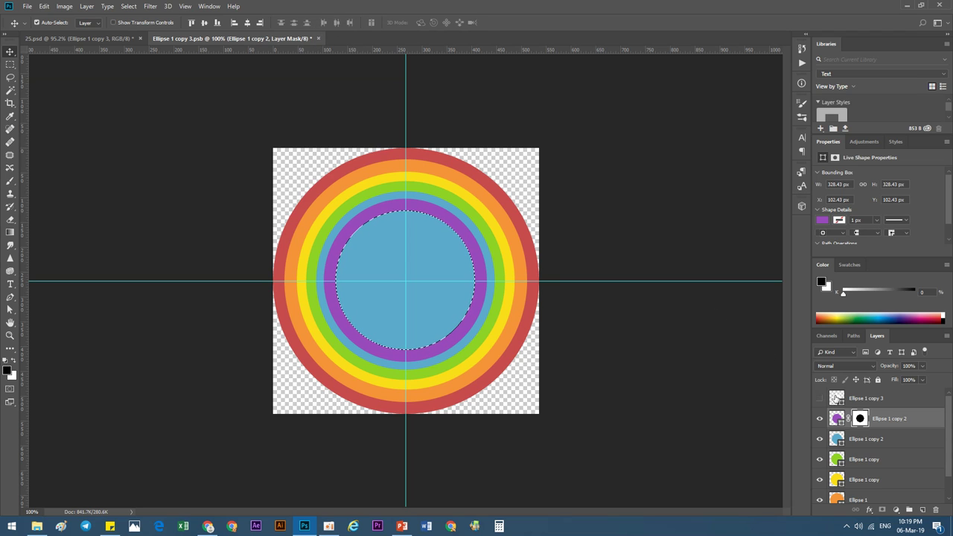
{"action": "left_click", "coordinate": [868, 399]}
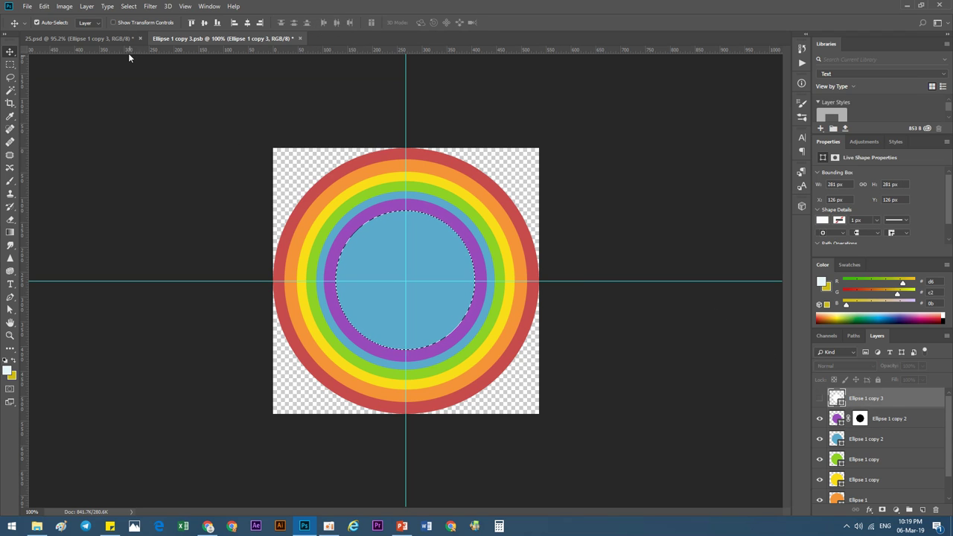
{"action": "left_click", "coordinate": [82, 38]}
Magic-wand the white area inside the arch and fill the Ellipse 1 copy 3 mask black there
{"action": "scroll", "coordinate": [821, 445], "scroll_direction": "up", "scroll_amount": 2}
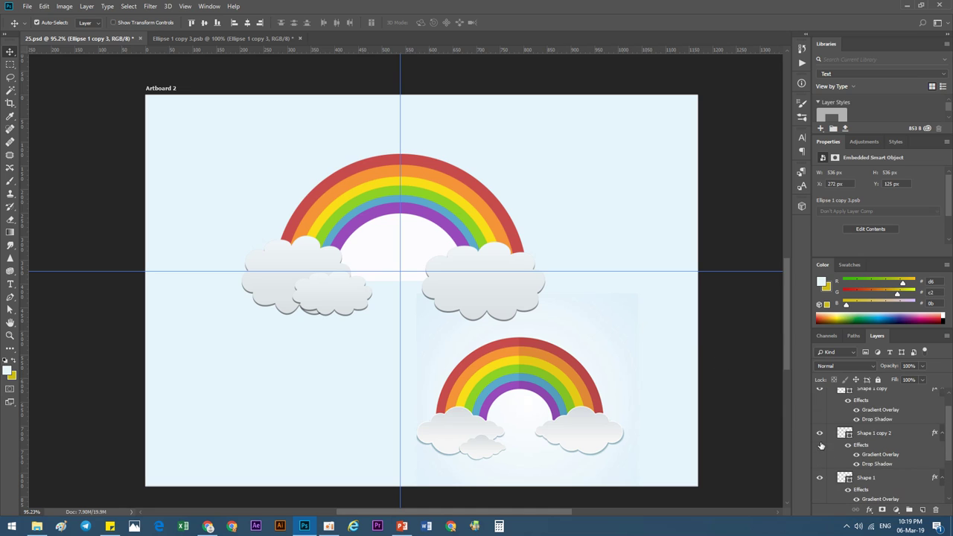
{"action": "scroll", "coordinate": [830, 402], "scroll_direction": "up", "scroll_amount": 2}
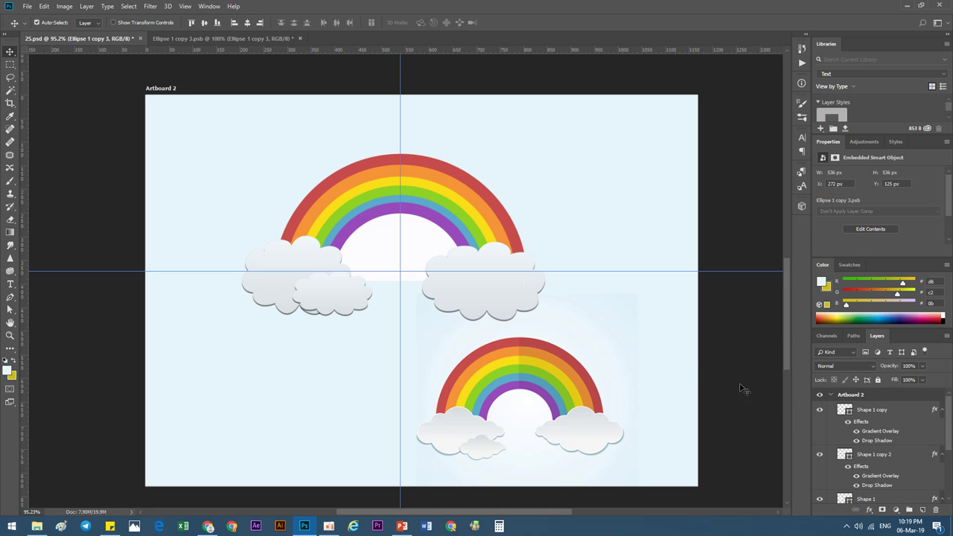
{"action": "scroll", "coordinate": [396, 240], "scroll_direction": "up", "scroll_amount": 2}
{"action": "scroll", "coordinate": [380, 249], "scroll_direction": "up", "scroll_amount": 1}
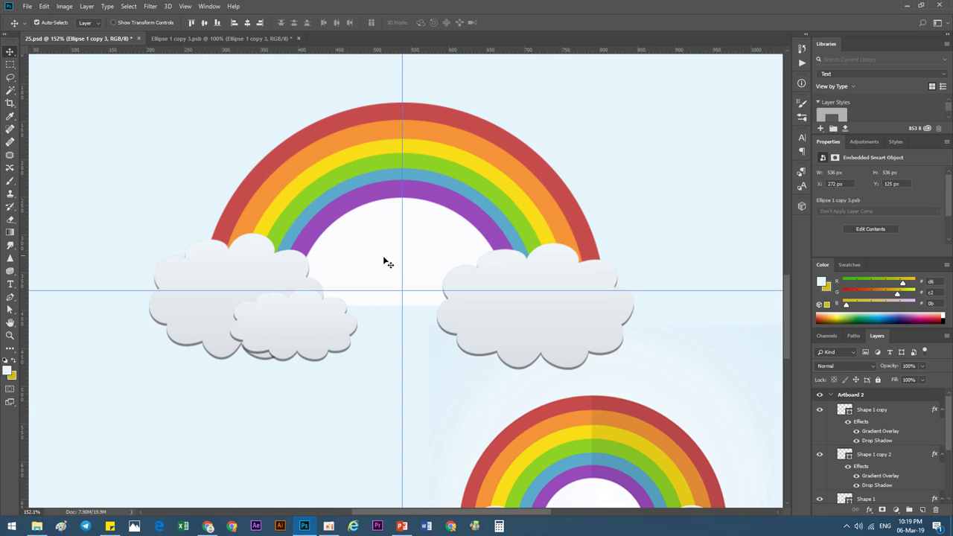
{"action": "left_click", "coordinate": [10, 90]}
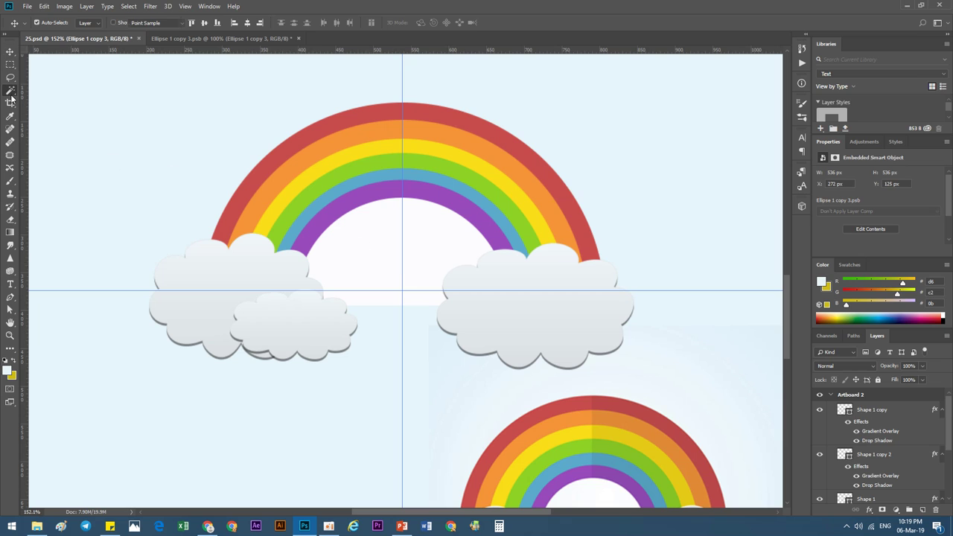
{"action": "left_click", "coordinate": [368, 259]}
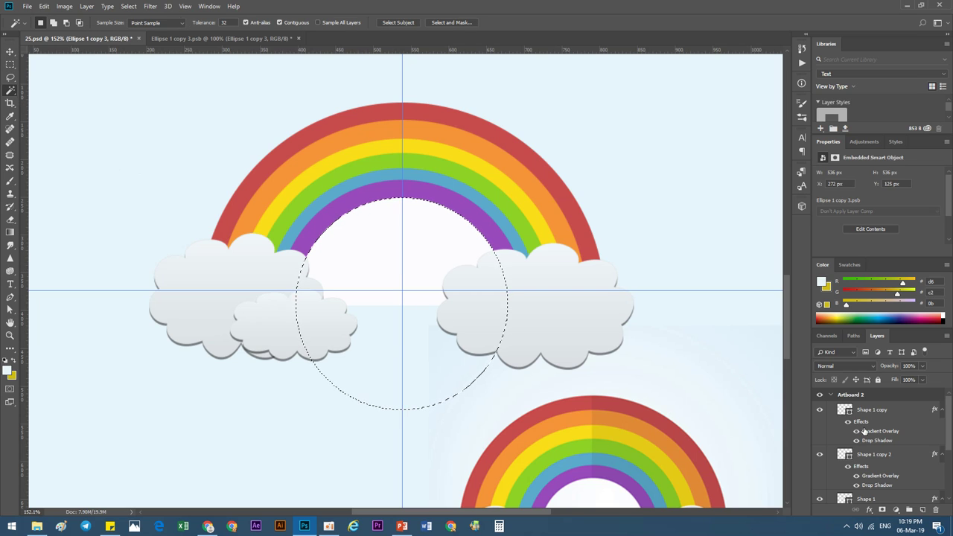
{"action": "scroll", "coordinate": [867, 461], "scroll_direction": "down", "scroll_amount": 5}
{"action": "left_click", "coordinate": [867, 463]}
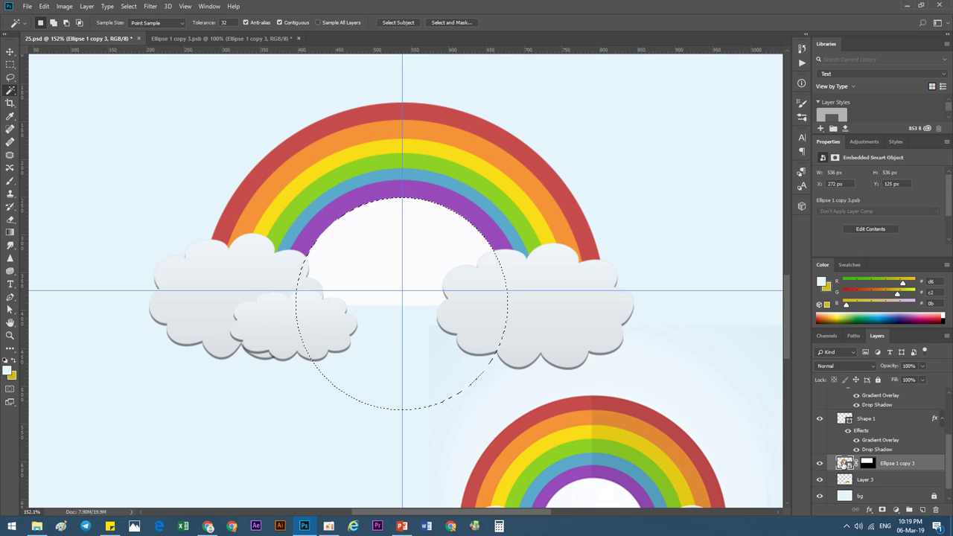
{"action": "left_click", "coordinate": [867, 463]}
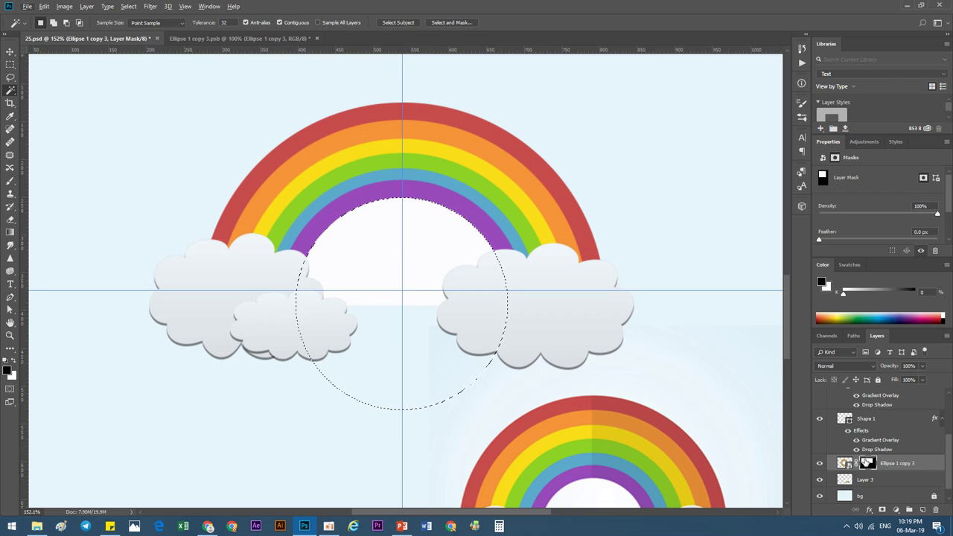
{"action": "key", "text": "alt+BackSpace"}
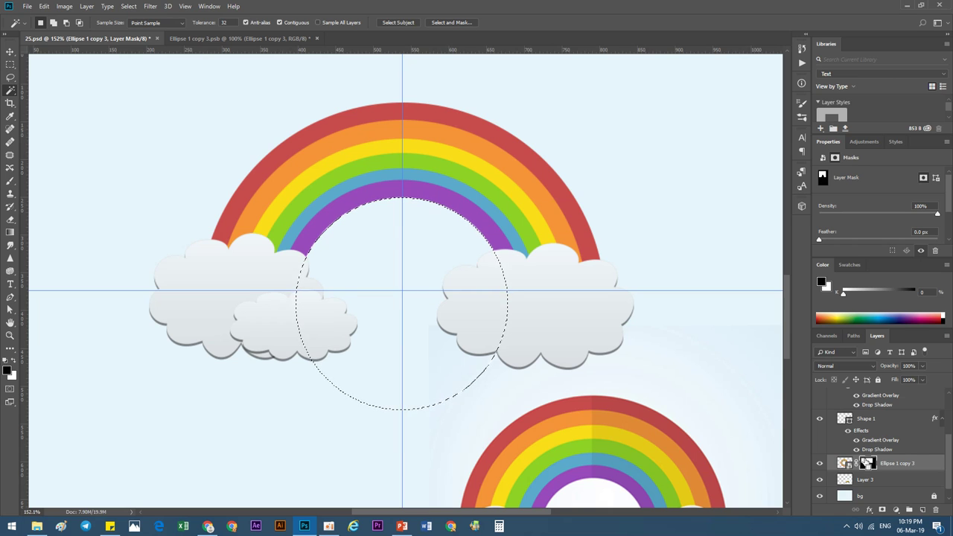
{"action": "key", "text": "ctrl+d"}
{"action": "left_click", "coordinate": [10, 50]}
Nudge the lower rainbow slightly to the right
{"action": "scroll", "coordinate": [472, 202], "scroll_direction": "down", "scroll_amount": 3}
{"action": "scroll", "coordinate": [476, 193], "scroll_direction": "down", "scroll_amount": 2}
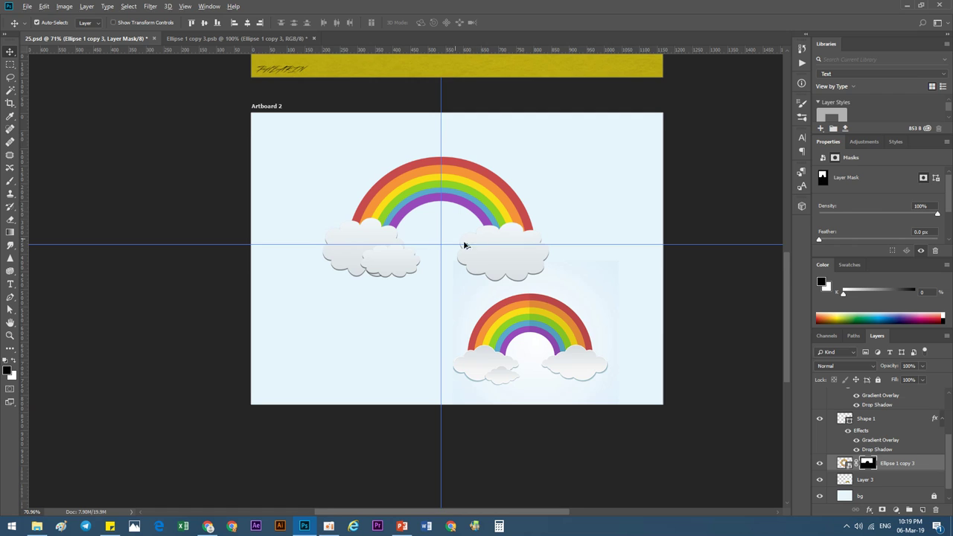
{"action": "scroll", "coordinate": [464, 245], "scroll_direction": "up", "scroll_amount": 2}
{"action": "left_click_drag", "start_coordinate": [559, 383], "coordinate": [608, 388]}
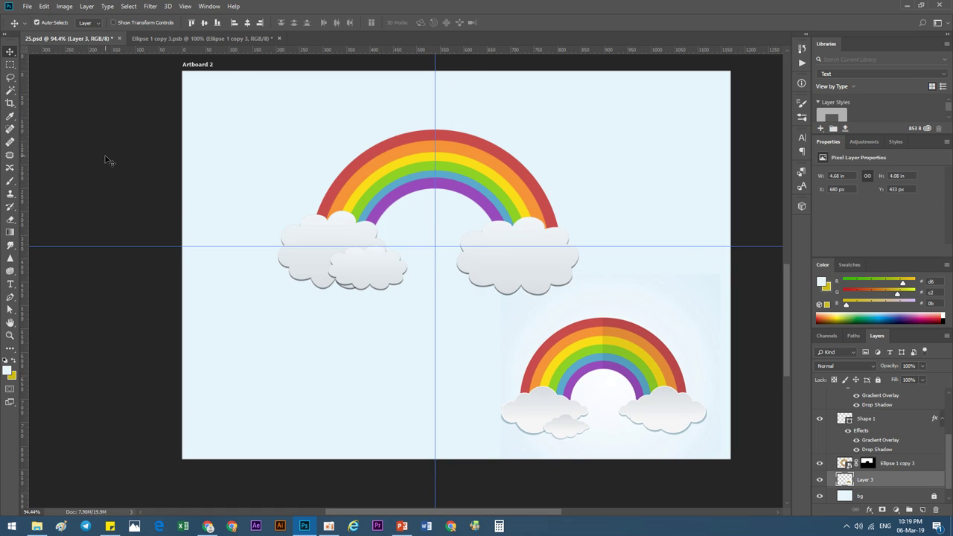
{"action": "scroll", "coordinate": [447, 240], "scroll_direction": "up", "scroll_amount": 1}
{"action": "scroll", "coordinate": [435, 219], "scroll_direction": "down", "scroll_amount": 1}
{"action": "scroll", "coordinate": [440, 178], "scroll_direction": "down", "scroll_amount": 3}
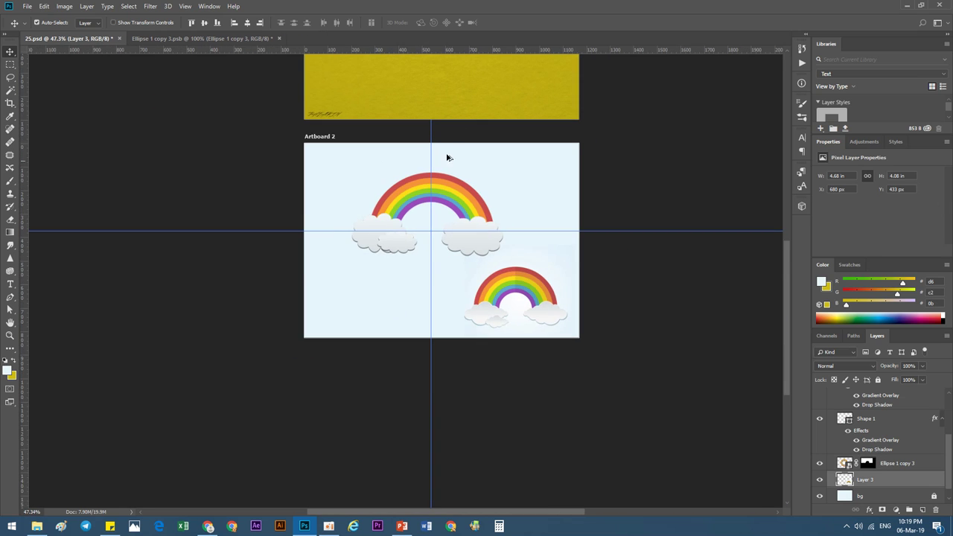
{"action": "scroll", "coordinate": [447, 157], "scroll_direction": "up", "scroll_amount": 2}
{"action": "scroll", "coordinate": [365, 196], "scroll_direction": "up", "scroll_amount": 2}
{"action": "scroll", "coordinate": [853, 475], "scroll_direction": "down", "scroll_amount": 1}
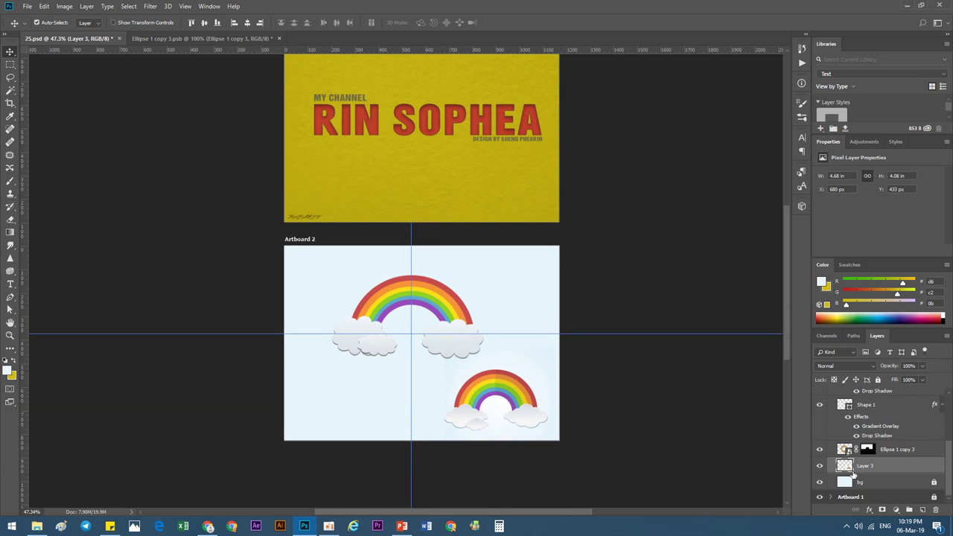
{"action": "scroll", "coordinate": [849, 400], "scroll_direction": "up", "scroll_amount": 2}
{"action": "scroll", "coordinate": [856, 409], "scroll_direction": "up", "scroll_amount": 2}
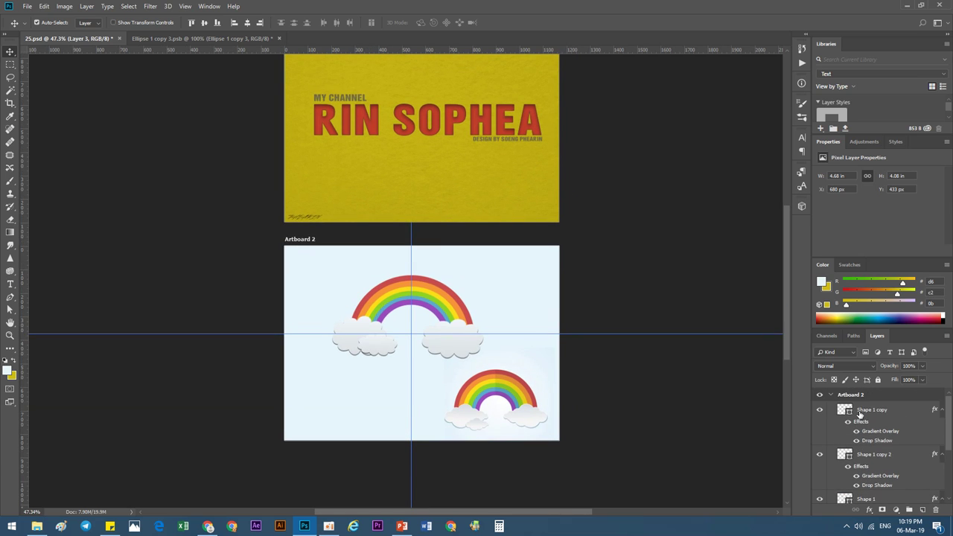
Unlock Artboard 1, copy the credit text to Artboard 2's top-right, and push the rainbow right
{"action": "left_click", "coordinate": [845, 395]}
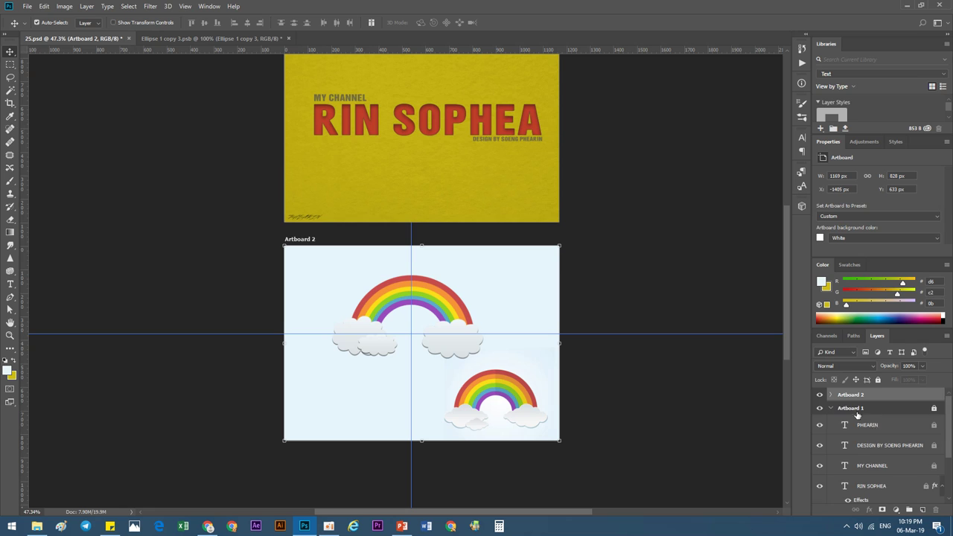
{"action": "left_click", "coordinate": [933, 408]}
{"action": "mouse_move", "coordinate": [507, 139]}
{"action": "left_mouse_down"}
{"action": "mouse_move", "coordinate": [496, 252]}
{"action": "mouse_move", "coordinate": [330, 440]}
{"action": "left_mouse_up"}
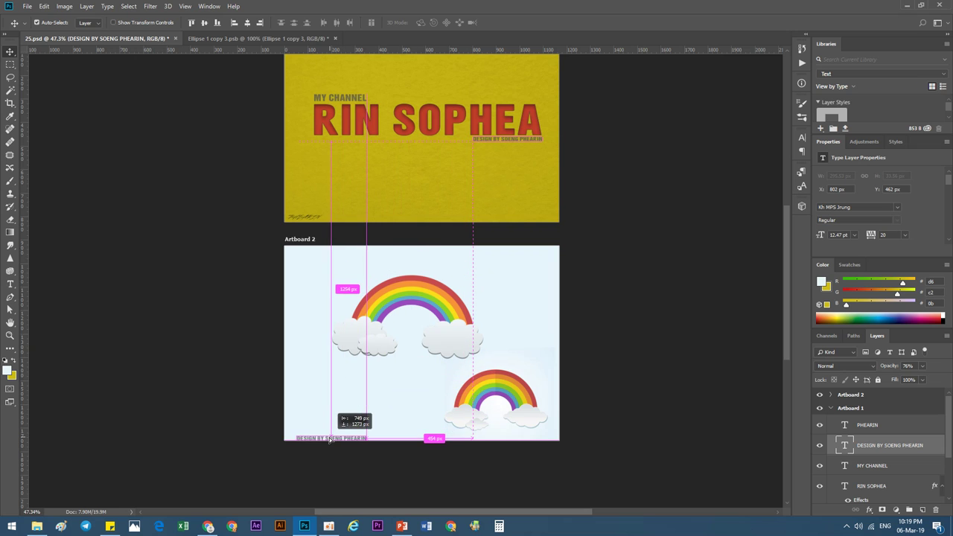
{"action": "left_click_drag", "start_coordinate": [329, 440], "coordinate": [515, 256]}
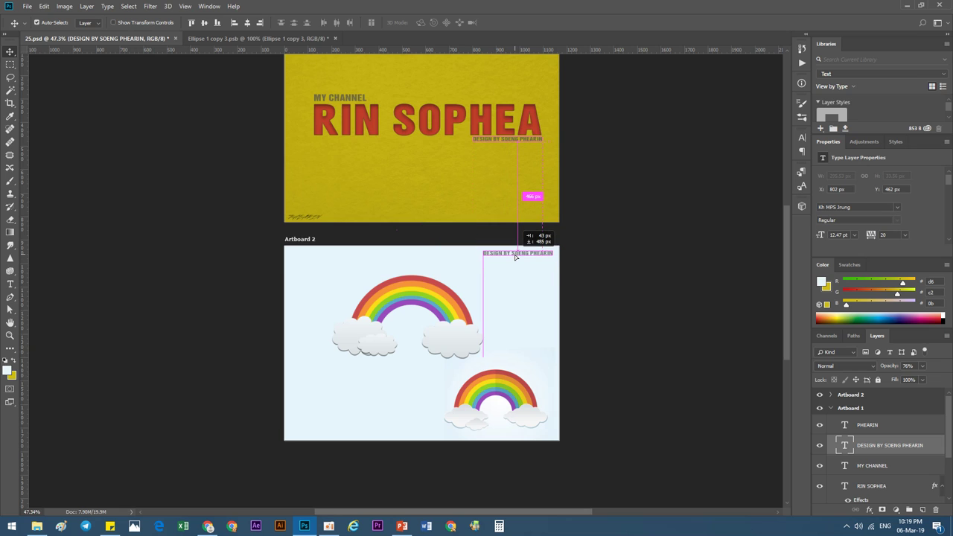
{"action": "left_click_drag", "start_coordinate": [515, 256], "coordinate": [517, 257]}
{"action": "left_click", "coordinate": [512, 276]}
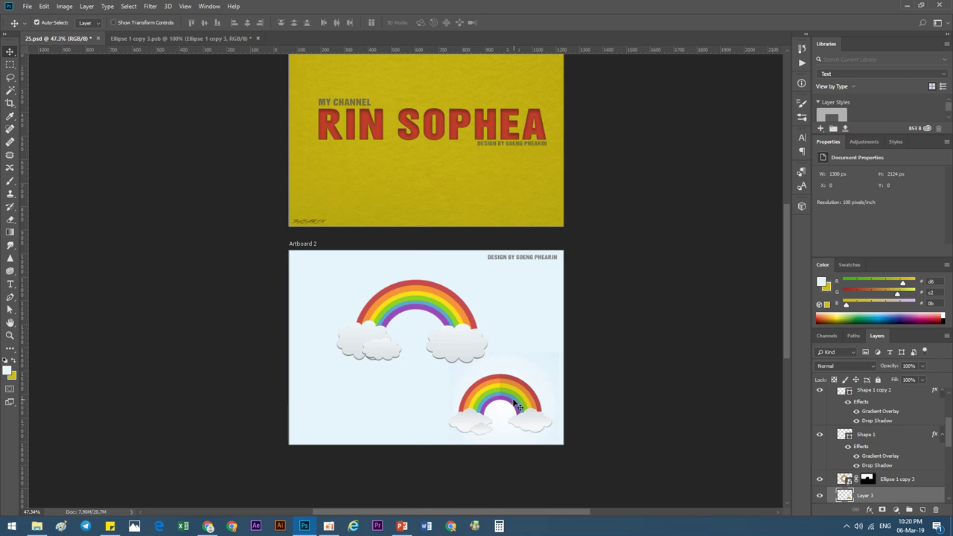
{"action": "left_click_drag", "start_coordinate": [500, 406], "coordinate": [514, 406]}
Duplicate the PHEARIN signature into Artboard 2's bottom-left corner
{"action": "scroll", "coordinate": [389, 351], "scroll_direction": "up", "scroll_amount": 1}
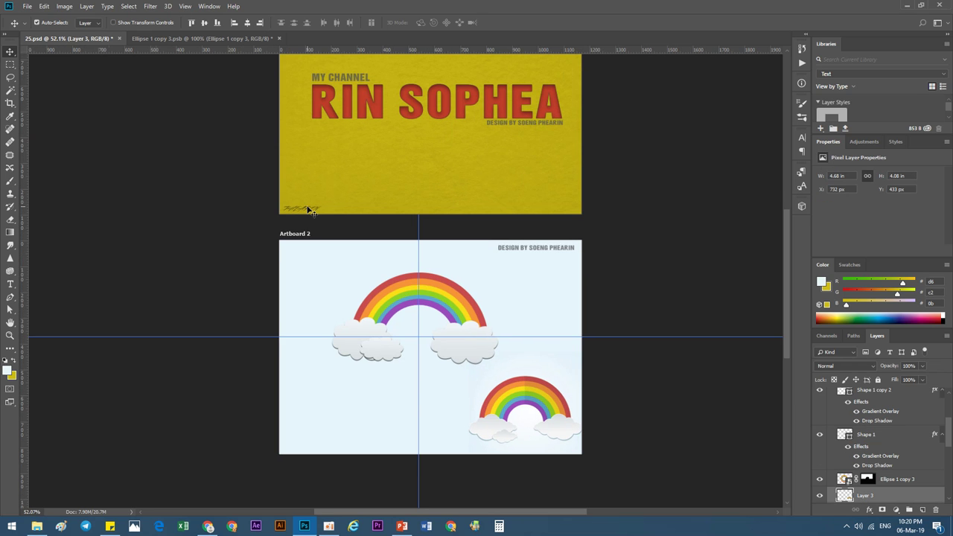
{"action": "left_click_drag", "start_coordinate": [310, 210], "coordinate": [311, 448]}
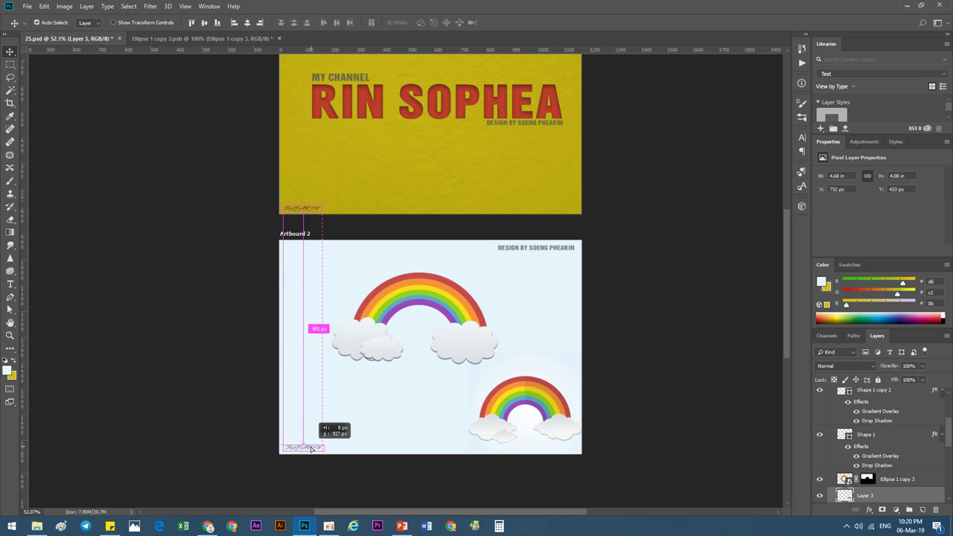
{"action": "scroll", "coordinate": [407, 342], "scroll_direction": "up", "scroll_amount": 2}
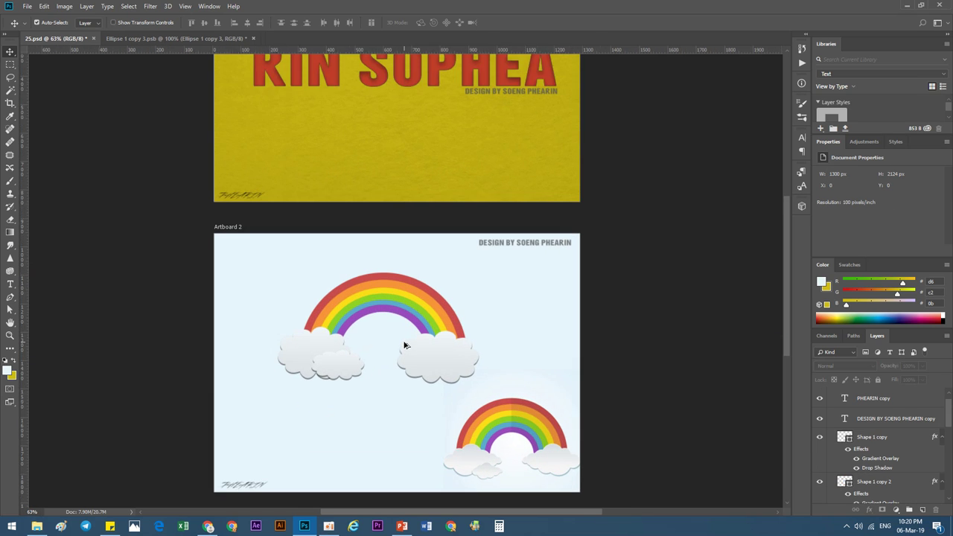
{"action": "scroll", "coordinate": [393, 388], "scroll_direction": "up", "scroll_amount": 1}
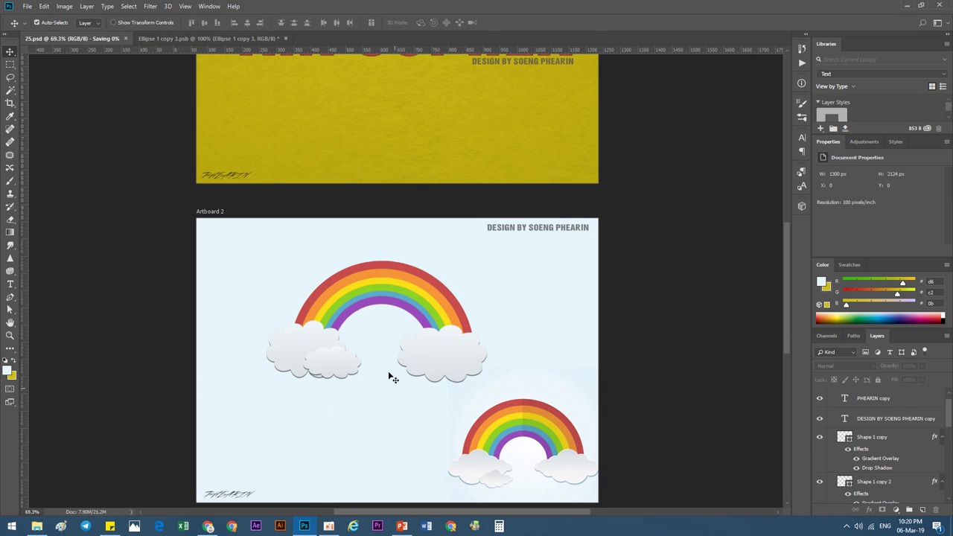